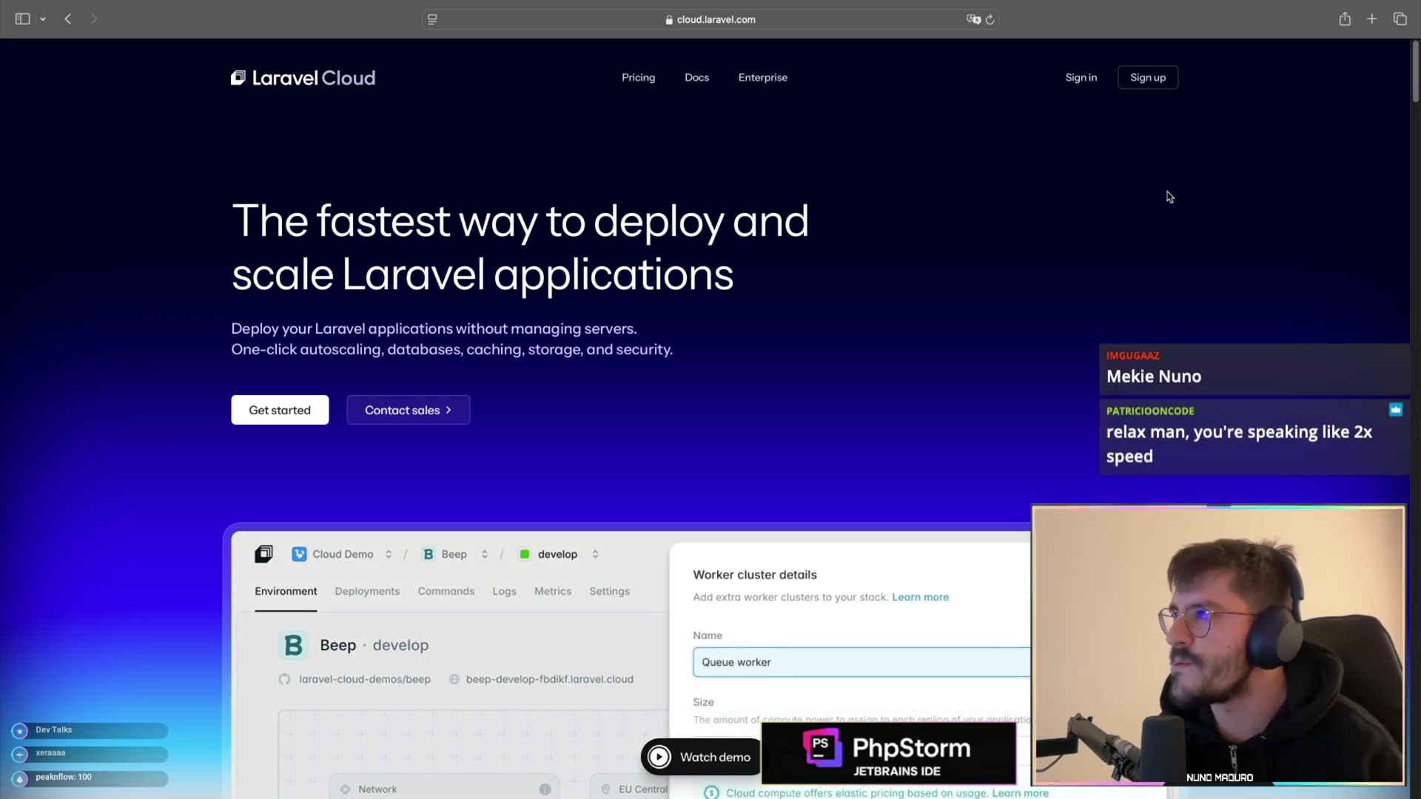
# - Browse the Side Projects dashboard, then open Resources to list db_side_projects and stream_repo_demo
pyautogui.scroll(-5, 1169, 197)
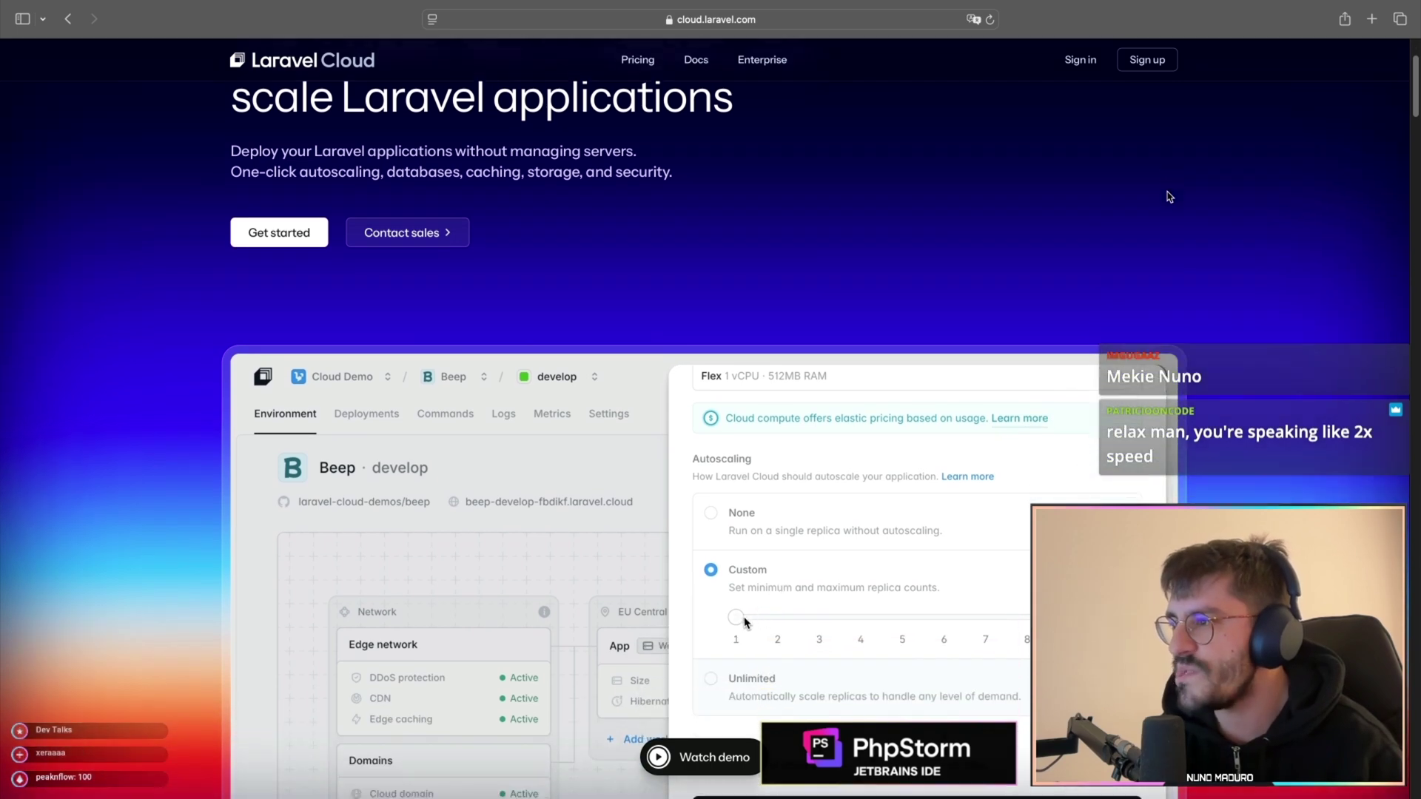
pyautogui.scroll(-5, 1170, 196)
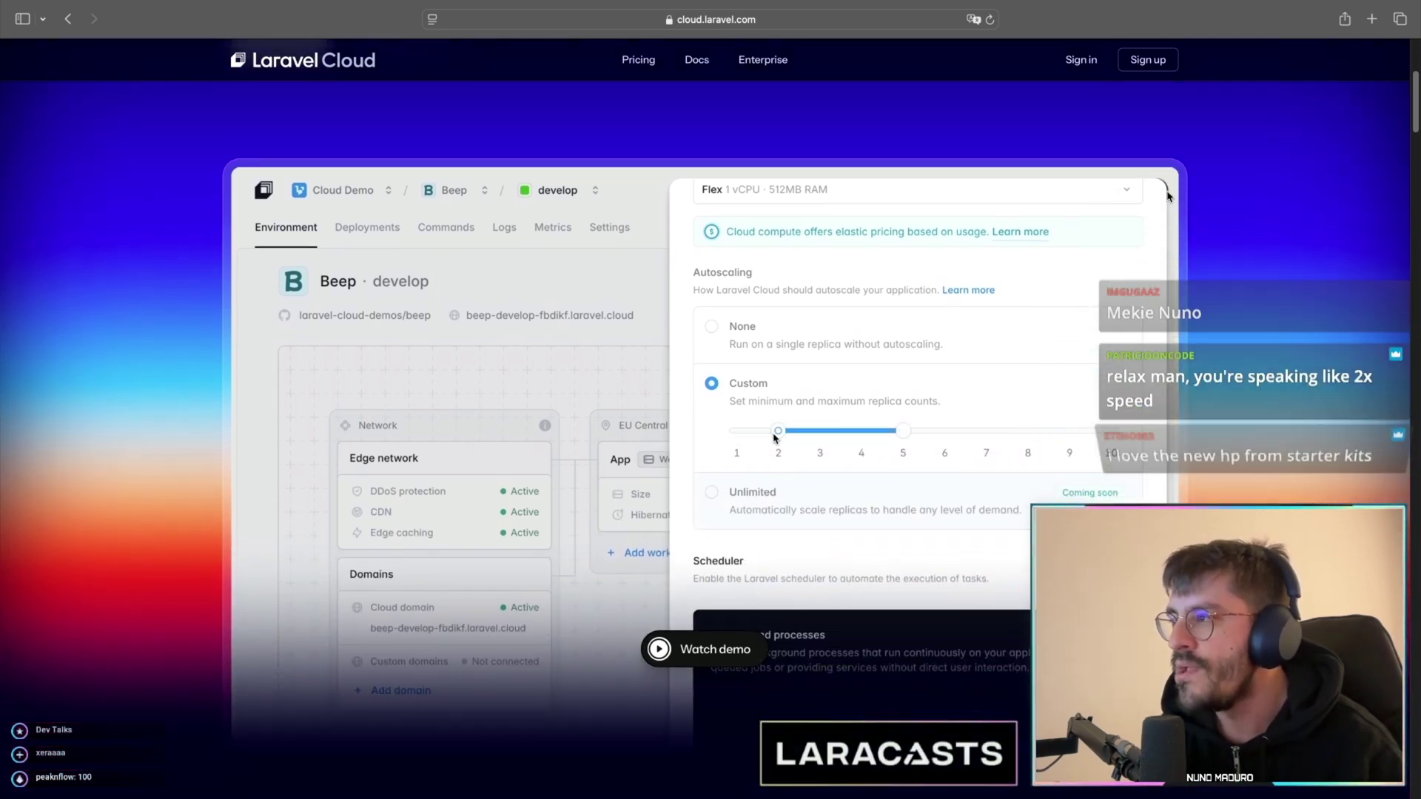
pyautogui.scroll(-1, 1168, 197)
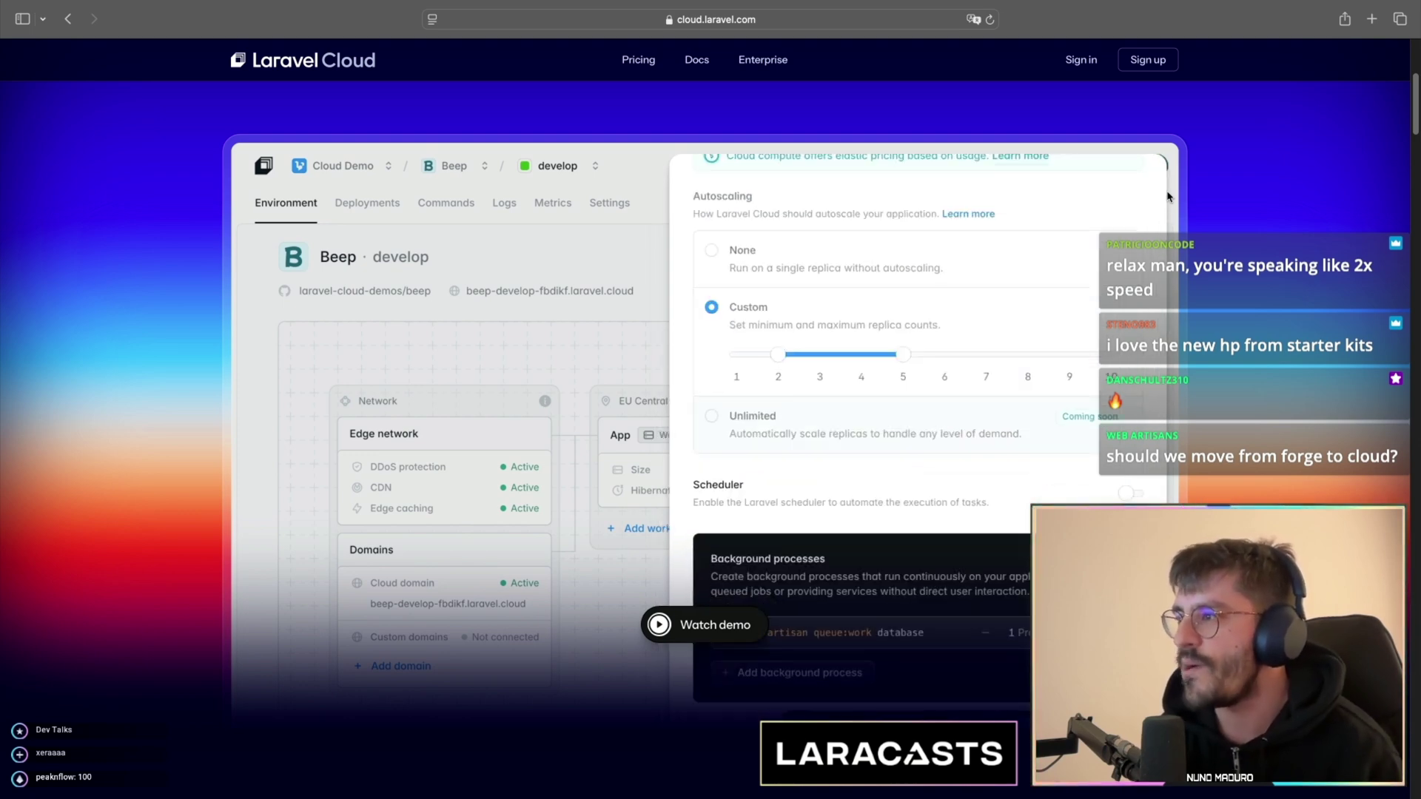
pyautogui.scroll(-4, 1168, 197)
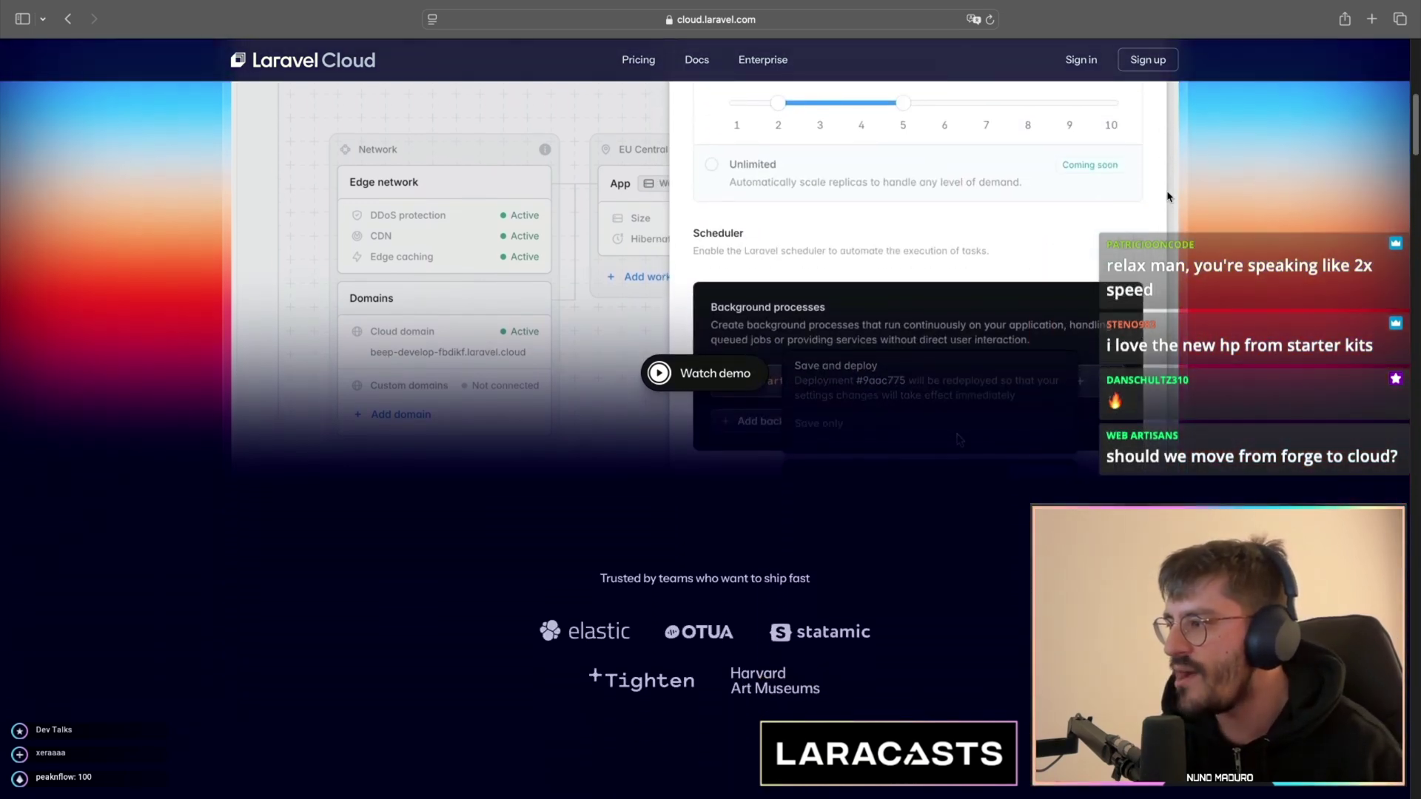
pyautogui.scroll(-10, 1168, 196)
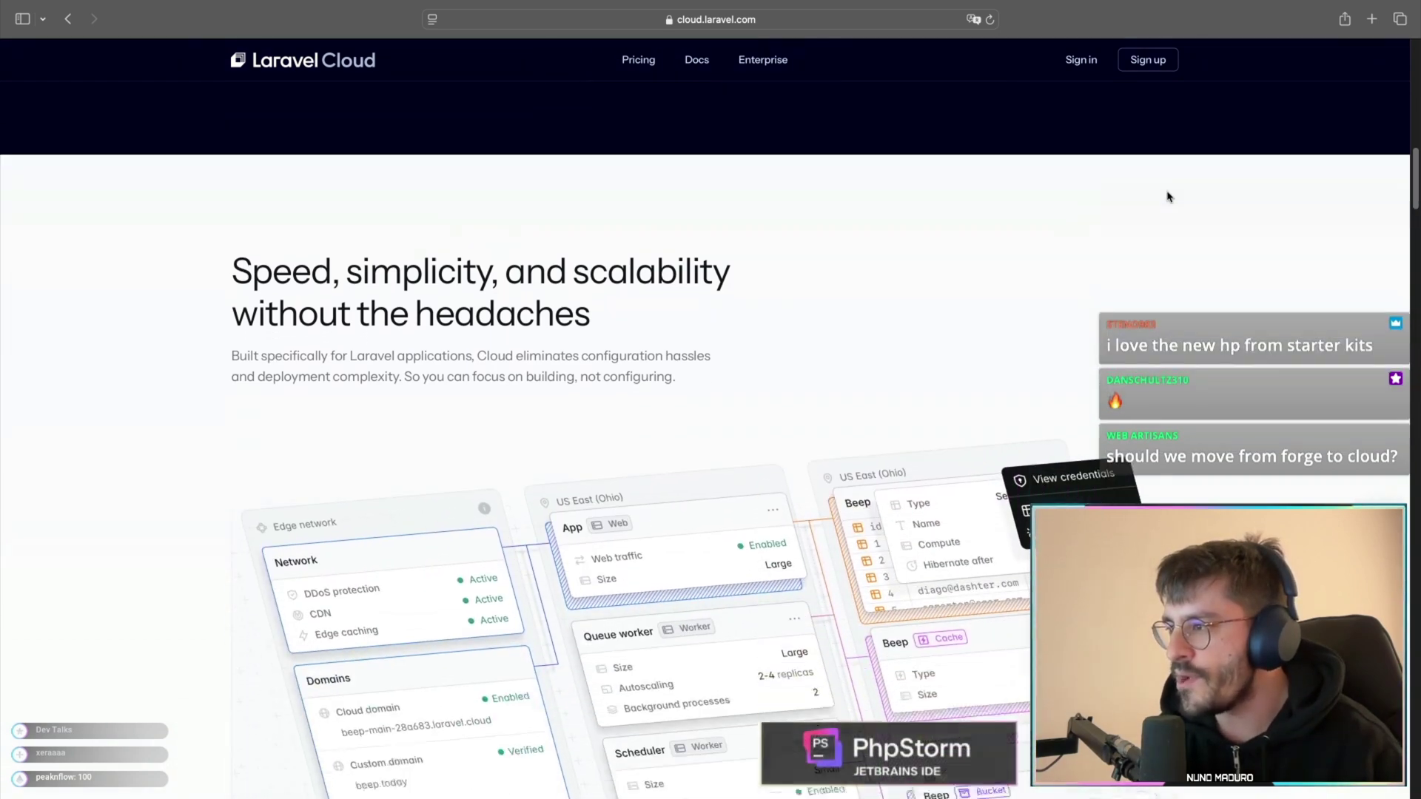
pyautogui.scroll(-3, 1168, 196)
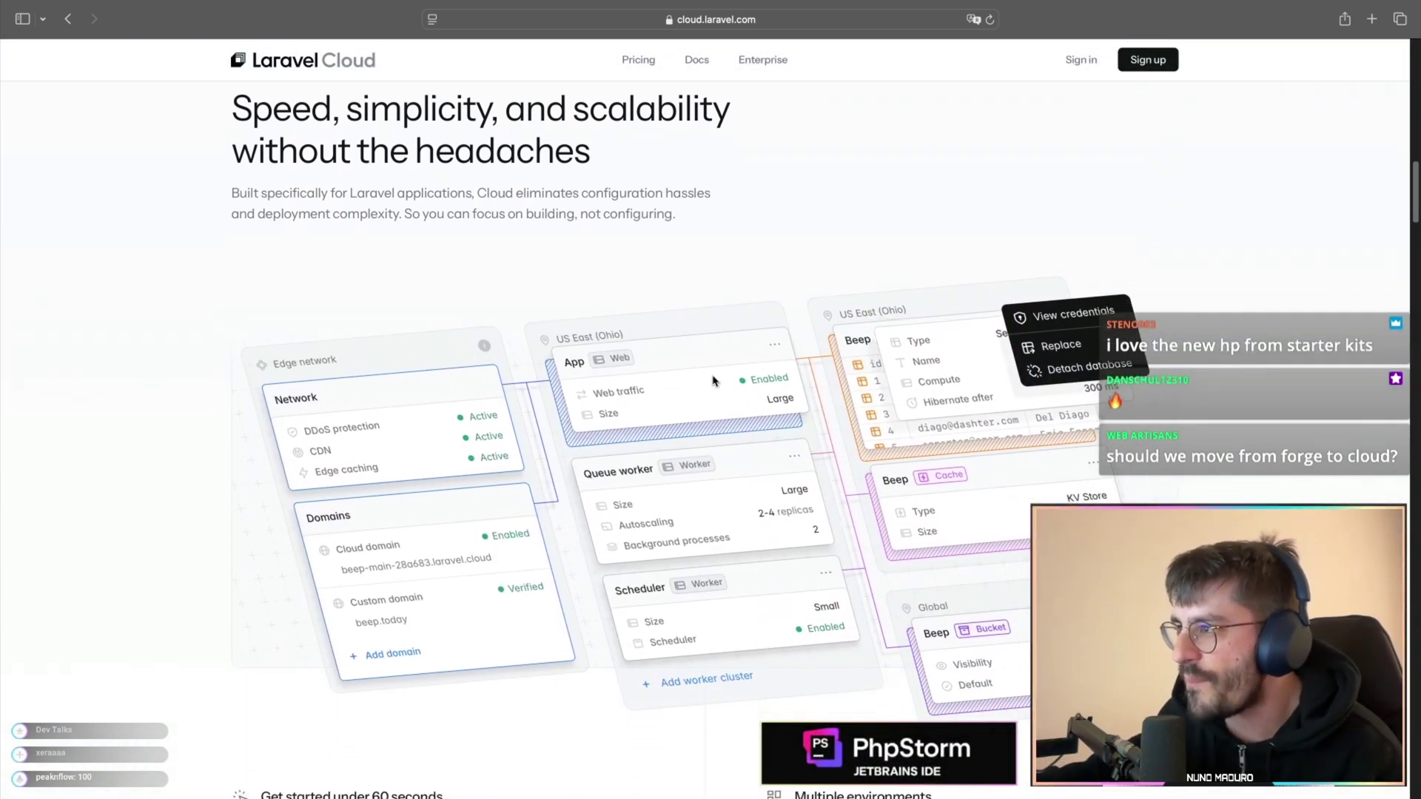
pyautogui.scroll(5, 551, 363)
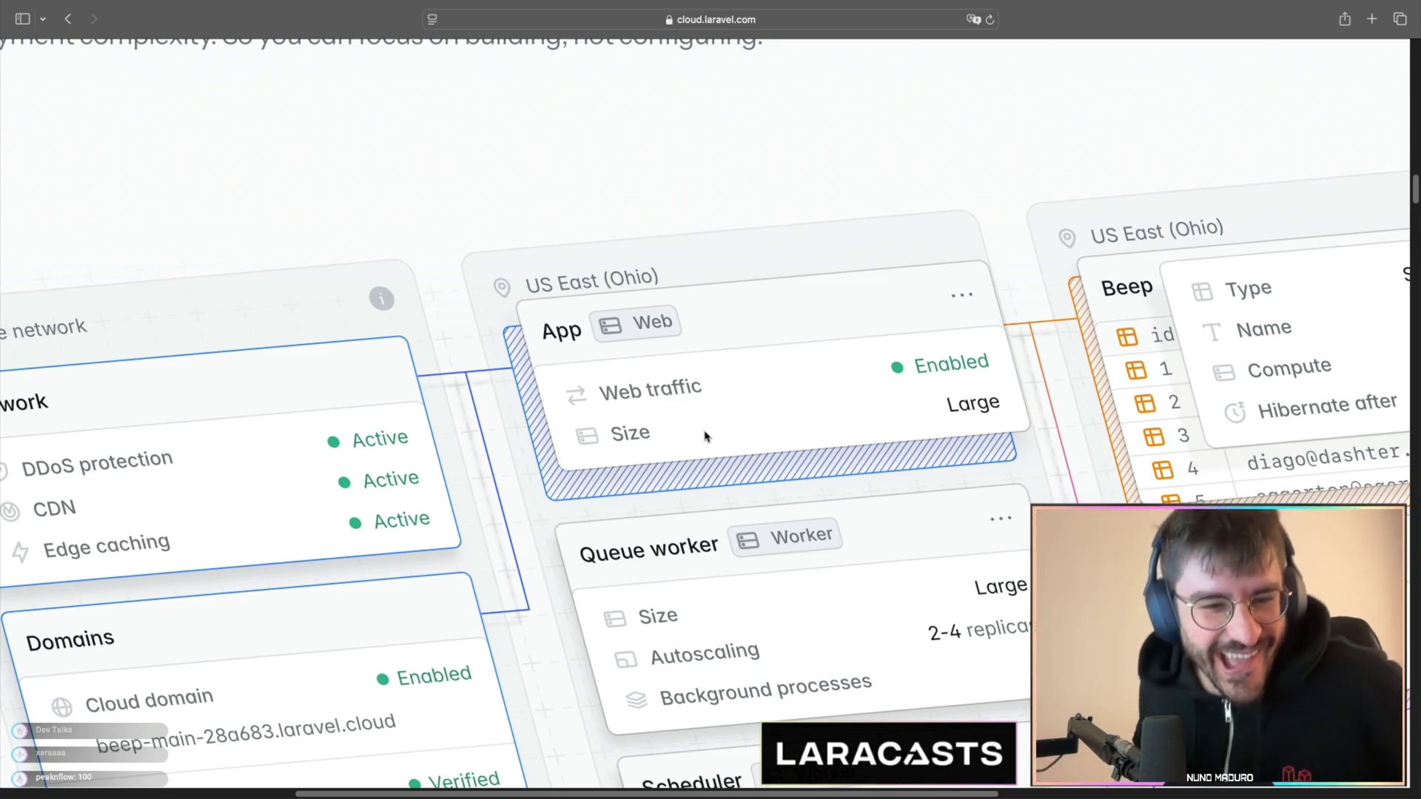
pyautogui.scroll(-5, 706, 436)
pyautogui.scroll(6, 473, 365)
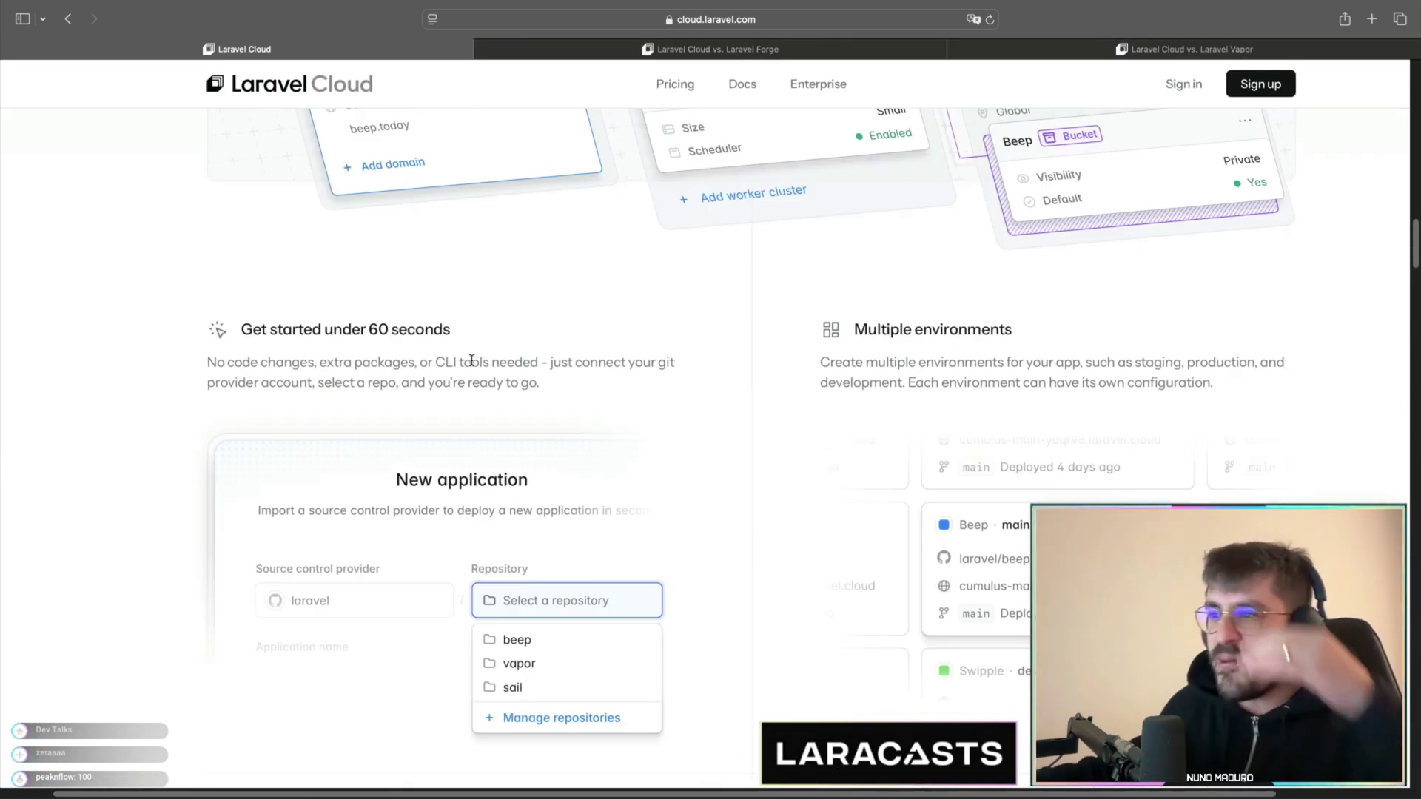
pyautogui.scroll(10, 469, 359)
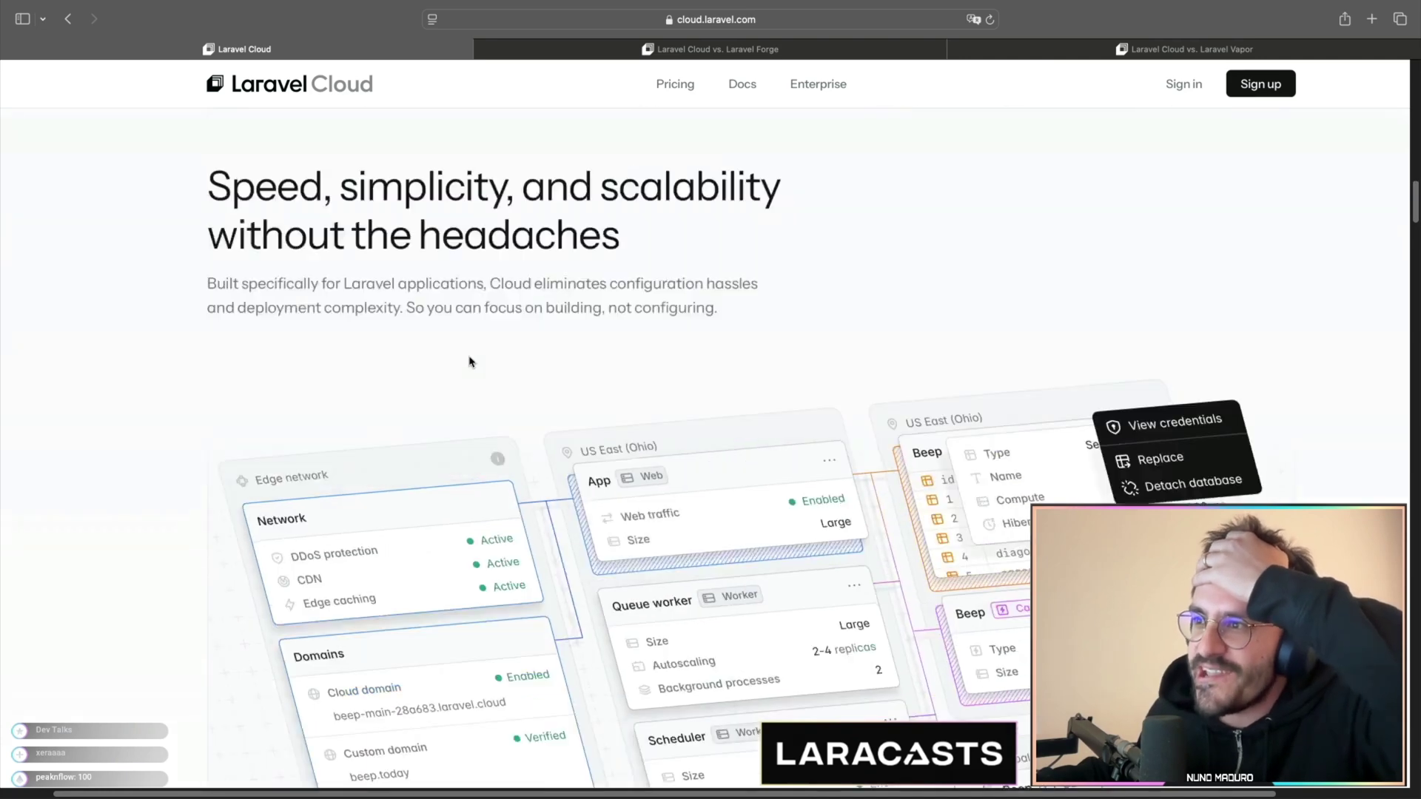
pyautogui.scroll(2, 471, 364)
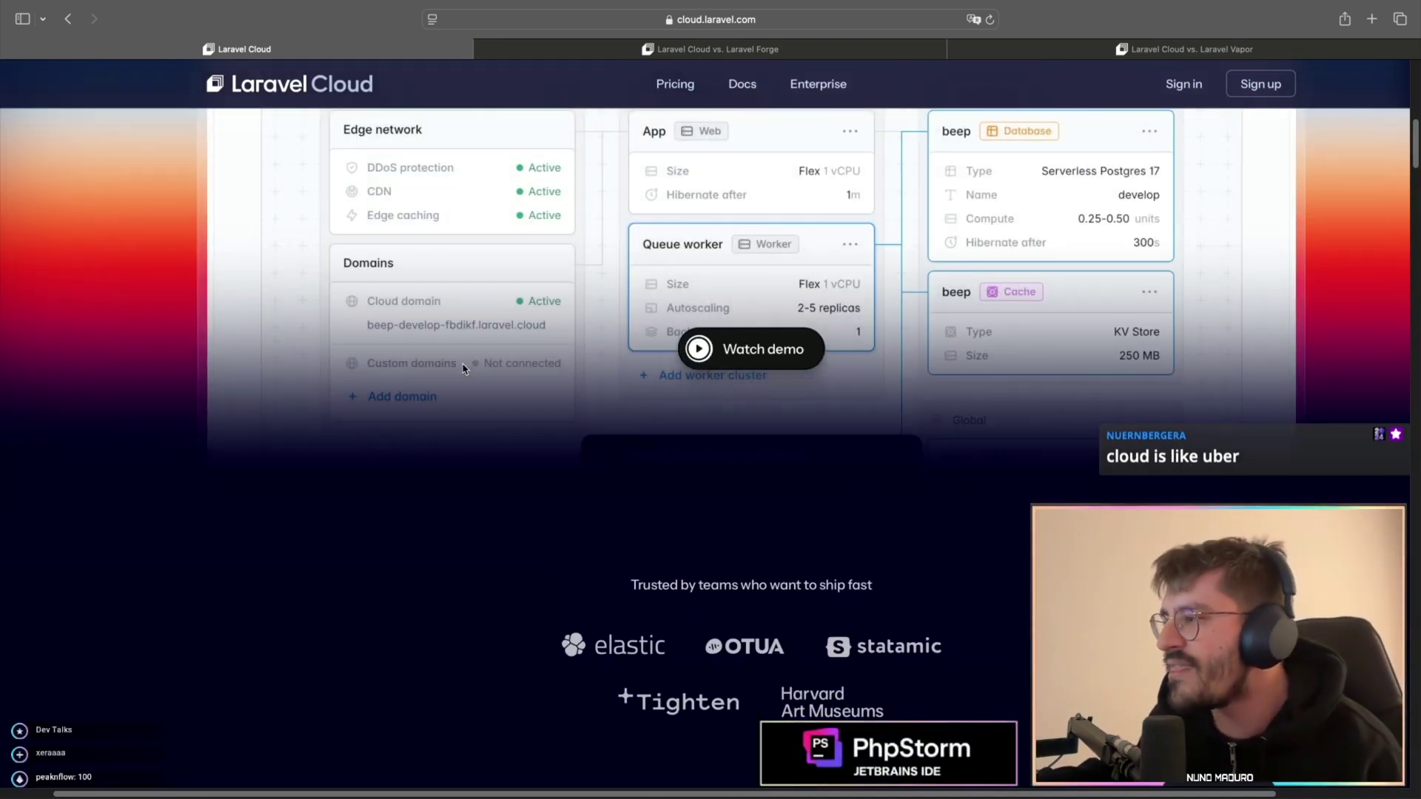
pyautogui.scroll(10, 463, 396)
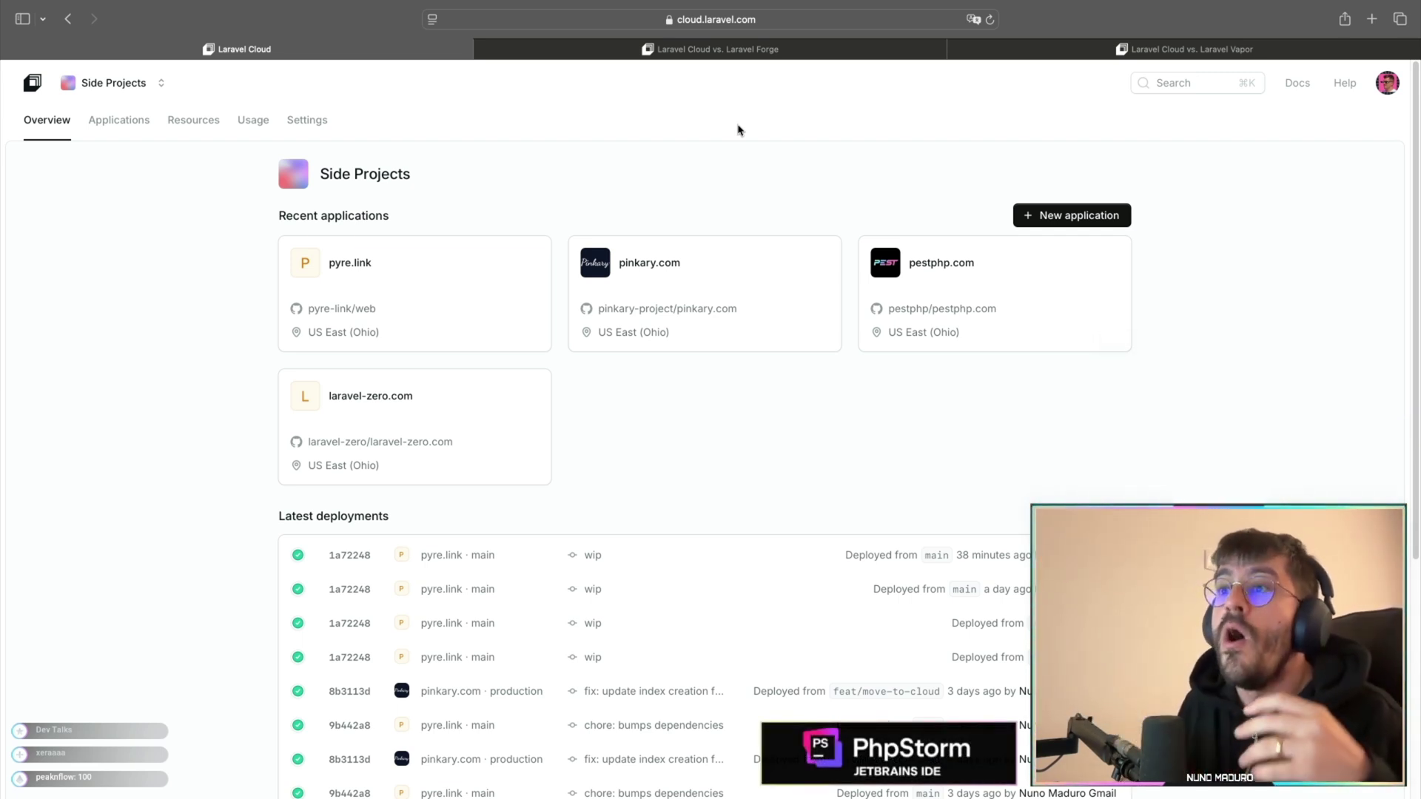
pyautogui.scroll(3, 284, 133)
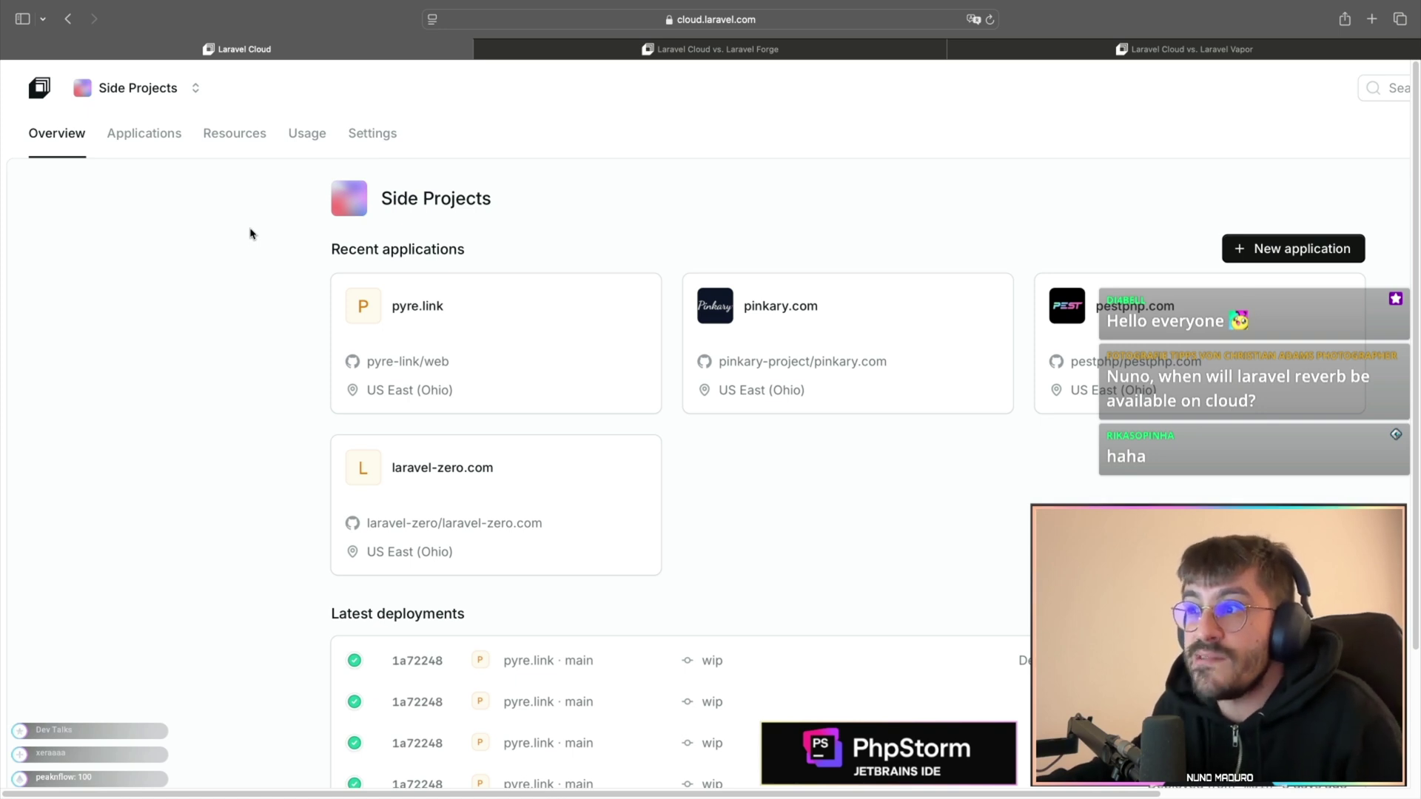
pyautogui.hscroll(2, 250, 234)
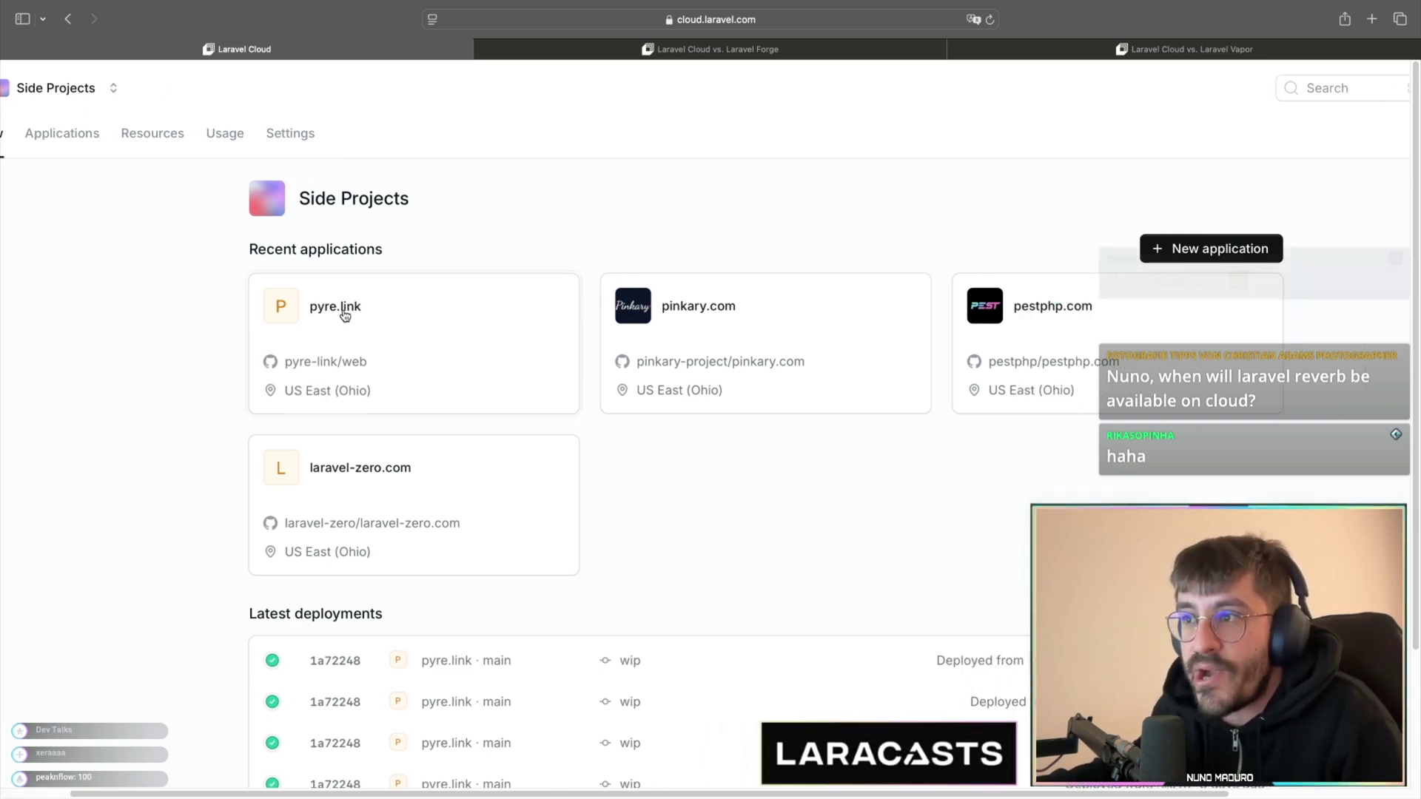
pyautogui.hscroll(2, 518, 207)
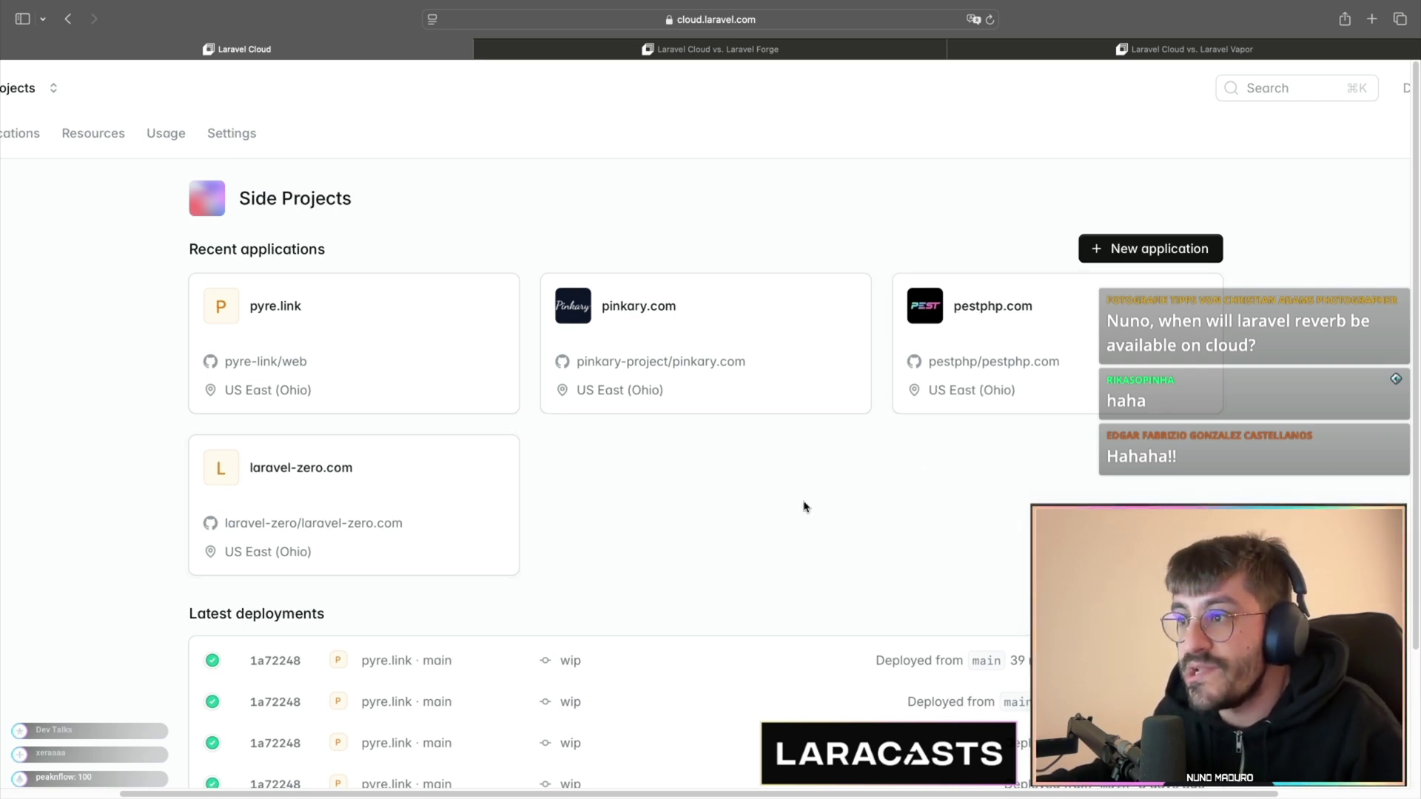
pyautogui.scroll(-3, 806, 507)
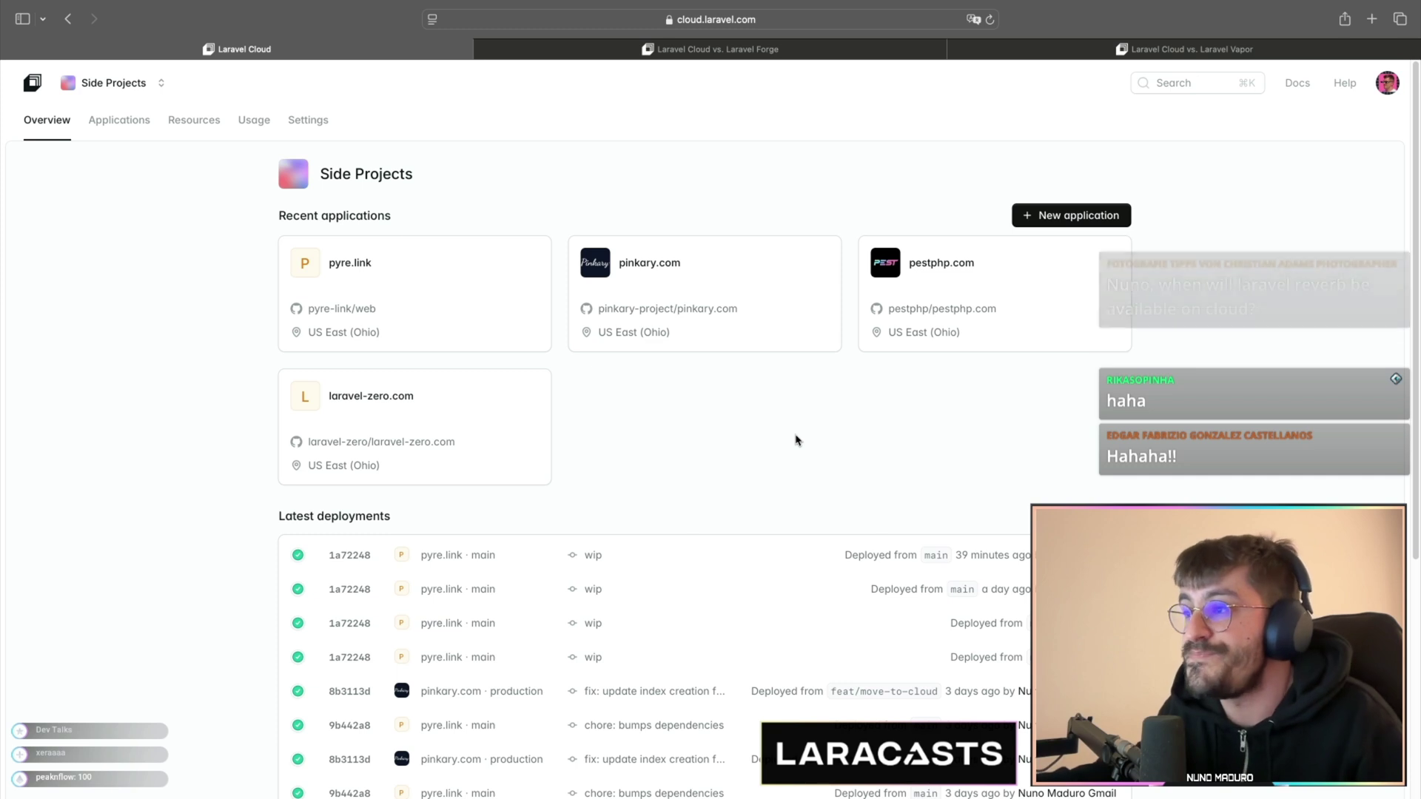
pyautogui.click(193, 121)
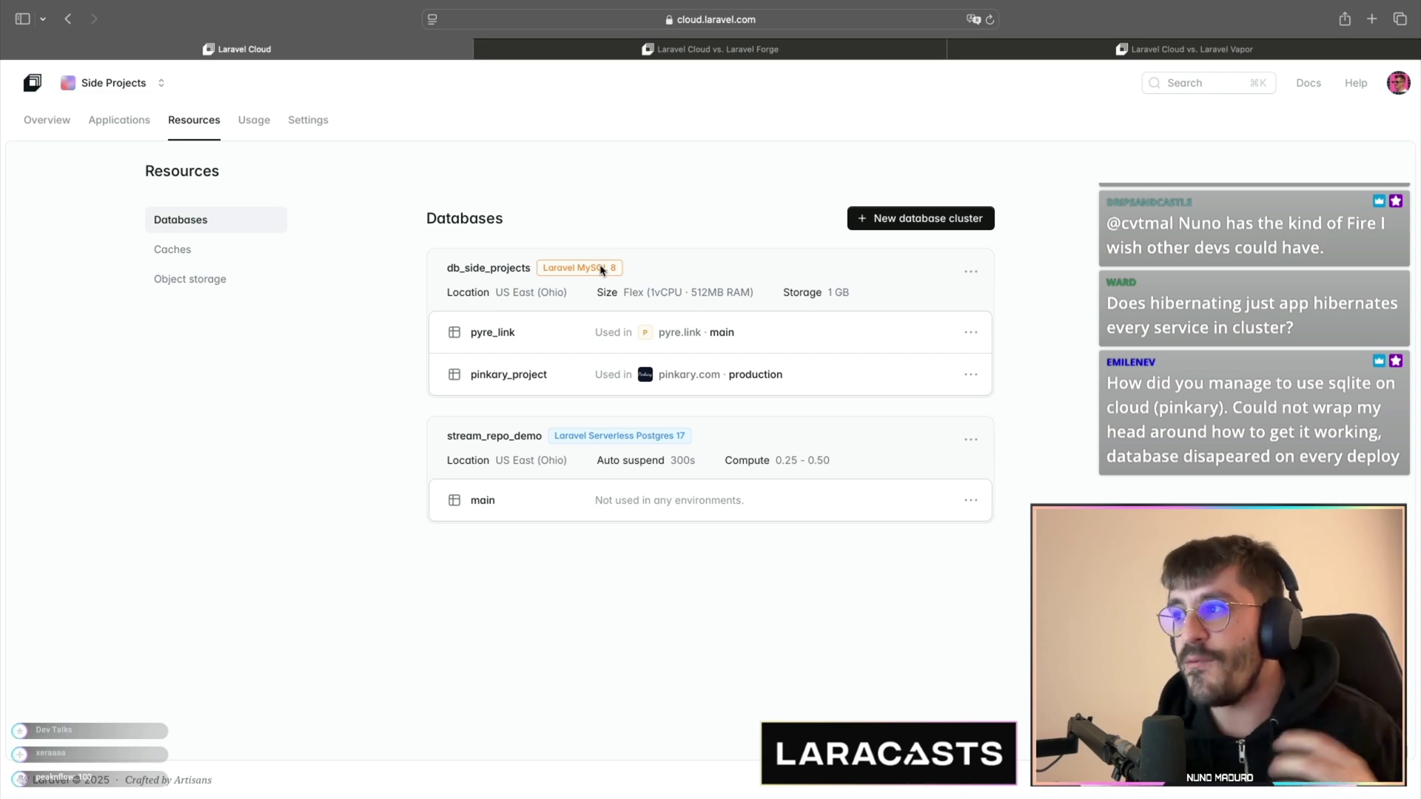
# - Preview a Laravel MySQL 8 cluster form, discard it, and start a new application instead
pyautogui.click(866, 227)
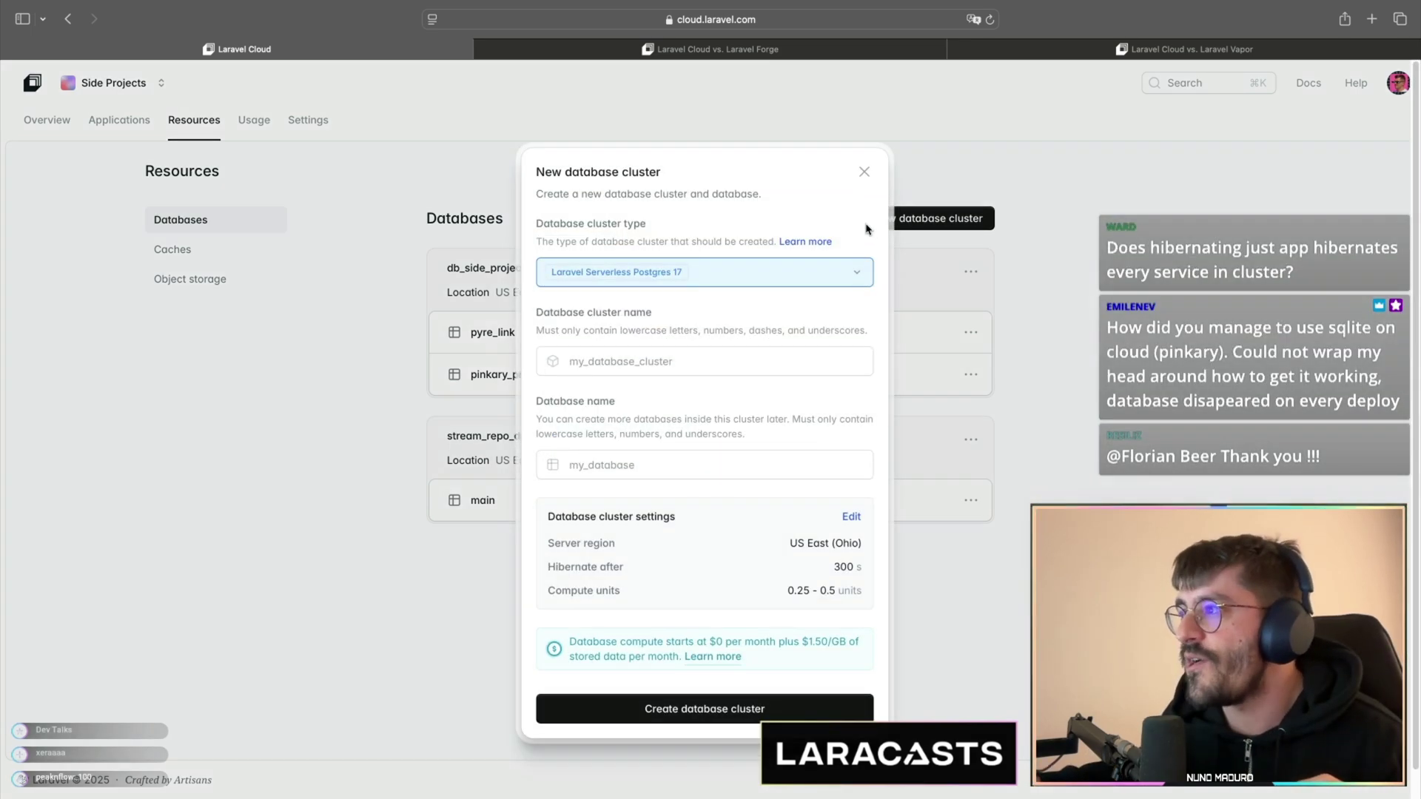
pyautogui.click(740, 272)
pyautogui.click(696, 361)
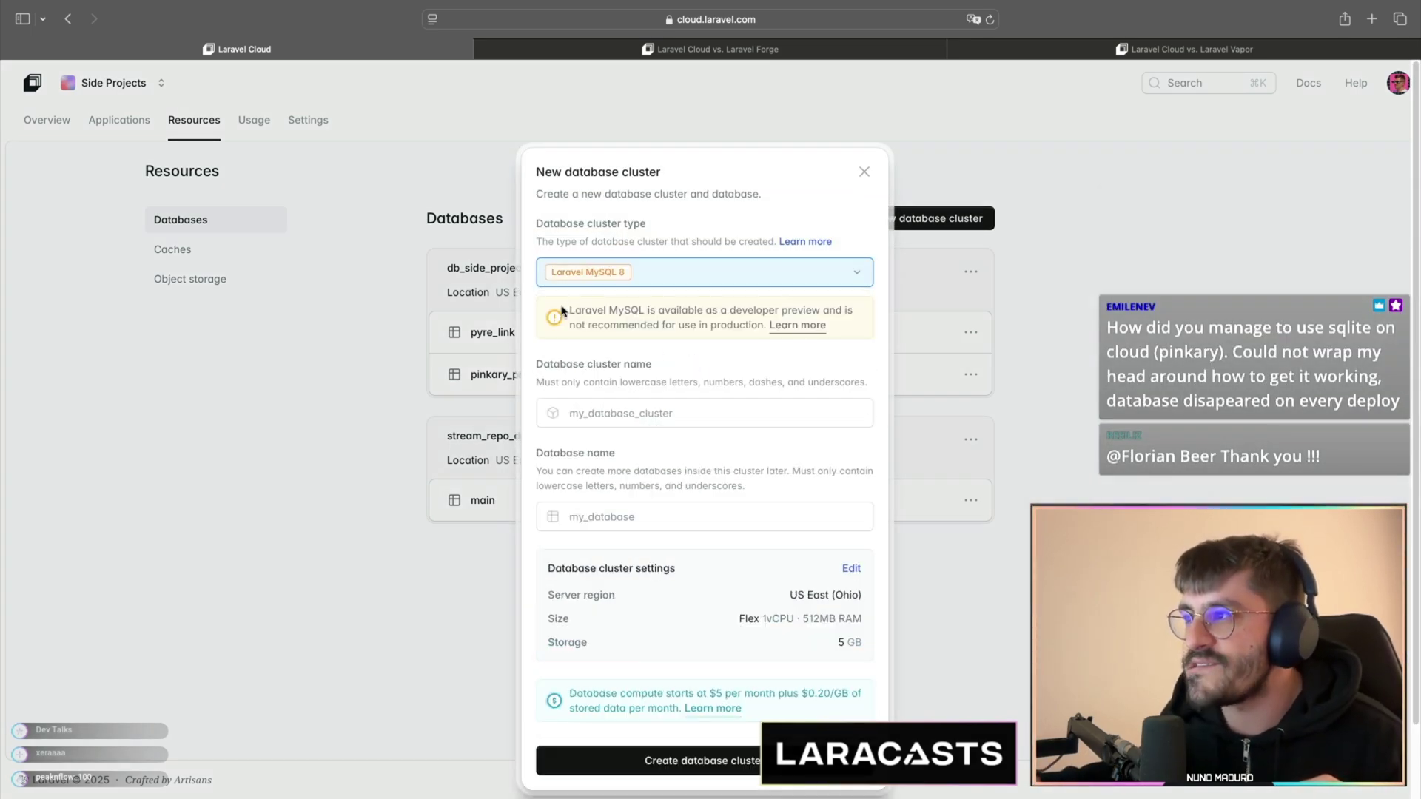
pyautogui.click(864, 173)
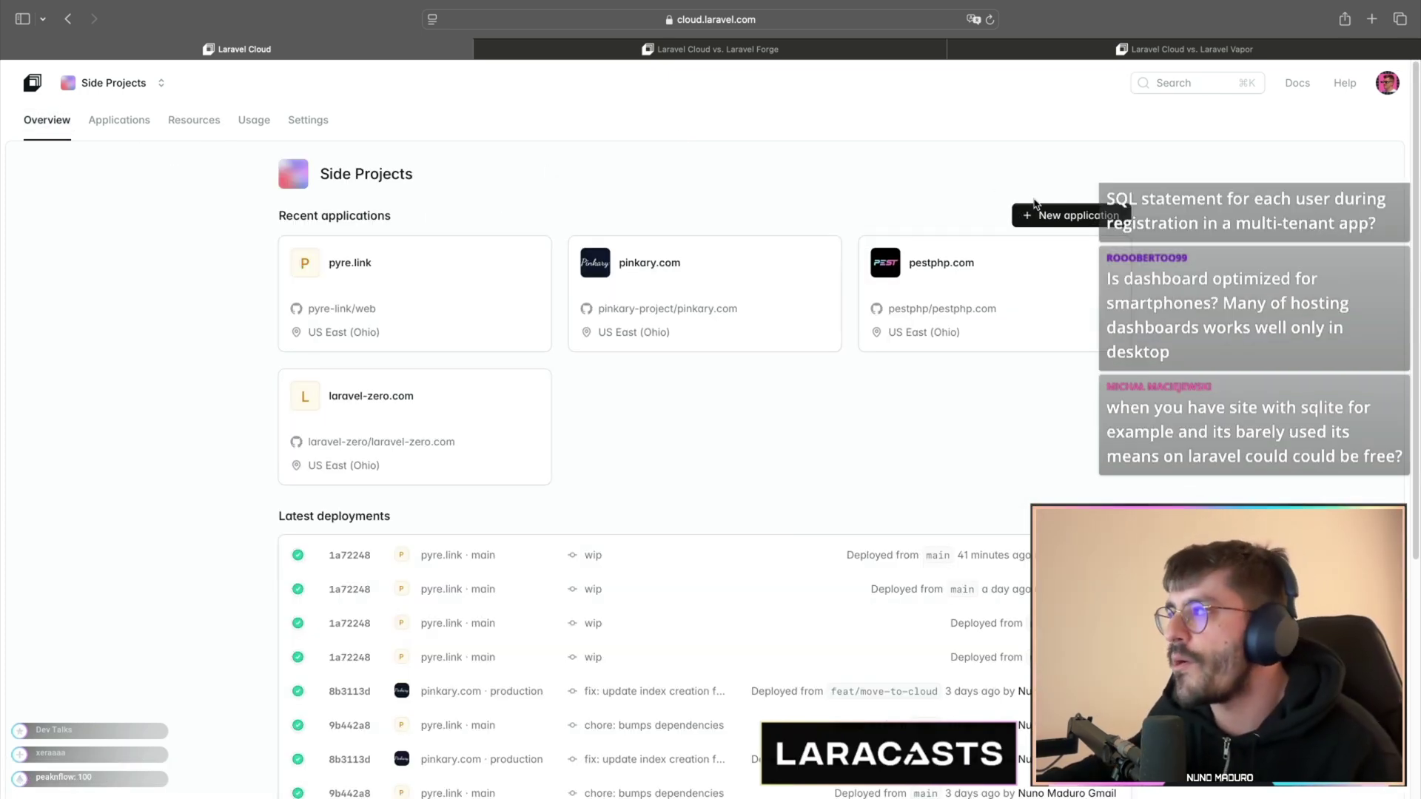
pyautogui.click(1040, 213)
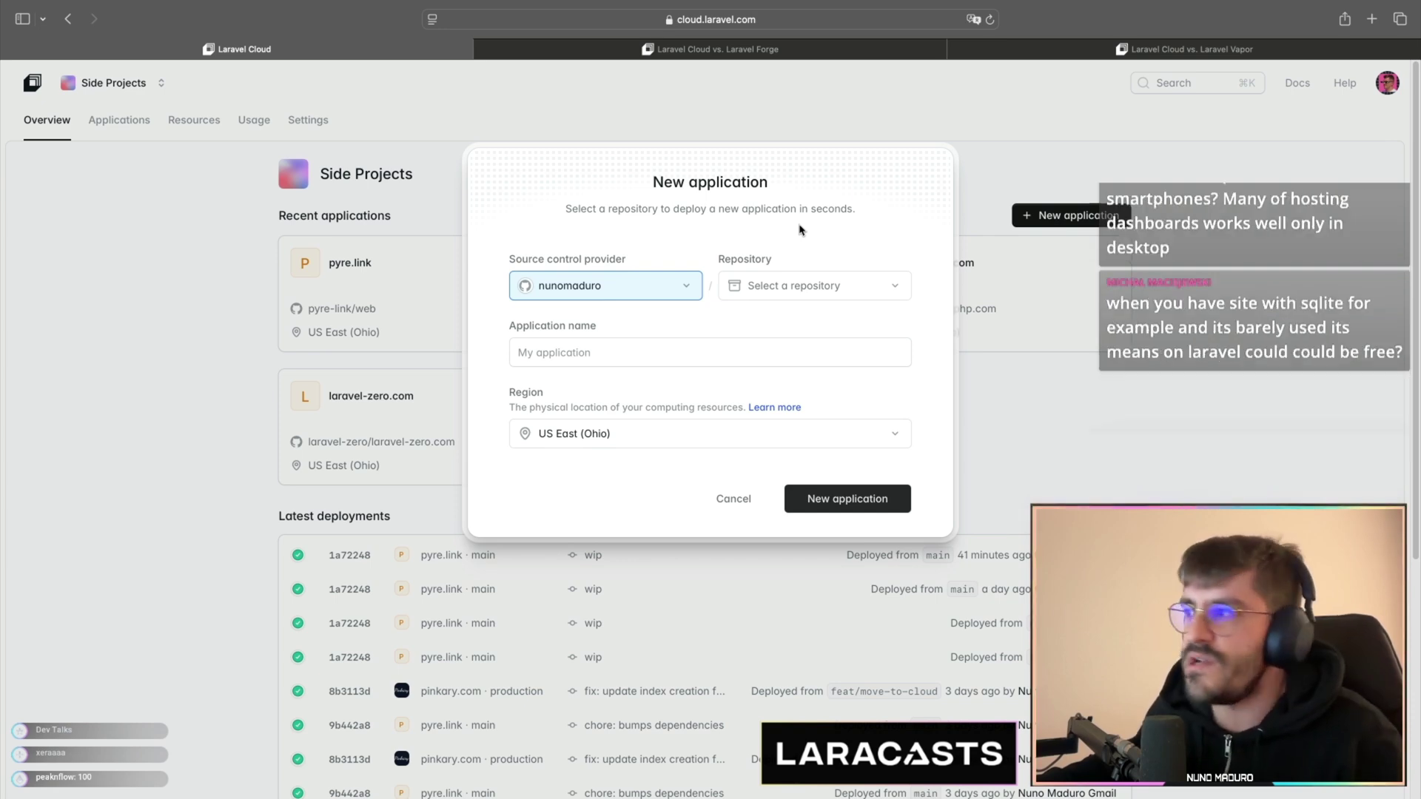
# - In PhpStorm, open resources/js/components/app-content.tsx, then return to the browser
pyautogui.press('super+Tab')
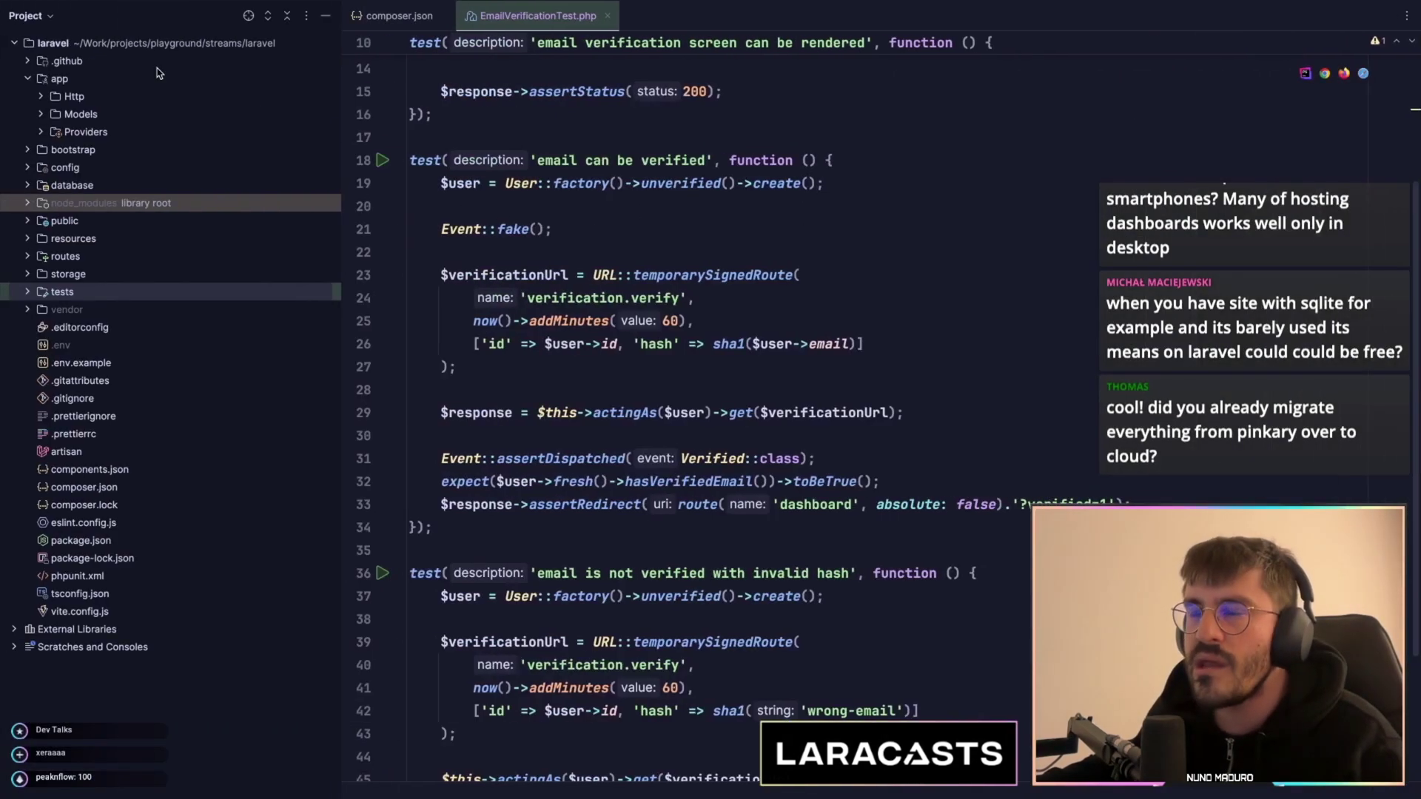
pyautogui.doubleClick(86, 239)
pyautogui.doubleClick(96, 274)
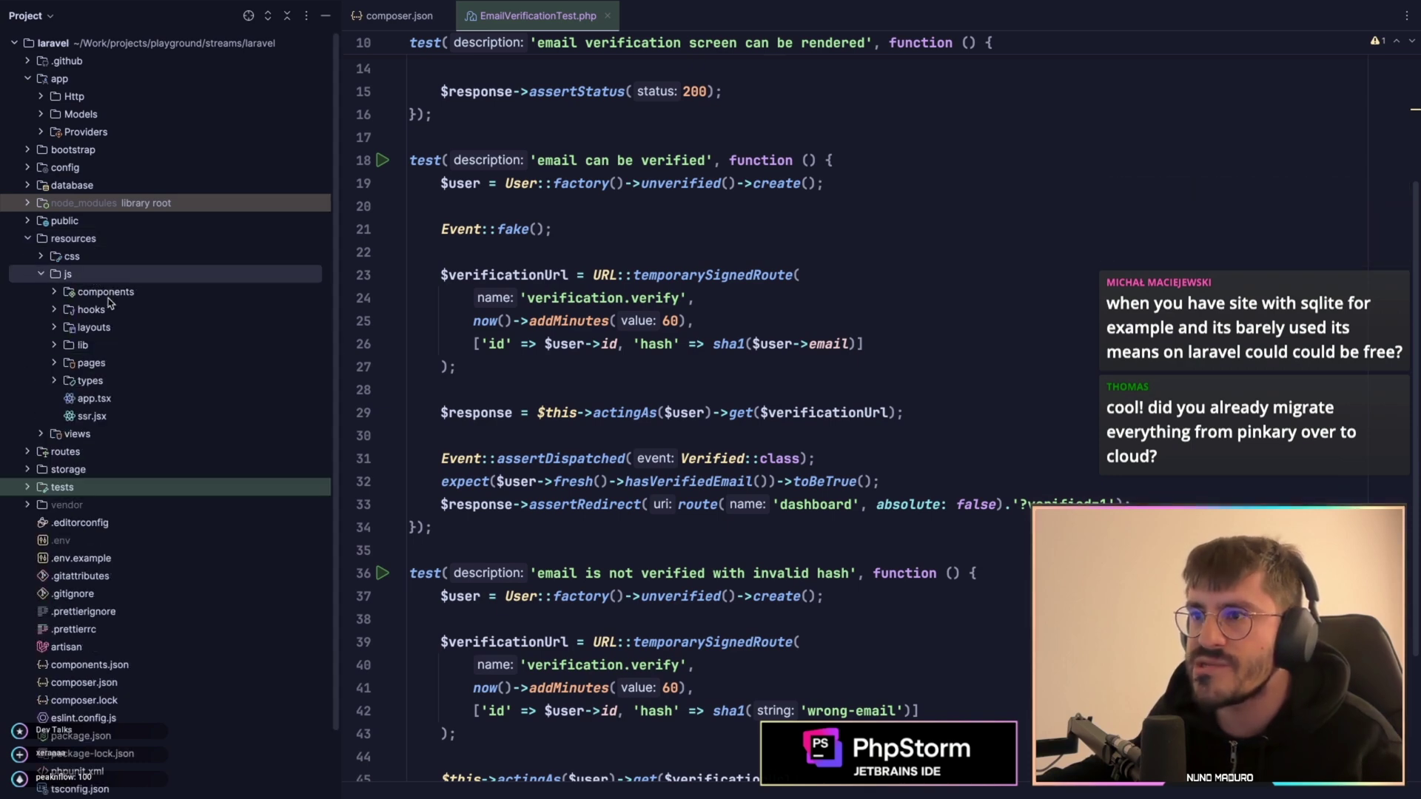
pyautogui.doubleClick(106, 293)
pyautogui.doubleClick(112, 327)
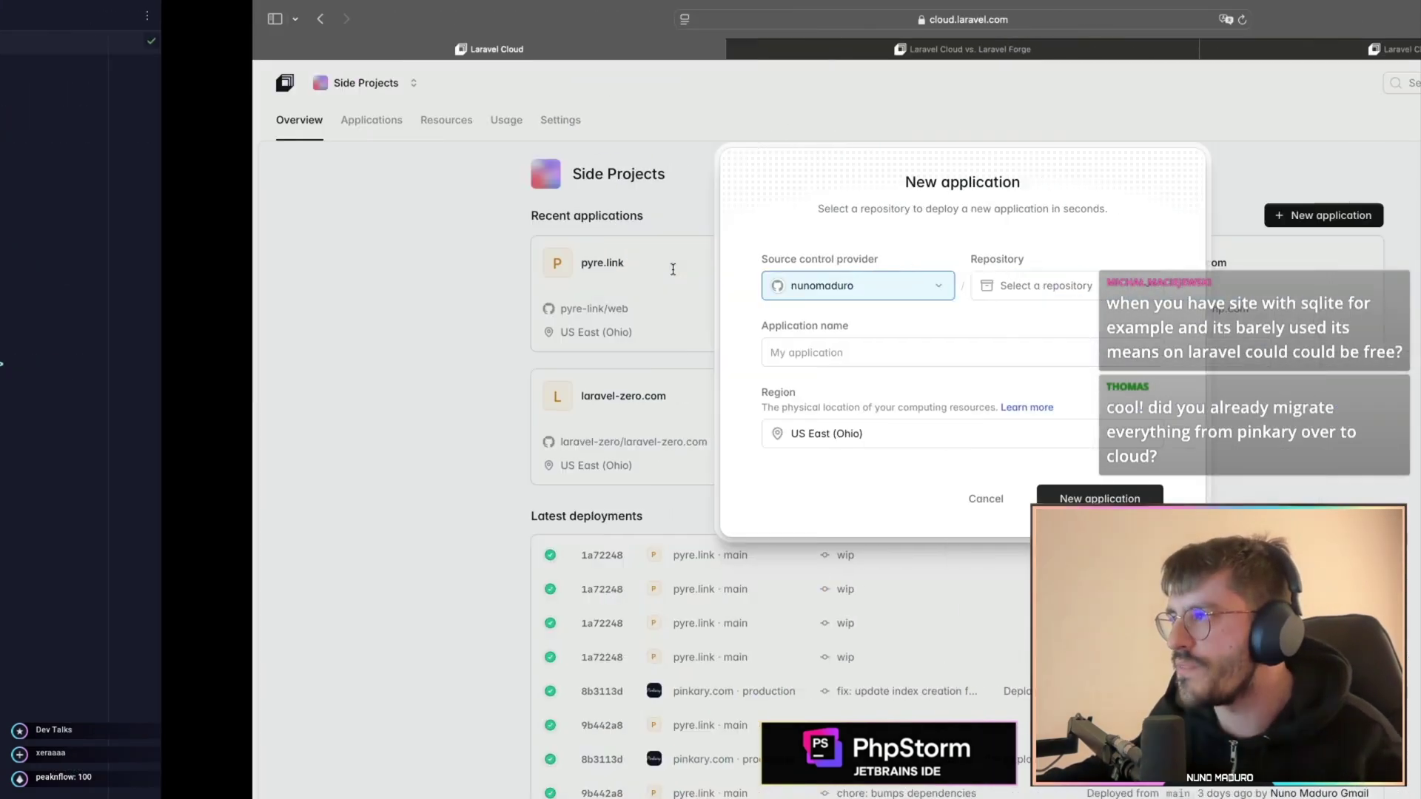
pyautogui.press('super+Tab')
# - Create application stream-demo-react from the stream-repo repository in region US East (Ohio)
pyautogui.click(796, 294)
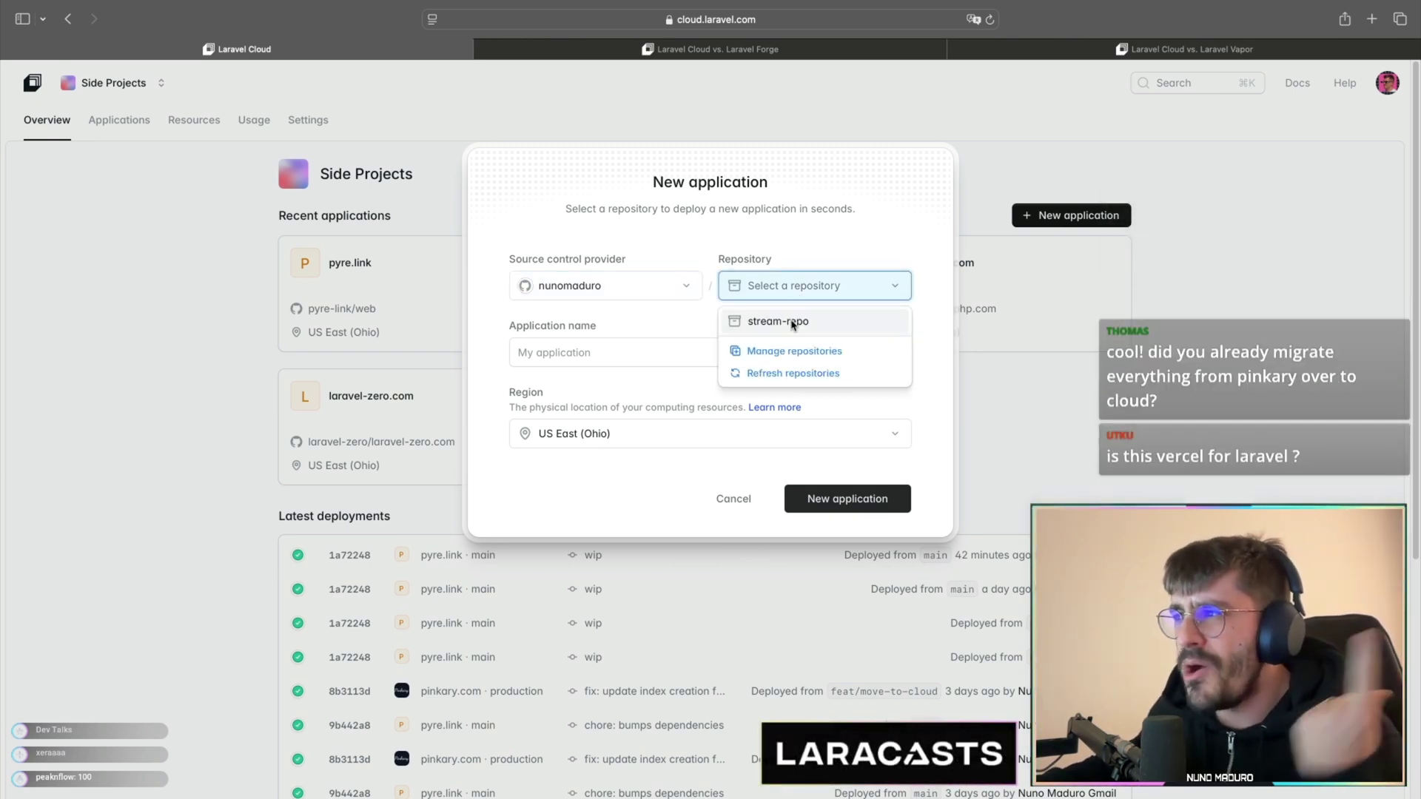
pyautogui.click(790, 323)
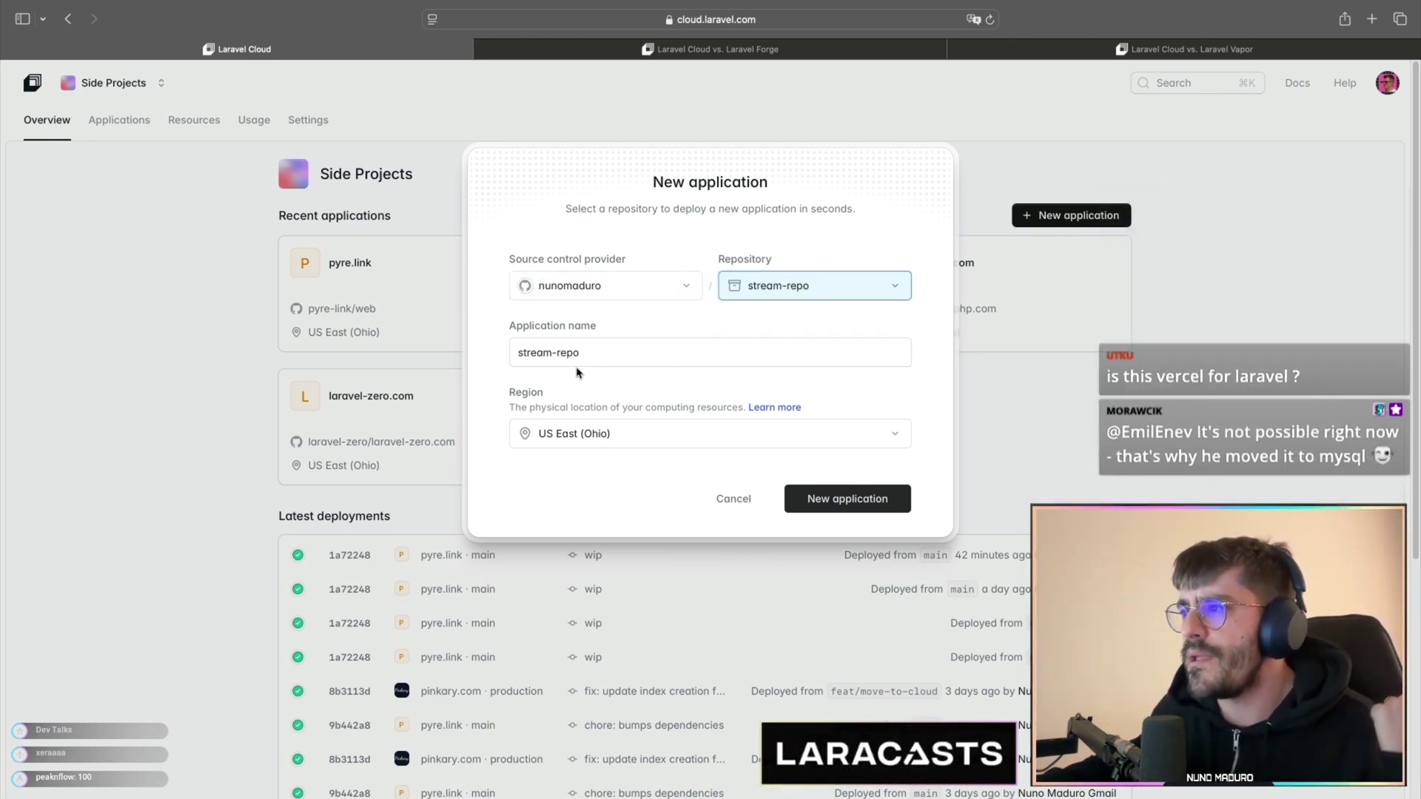
pyautogui.tripleClick(595, 353)
pyautogui.write('sstrew')
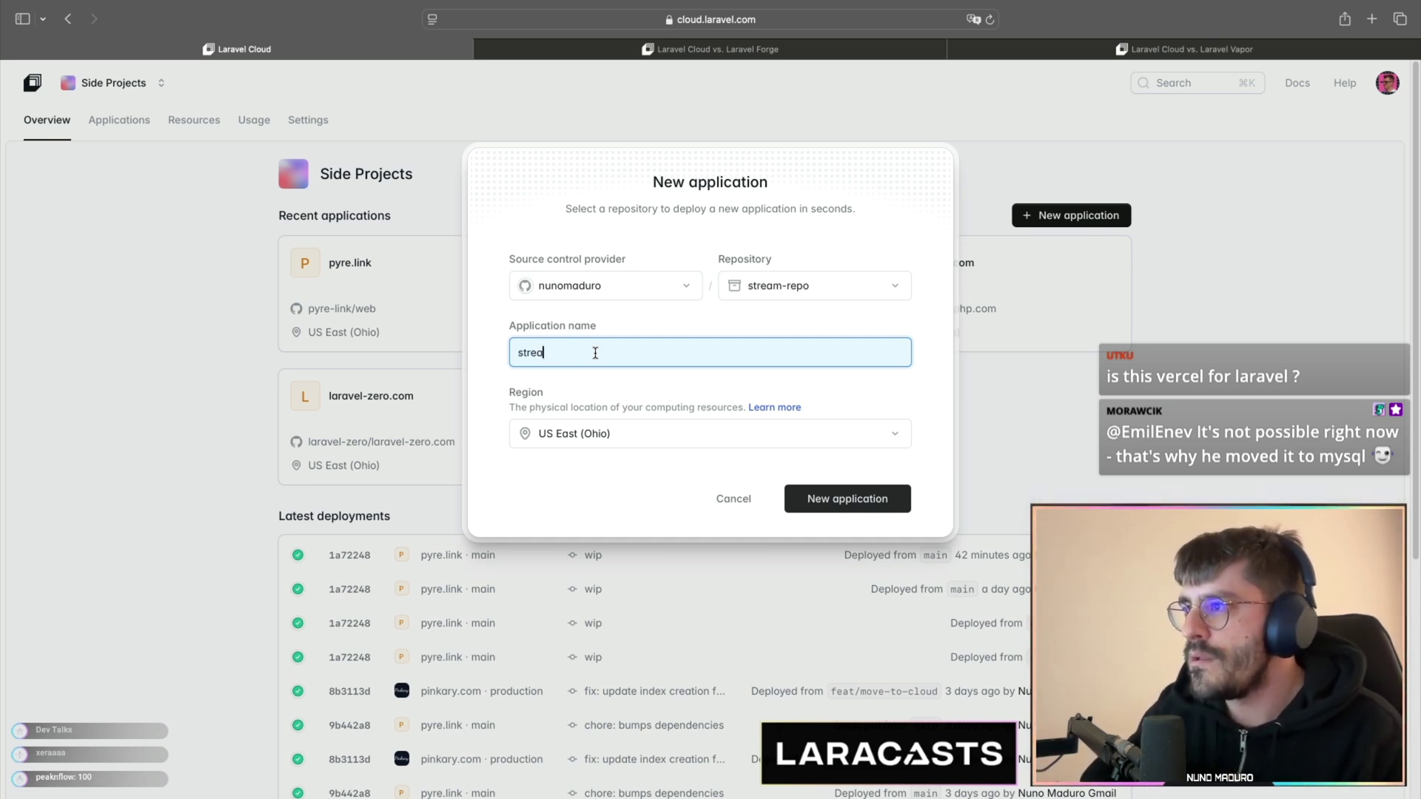
pyautogui.write('-demo-react')
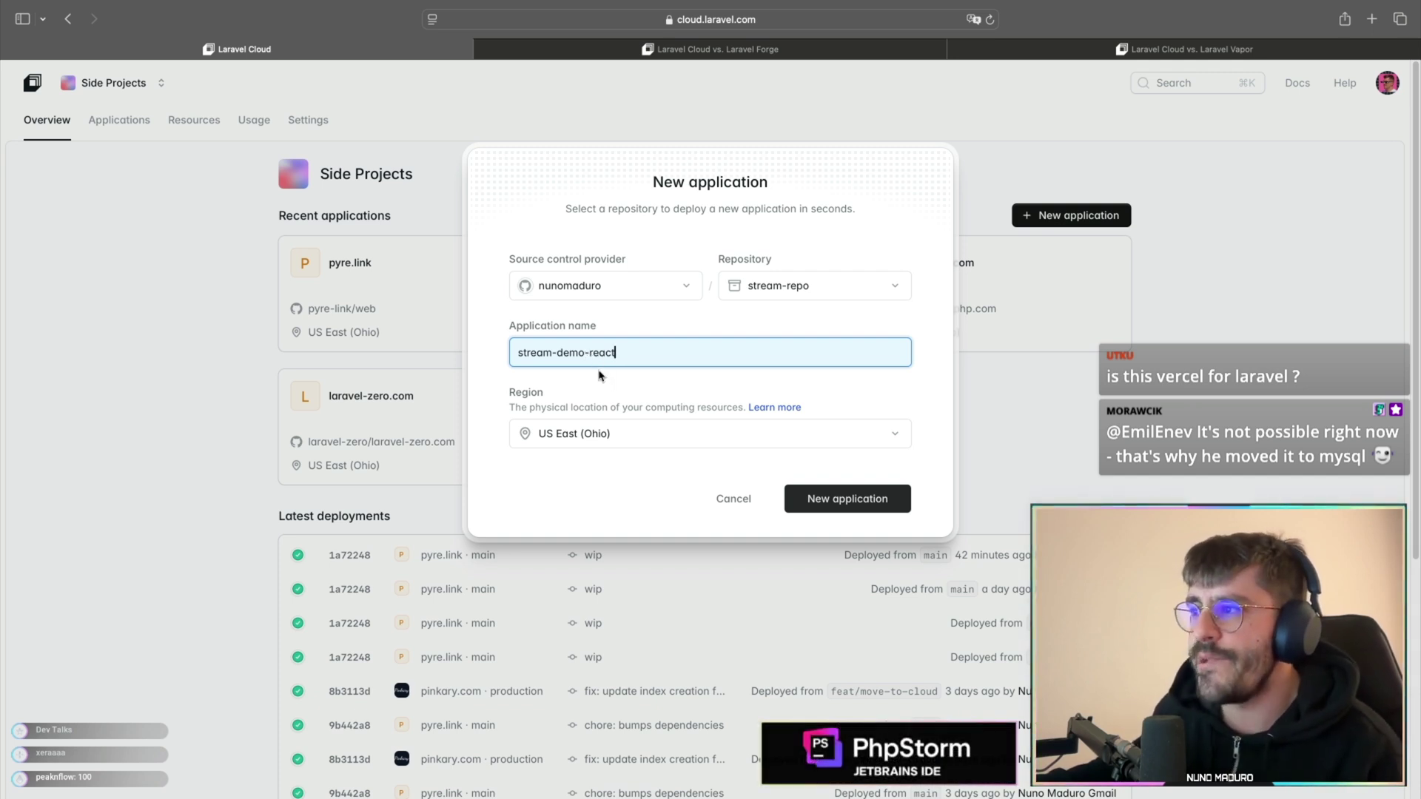
pyautogui.click(579, 431)
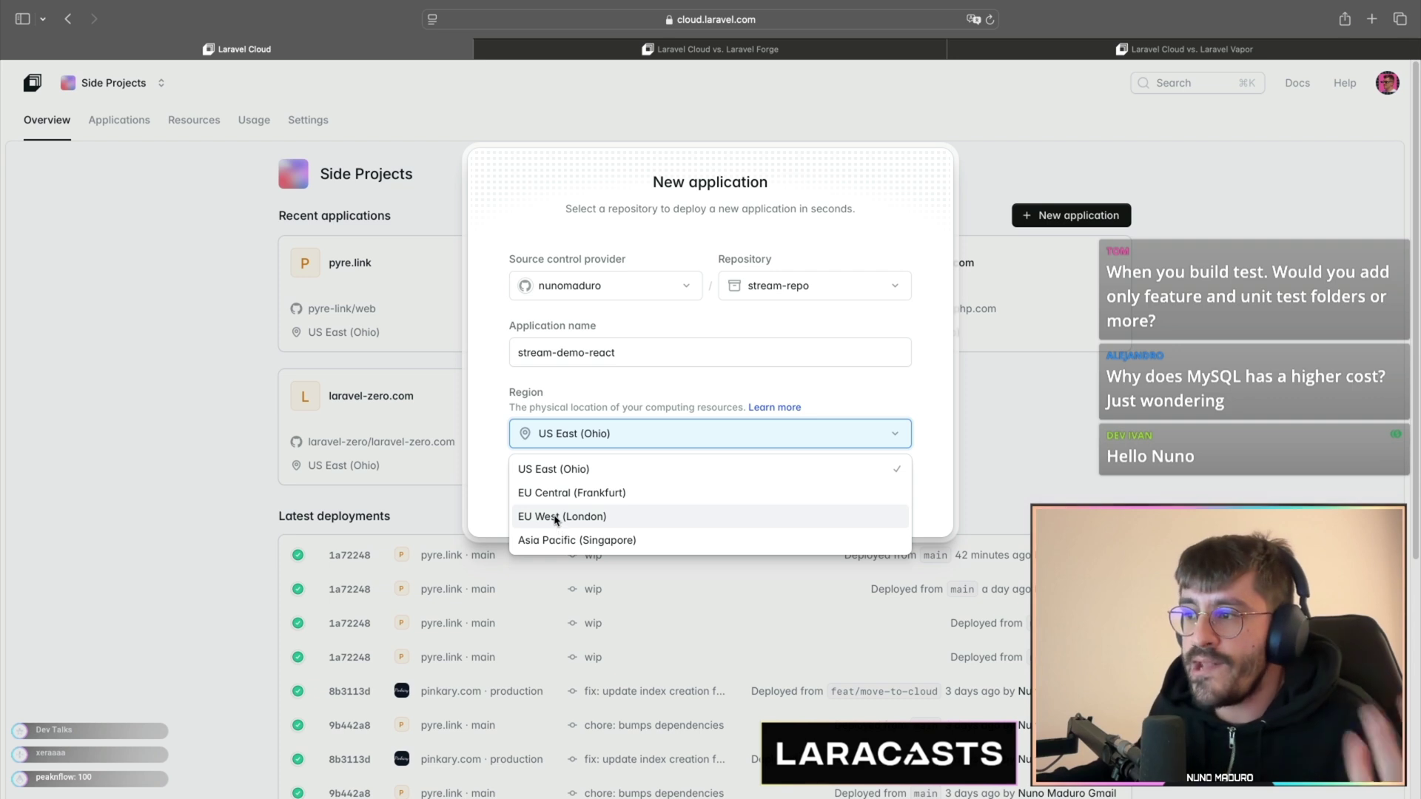
pyautogui.click(497, 490)
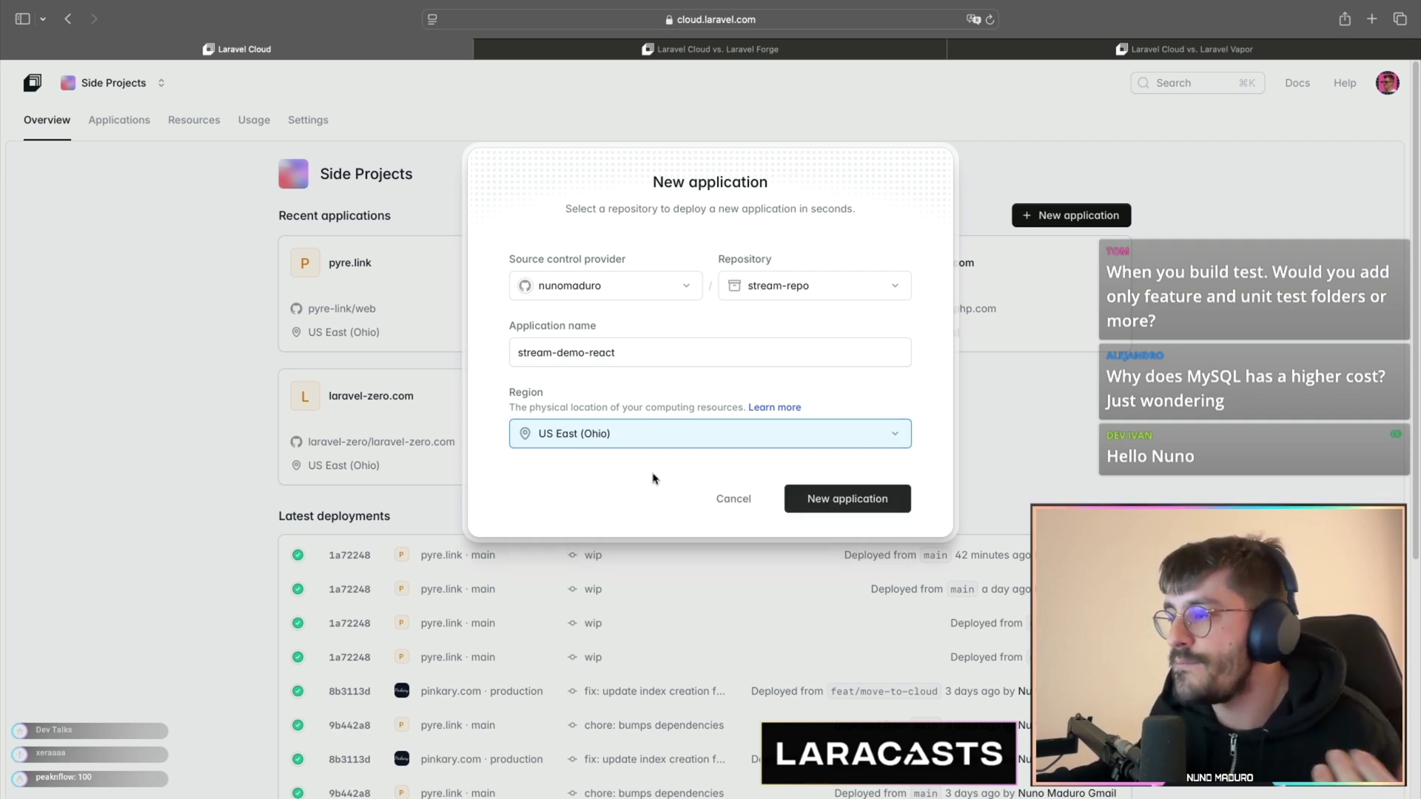
pyautogui.click(825, 503)
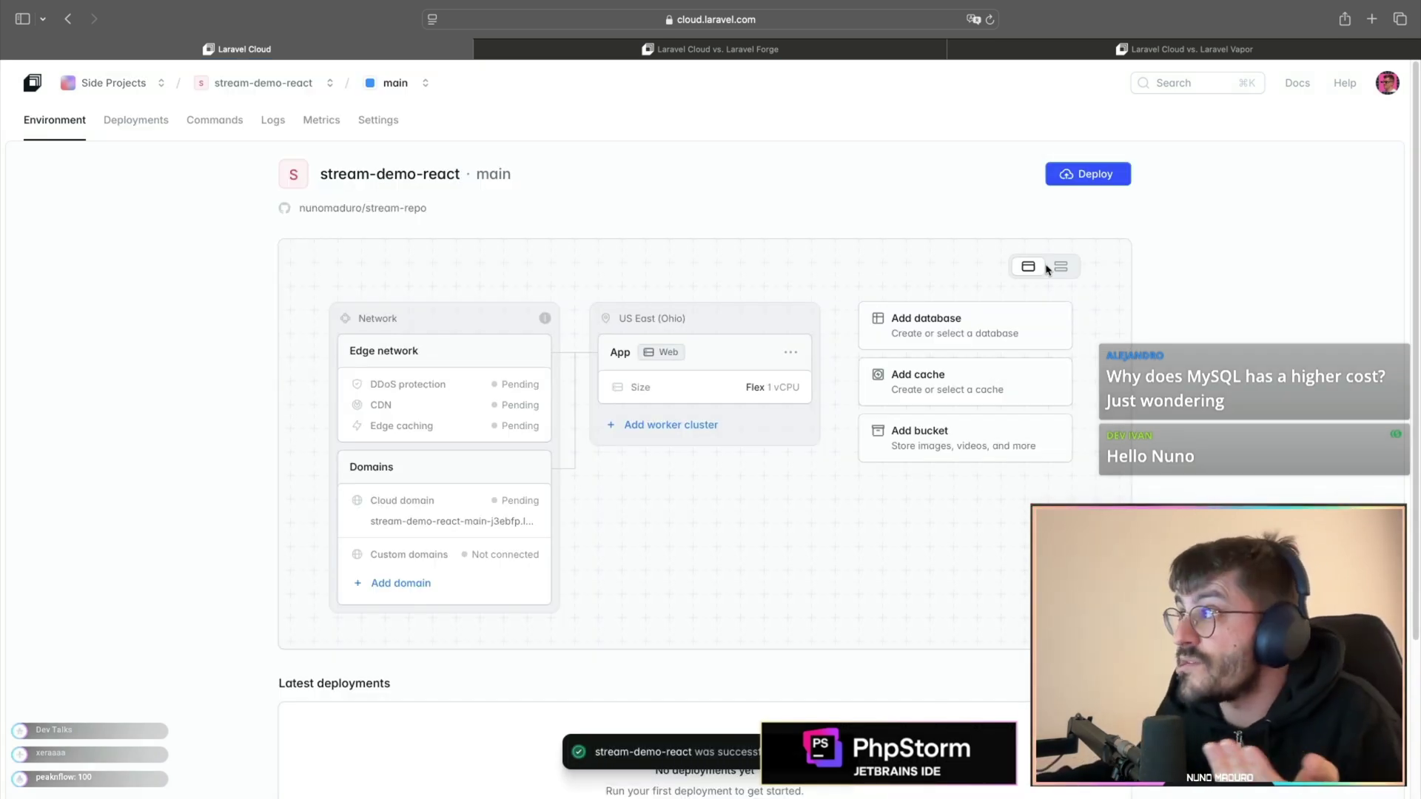
# - Run the Fresh install deployment, check the live site's Register page, and return to the dashboard
pyautogui.click(1085, 178)
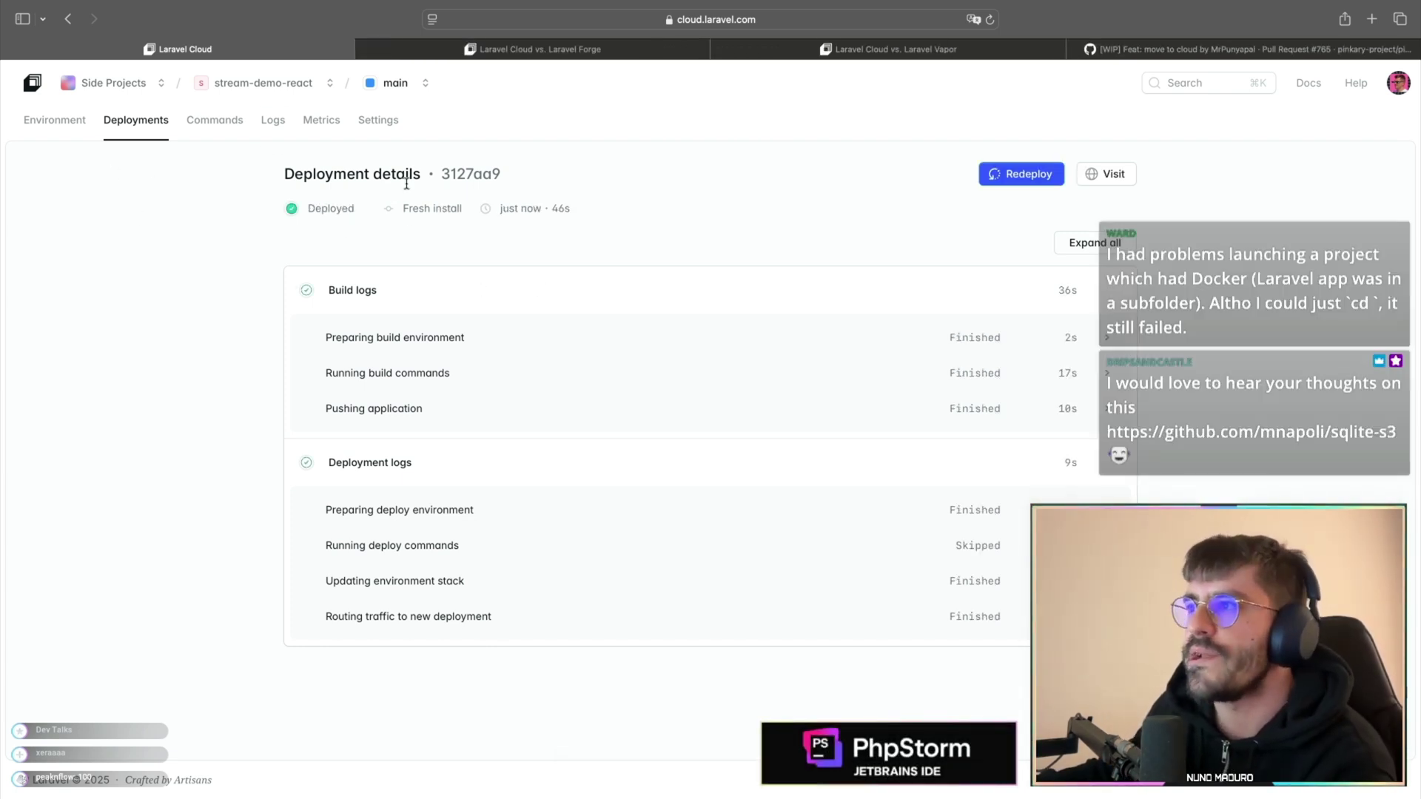
pyautogui.click(1114, 176)
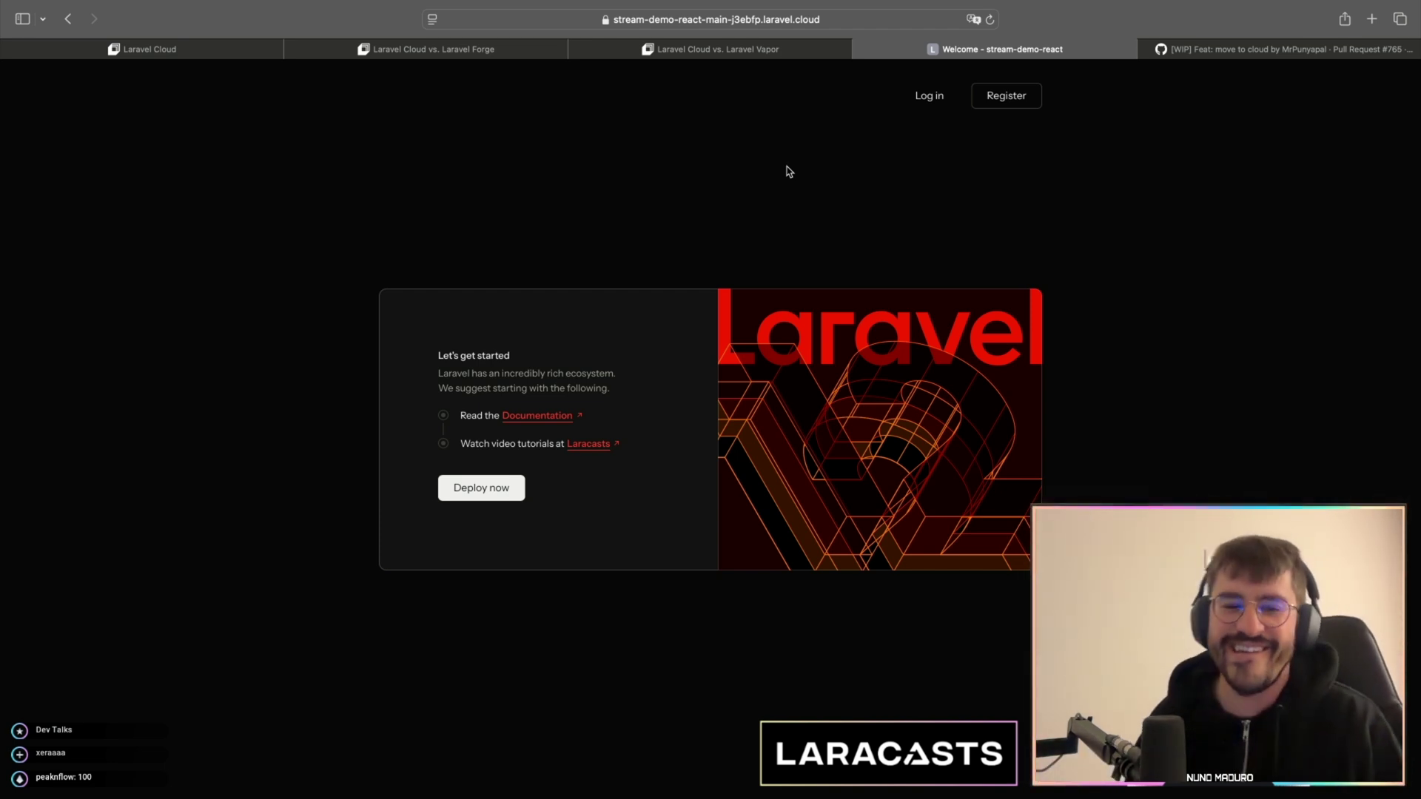
pyautogui.click(983, 111)
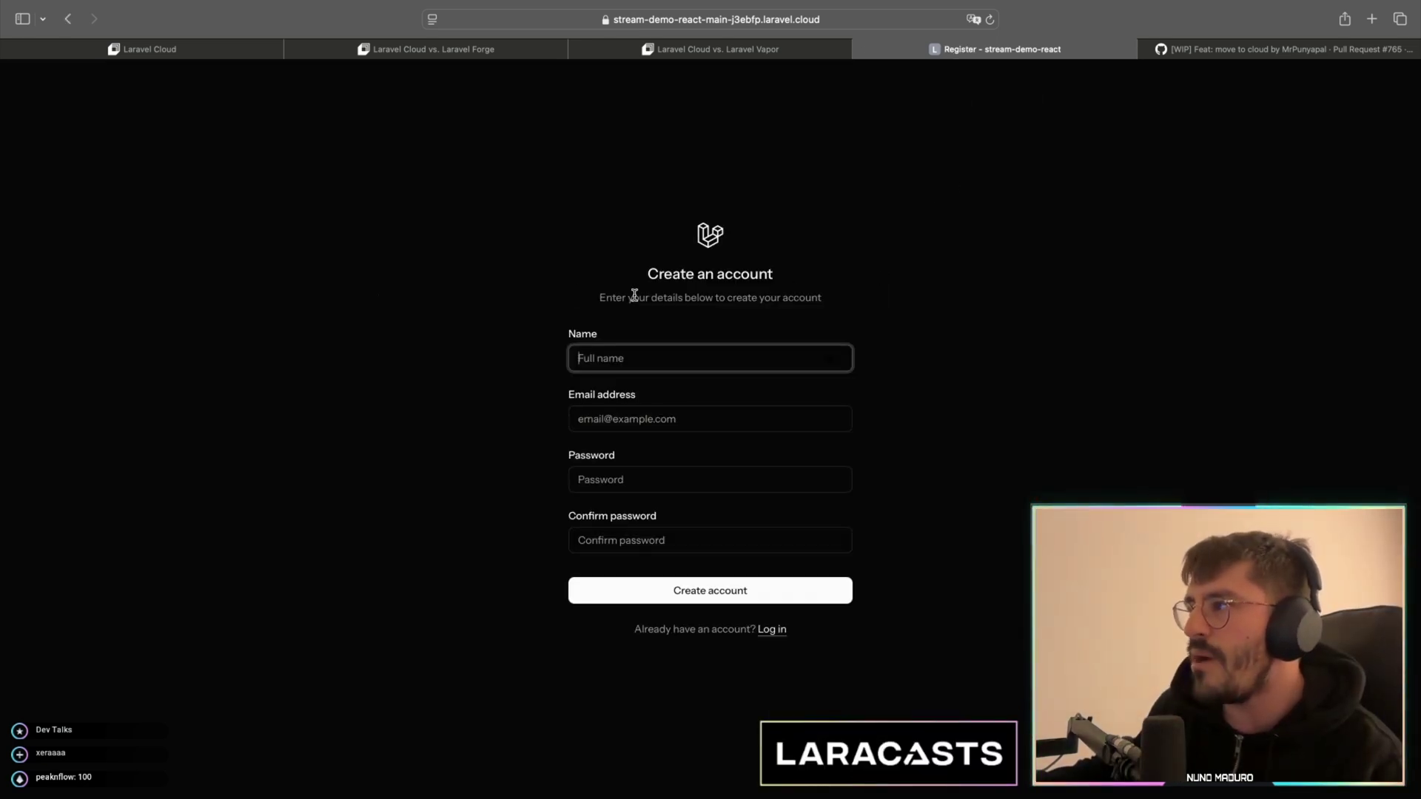
pyautogui.click(189, 51)
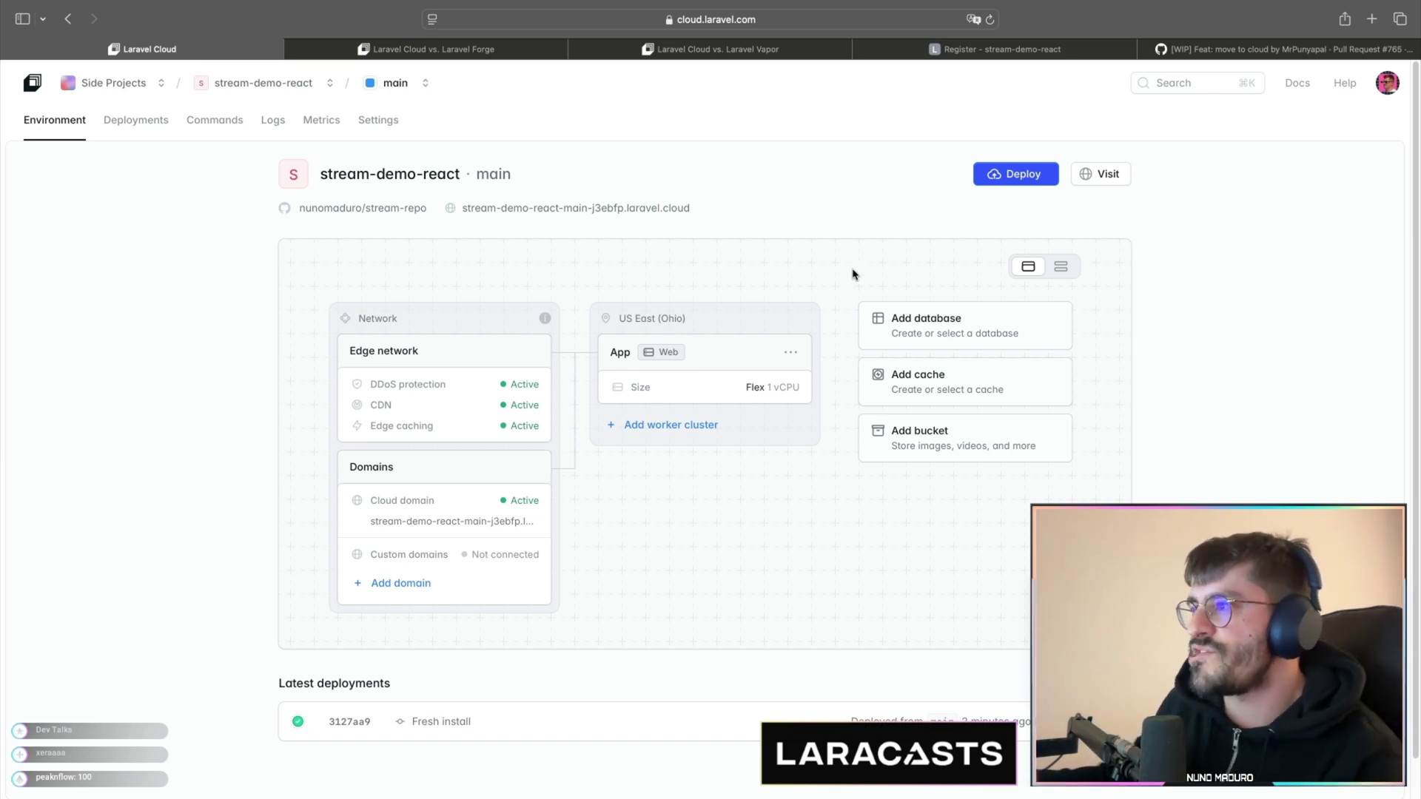
# - Create a new Postgres 17 database cluster named stream_react for the environment
pyautogui.click(906, 314)
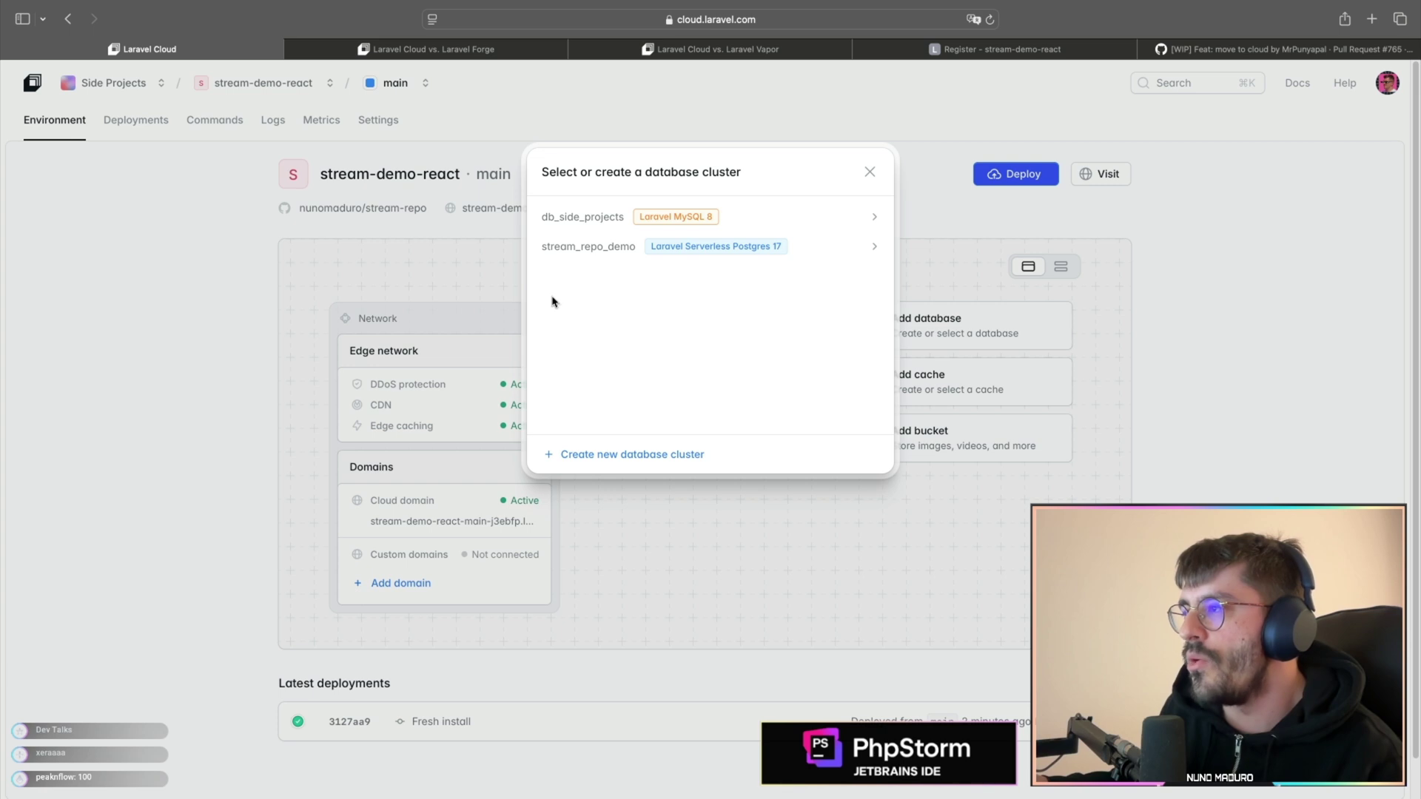
pyautogui.click(636, 455)
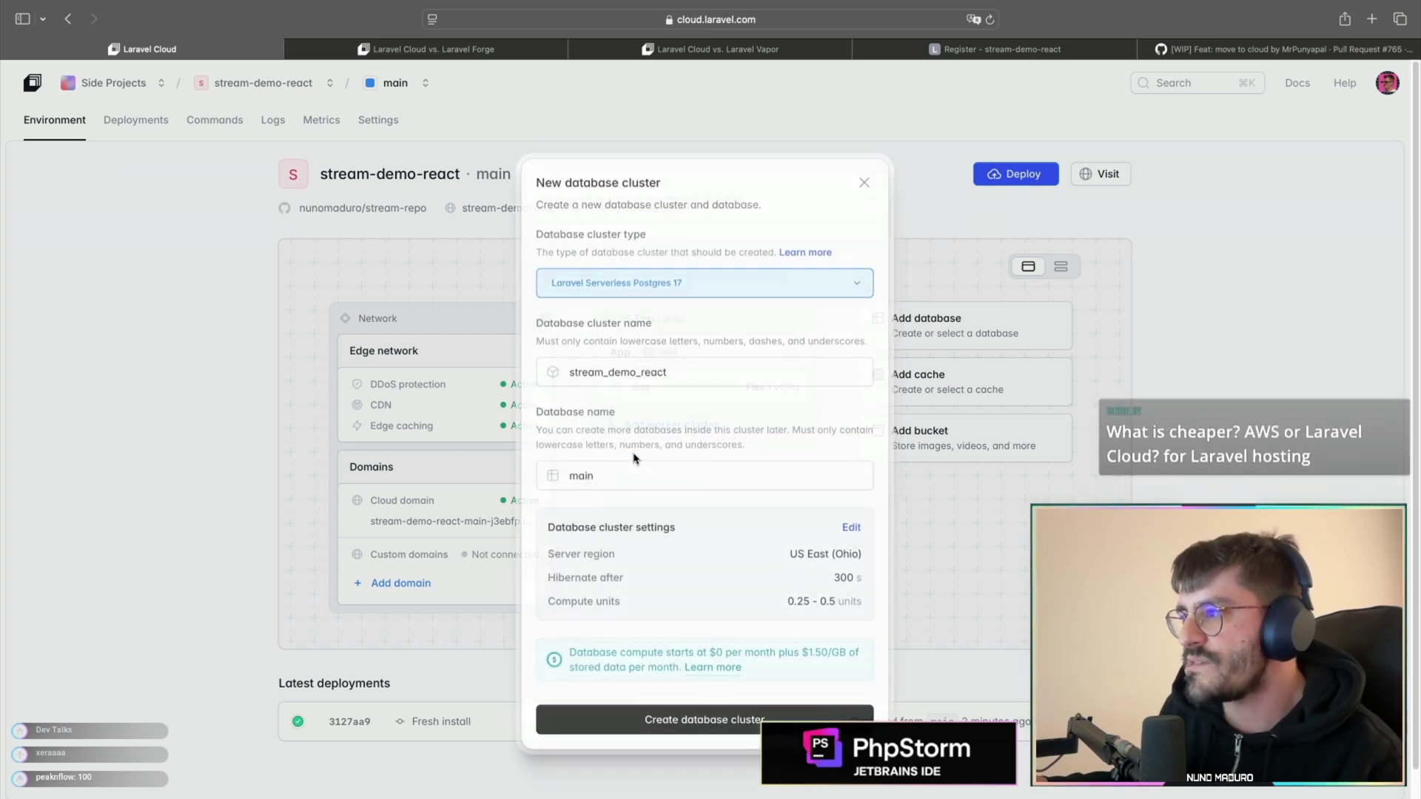
pyautogui.doubleClick(669, 370)
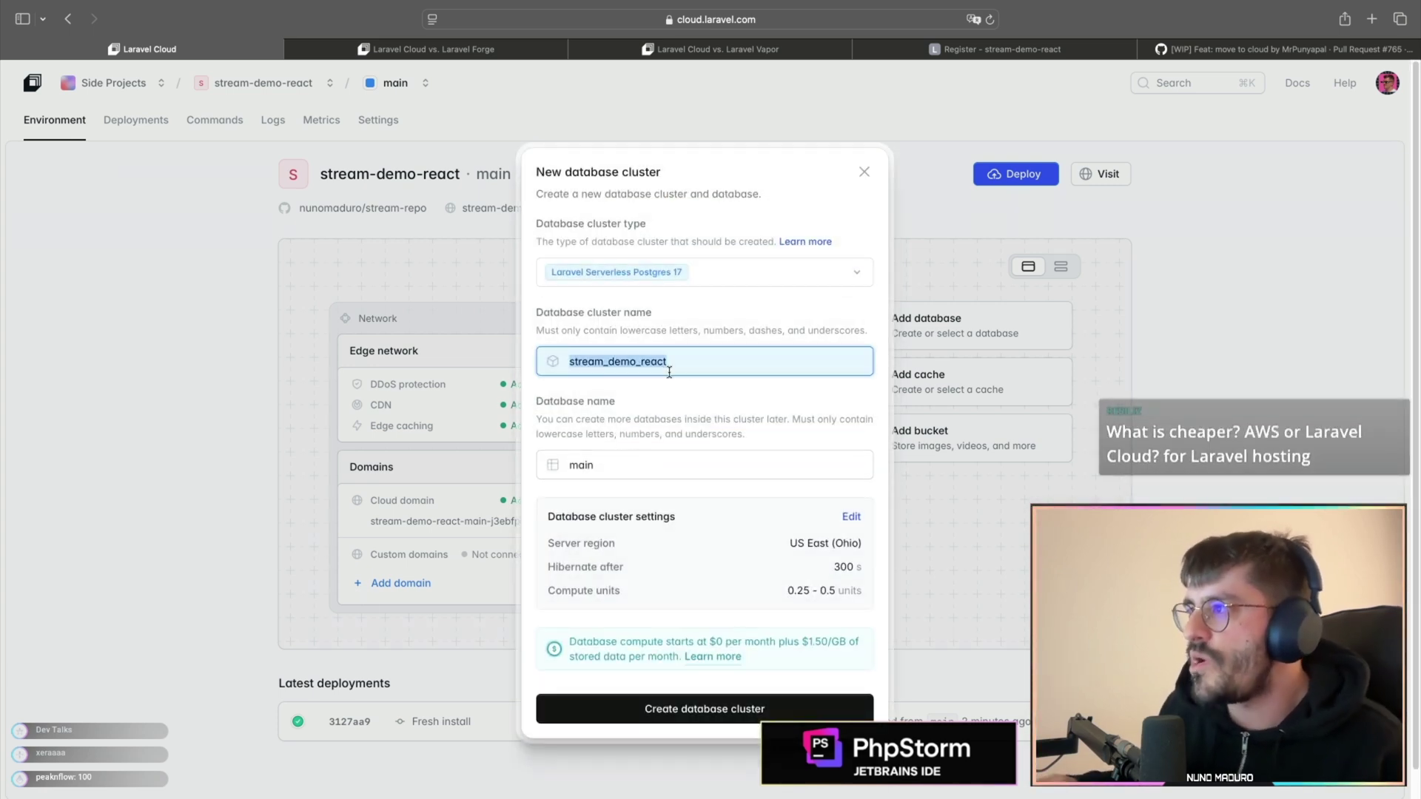
pyautogui.write('strea')
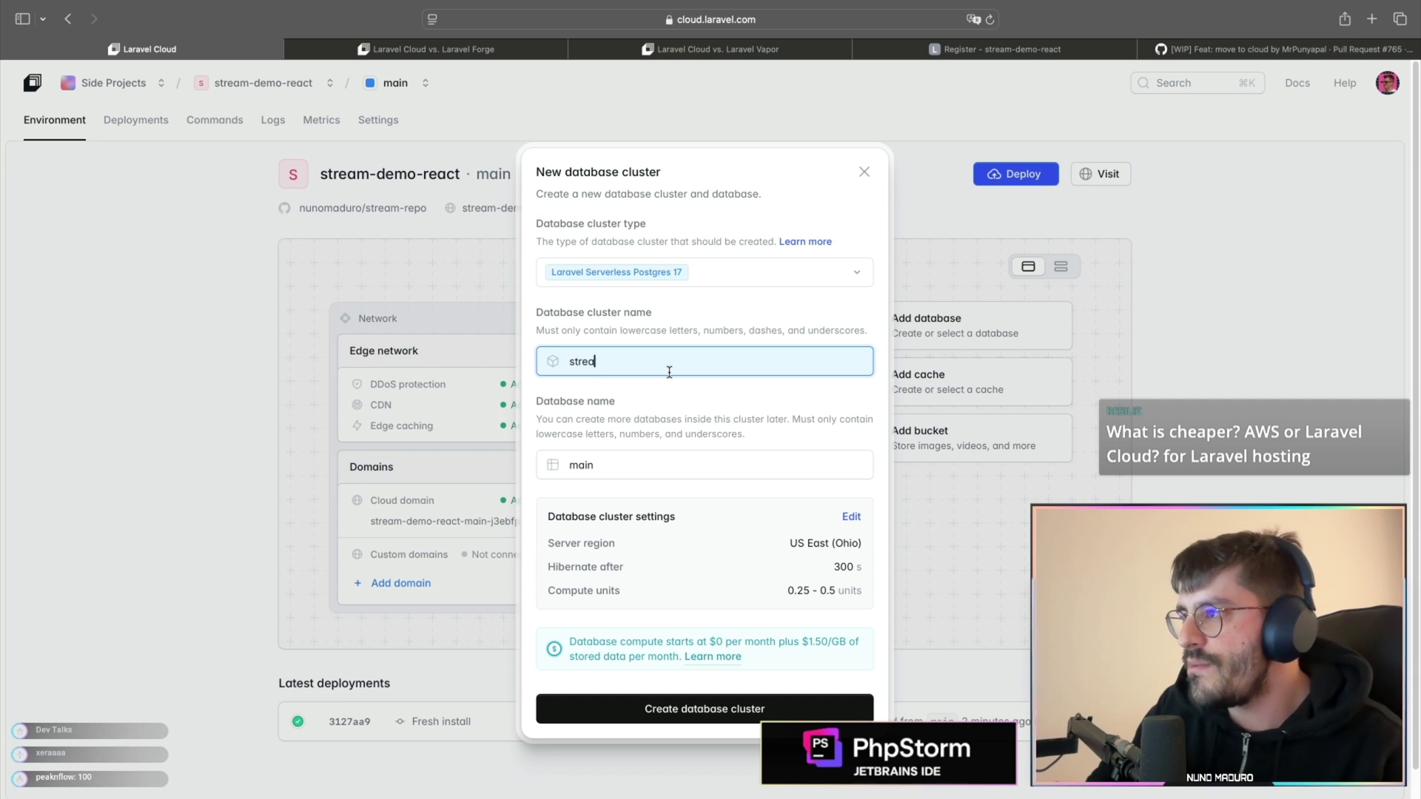
pyautogui.write('m_react')
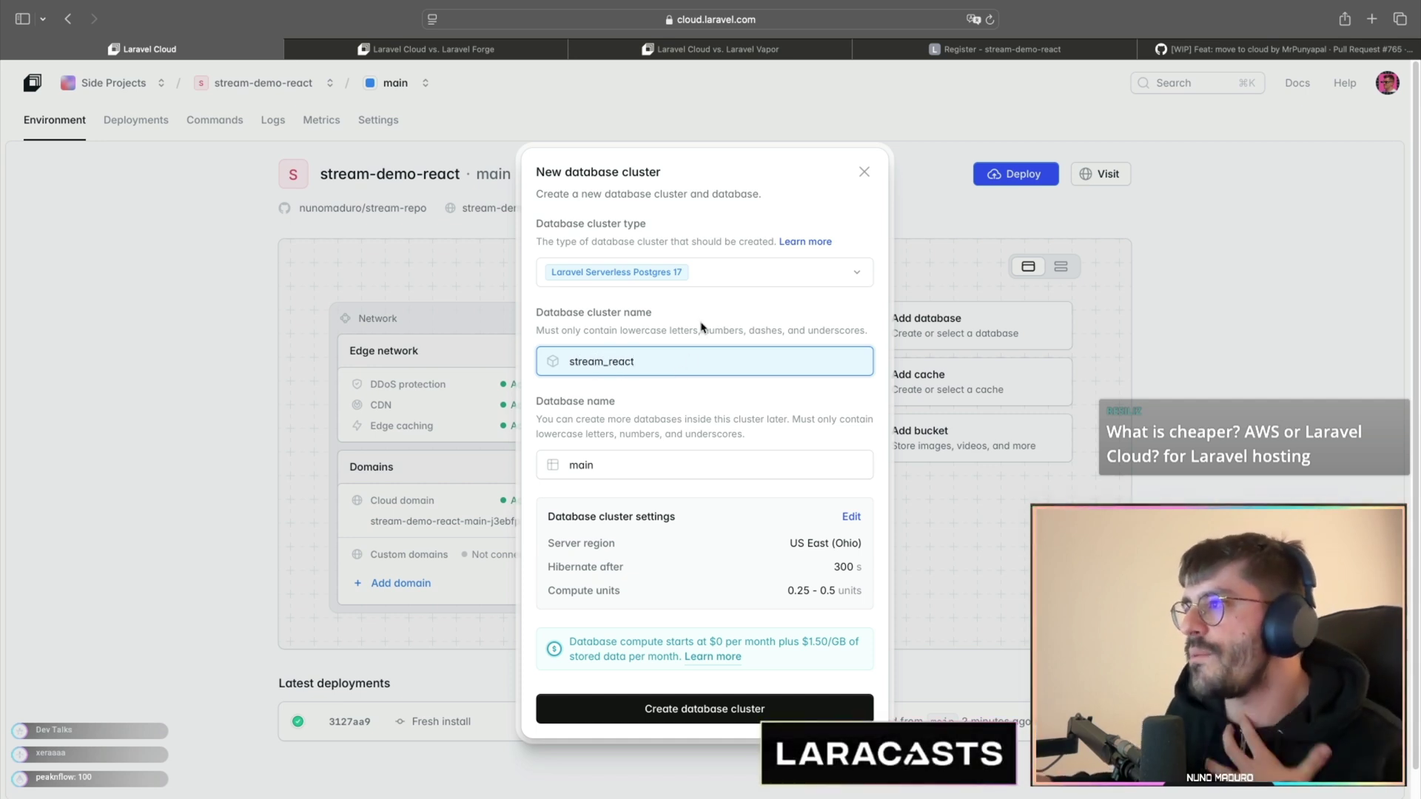
pyautogui.click(687, 276)
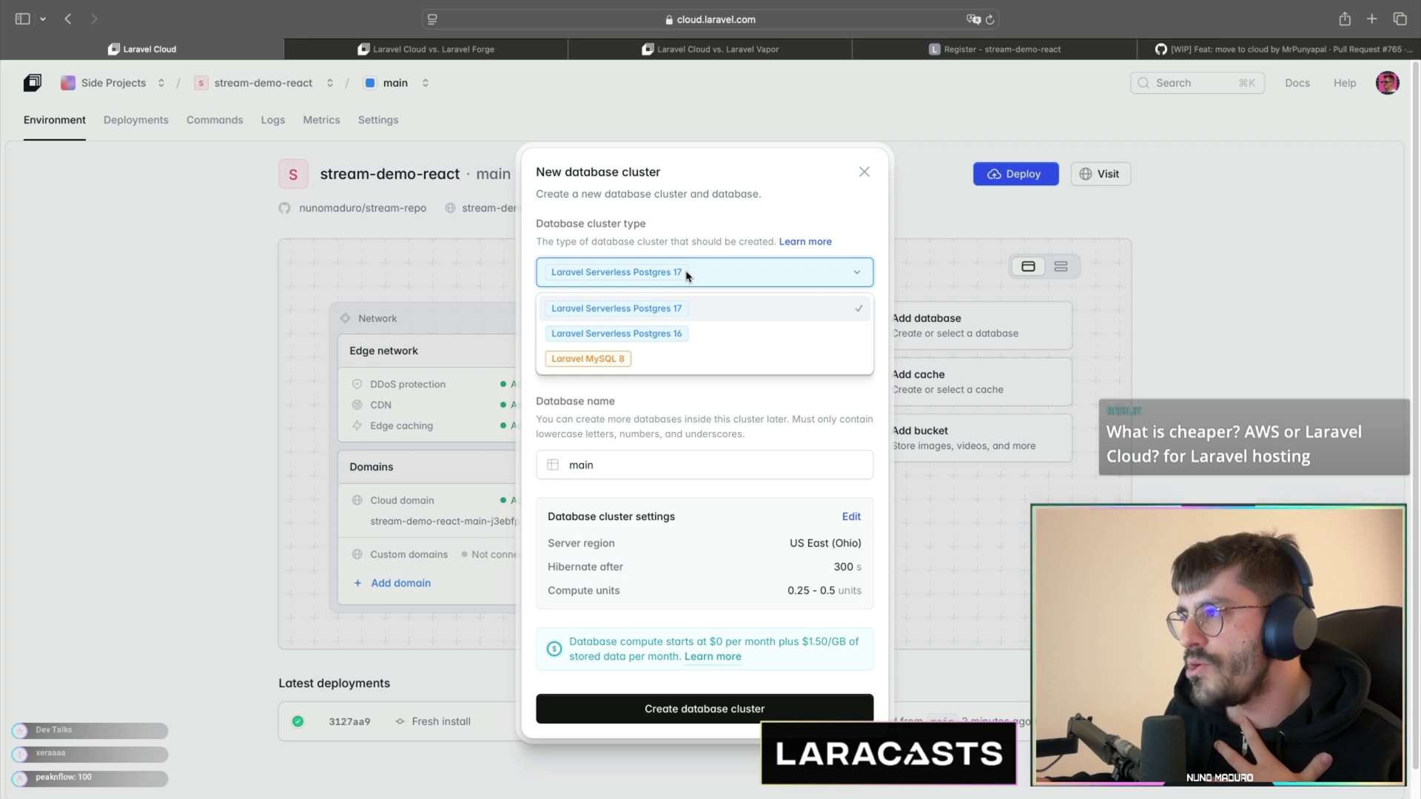
pyautogui.click(687, 276)
pyautogui.click(687, 276)
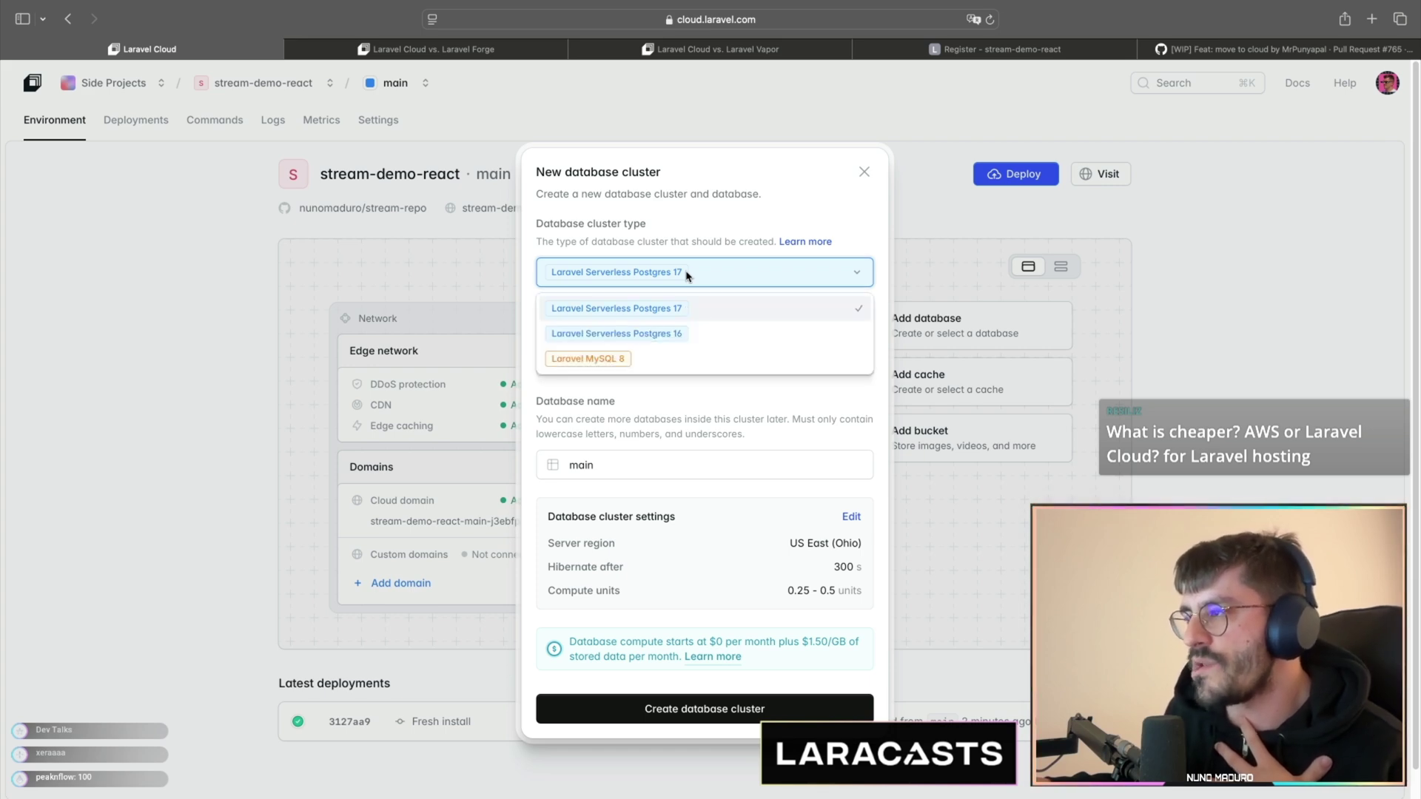
pyautogui.click(687, 276)
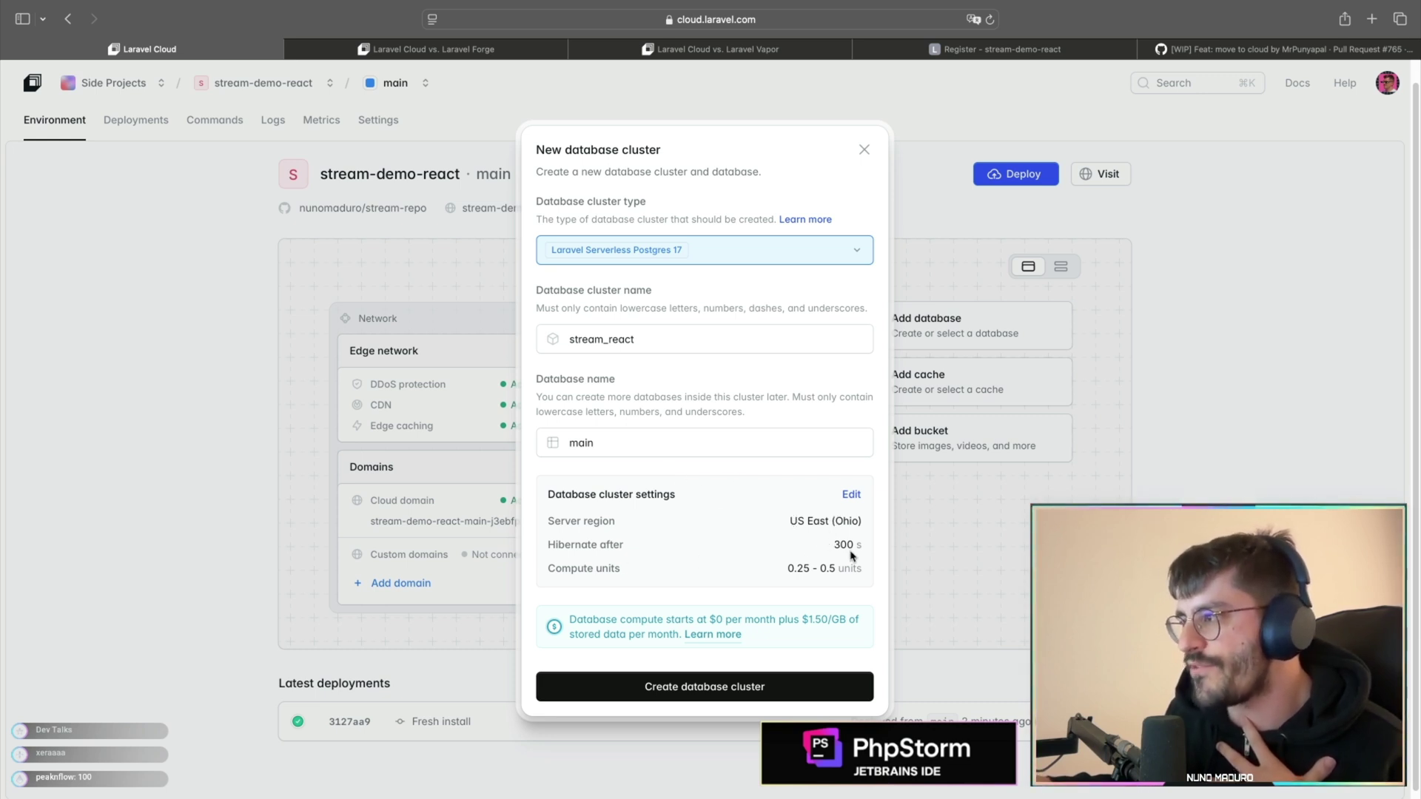
pyautogui.click(696, 685)
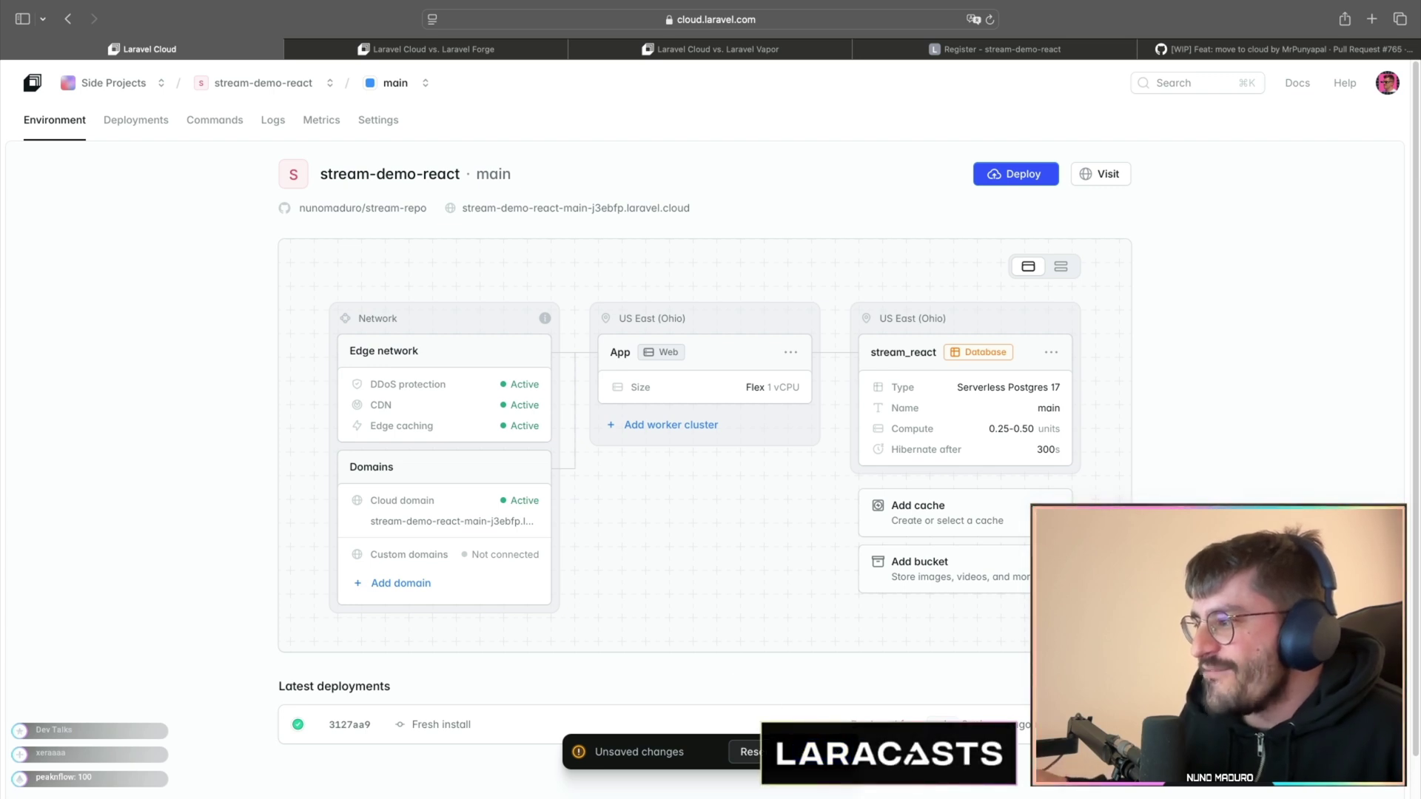
# - Save the database change and redeploy, then open the live site
pyautogui.click(817, 752)
pyautogui.click(659, 652)
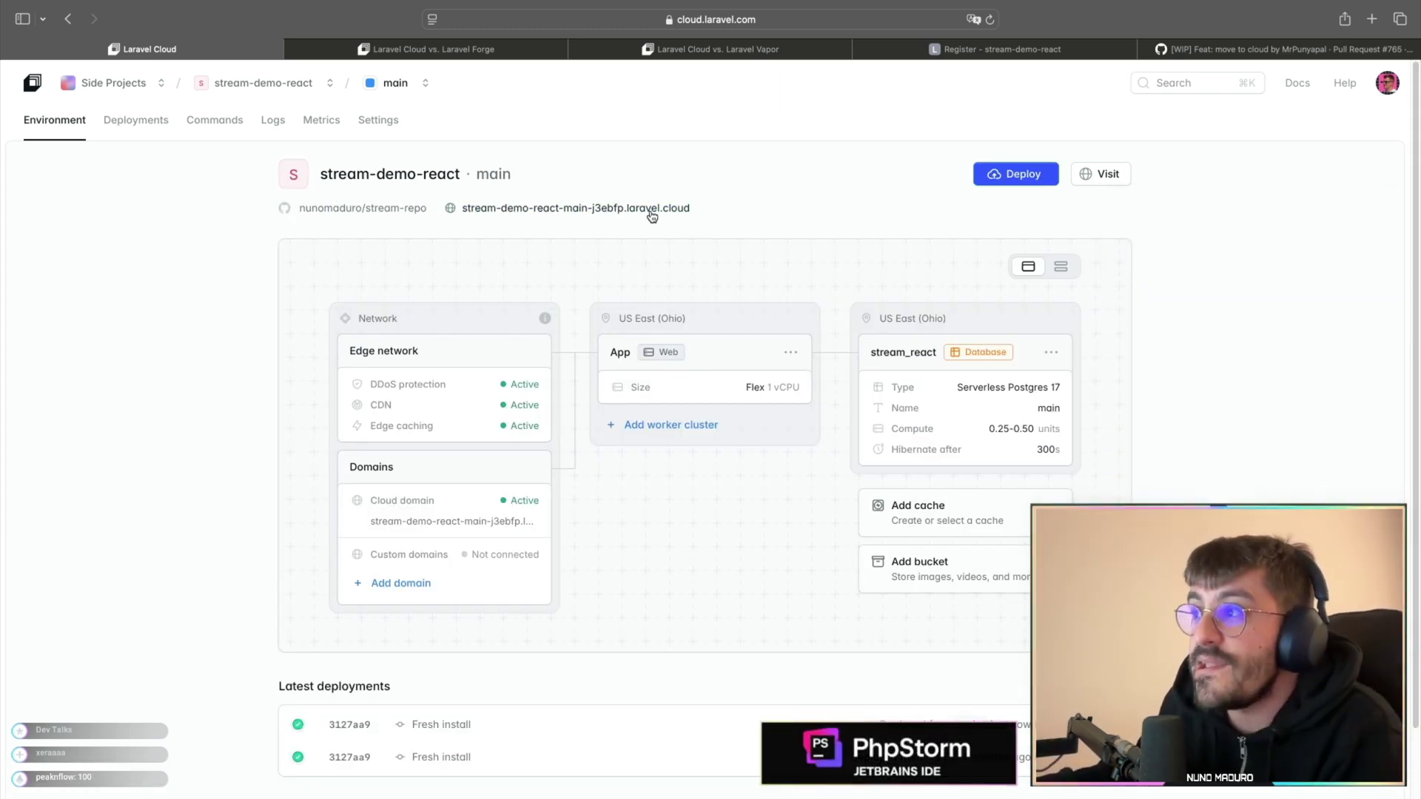
pyautogui.click(651, 214)
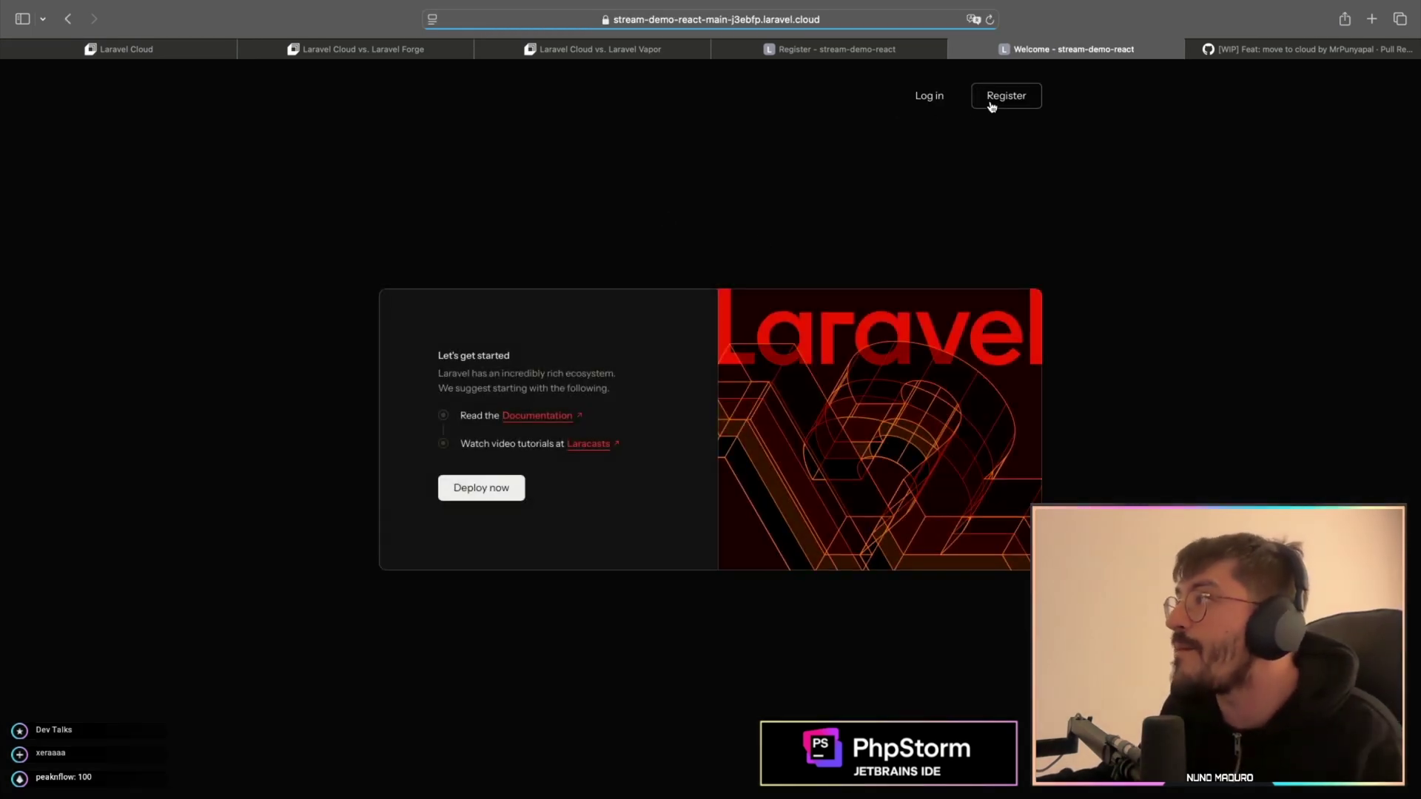
# - Register with the user's name, e-mail and a generated strong password, then return to Laravel Cloud
pyautogui.click(992, 106)
pyautogui.write('Nu')
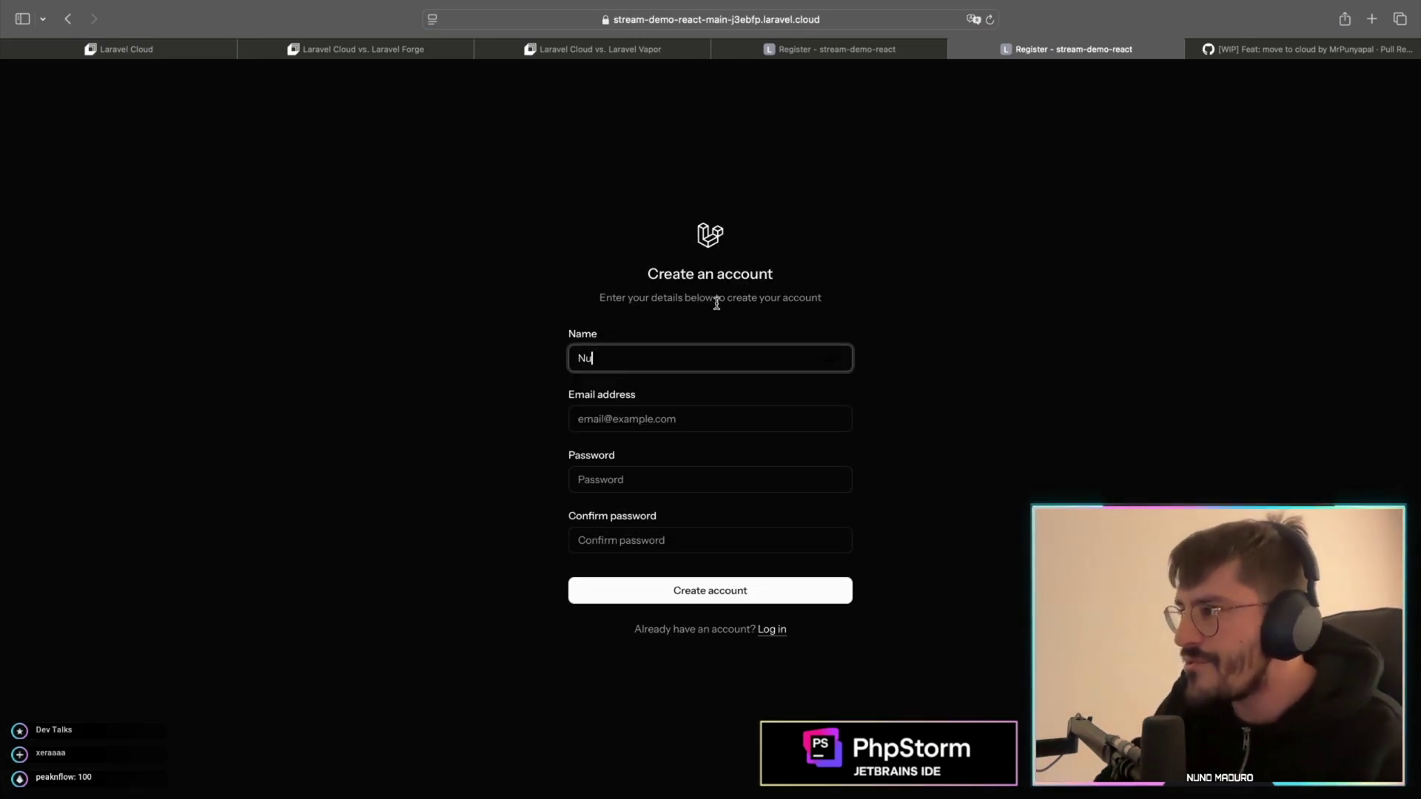
pyautogui.write('no Maduro')
pyautogui.press('Tab')
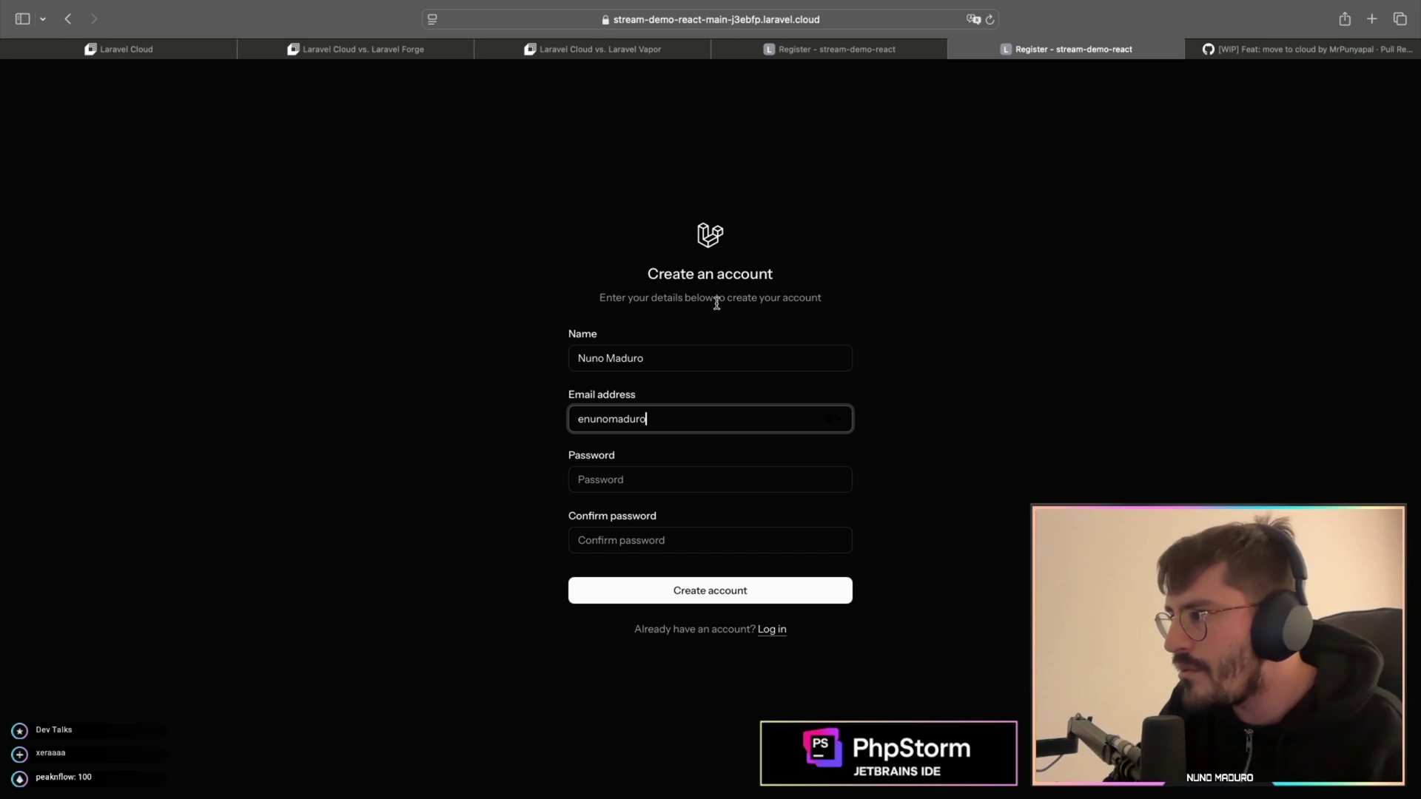
pyautogui.press('Tab')
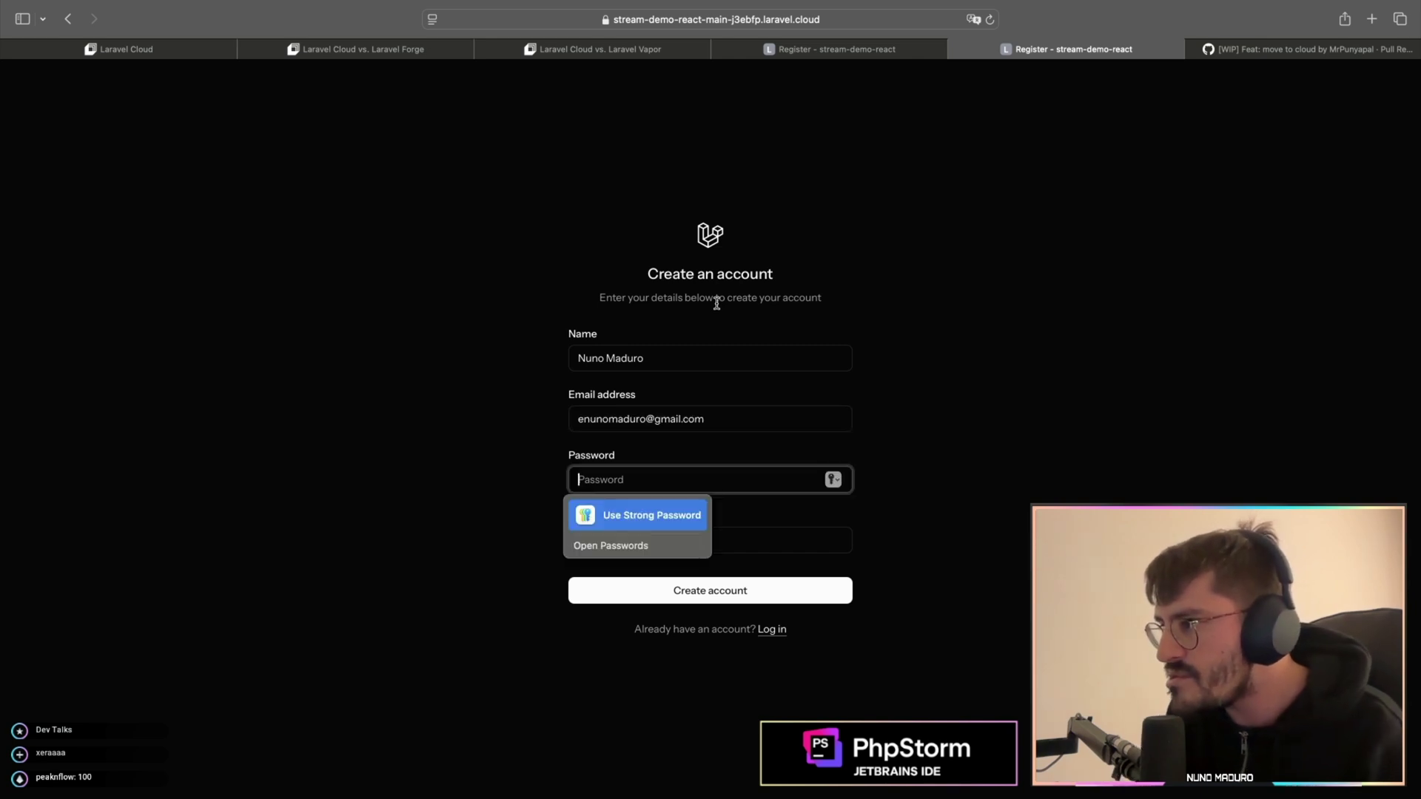
pyautogui.press('Return')
pyautogui.press('Tab')
pyautogui.click(704, 589)
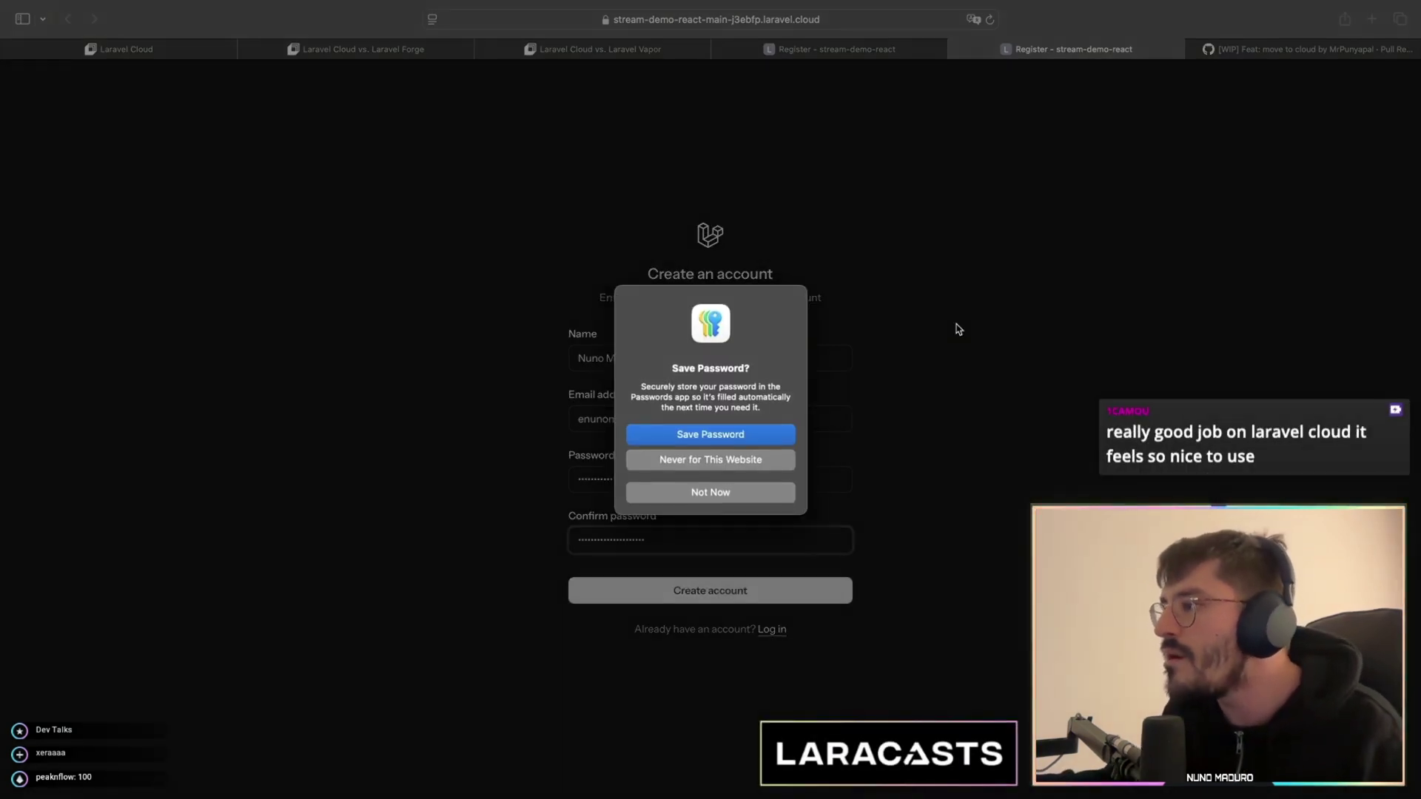
pyautogui.press('Escape')
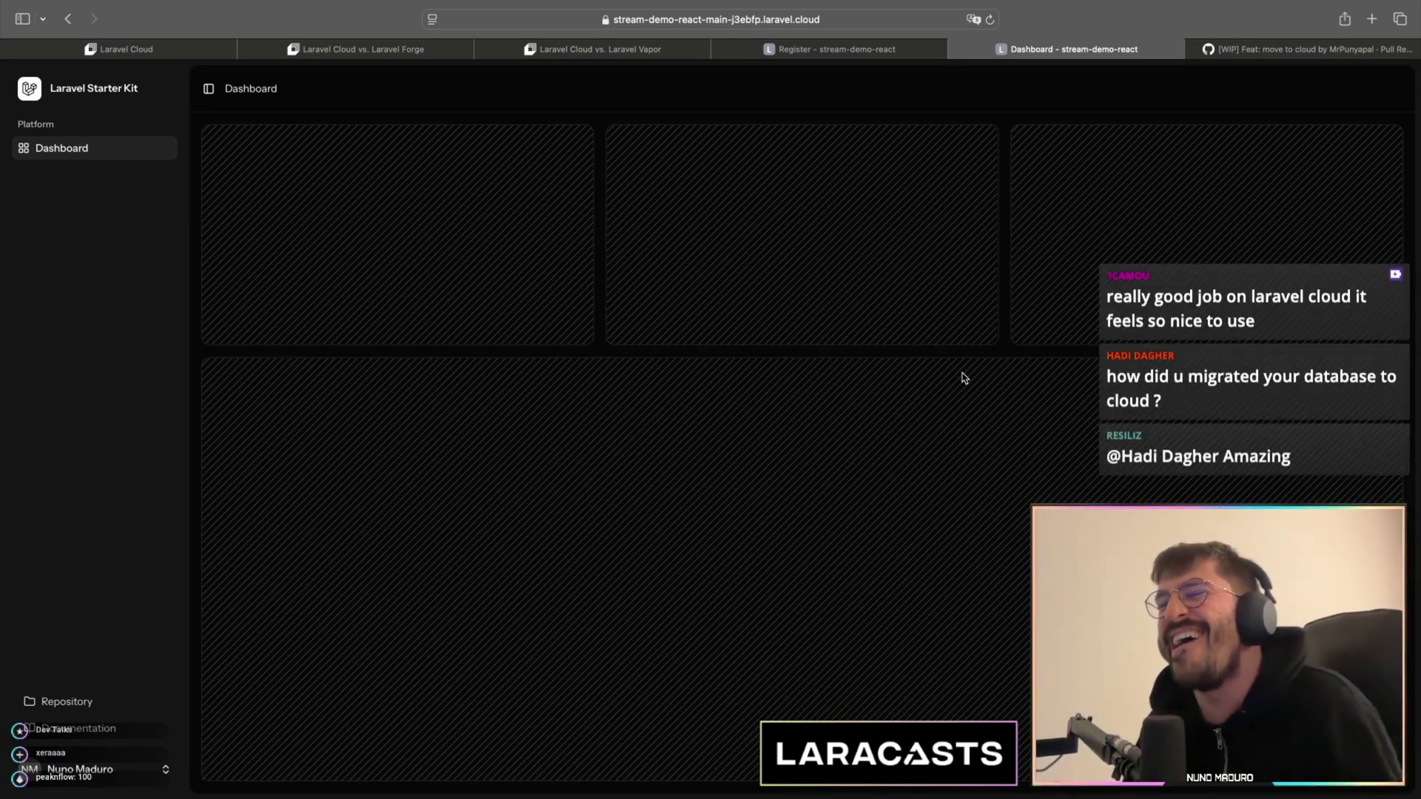
pyautogui.press('super+1')
# - Inspect deployment 3127aa9's deploy output showing the users, cache and jobs table migrations
pyautogui.click(477, 652)
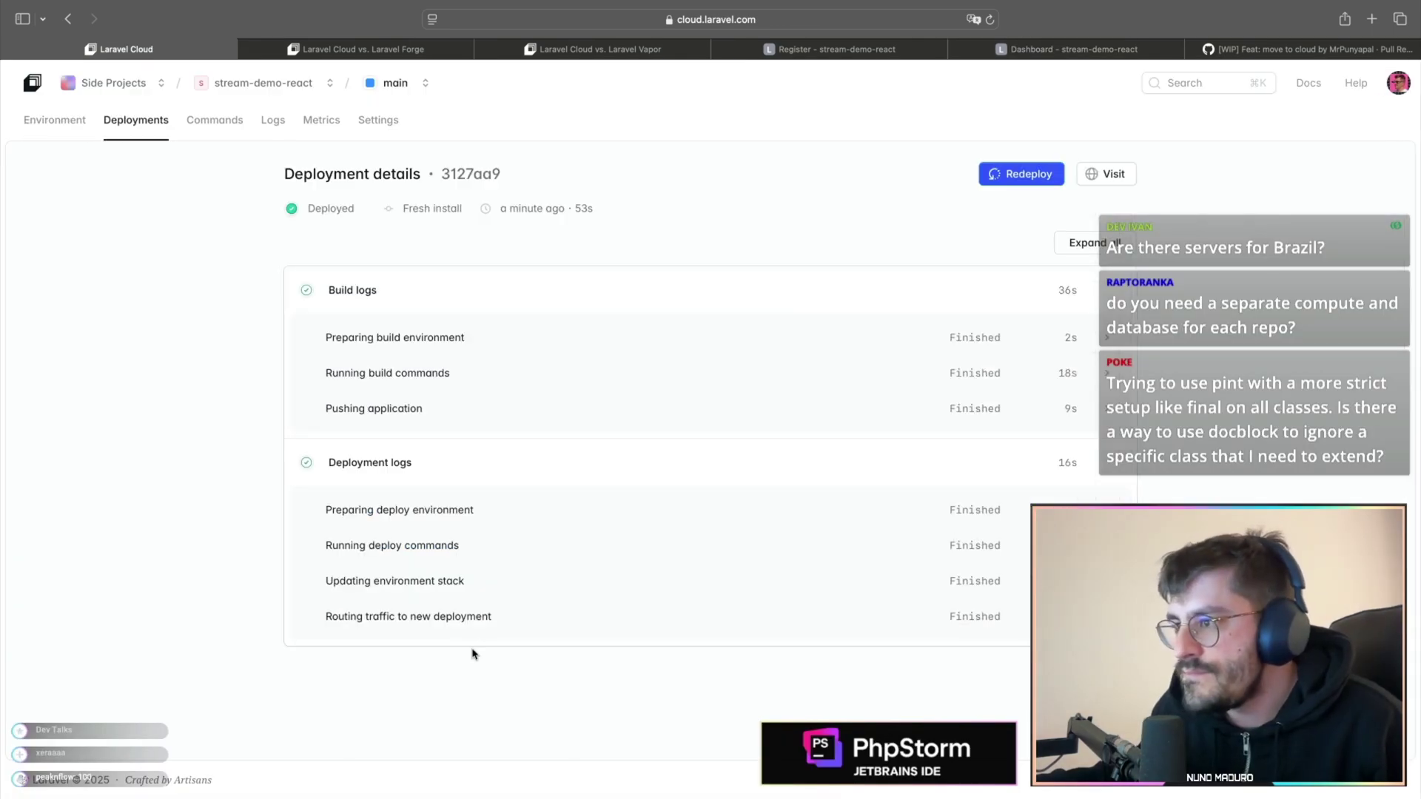
pyautogui.click(498, 552)
pyautogui.scroll(-5, 498, 552)
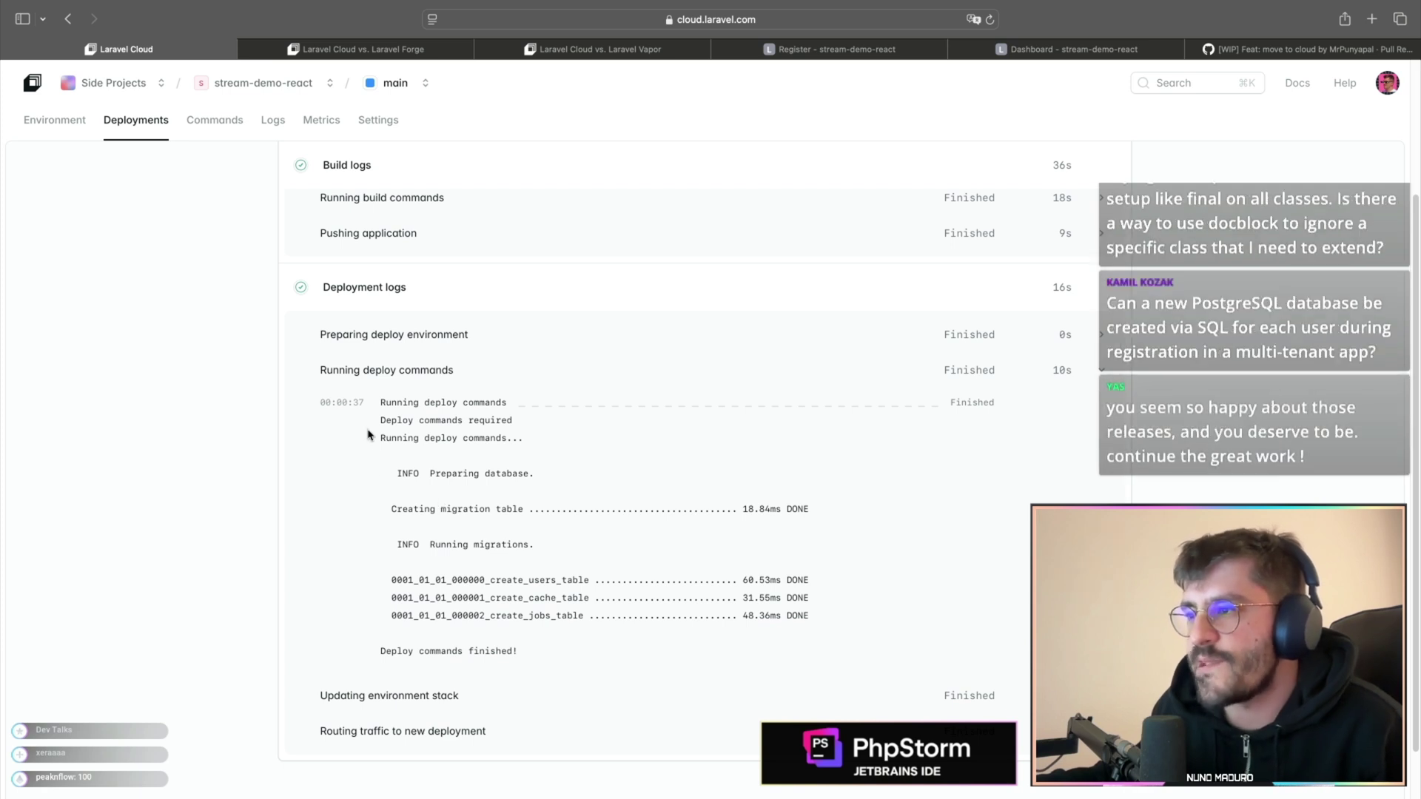
pyautogui.moveTo(320, 417); pyautogui.dragTo(831, 622)
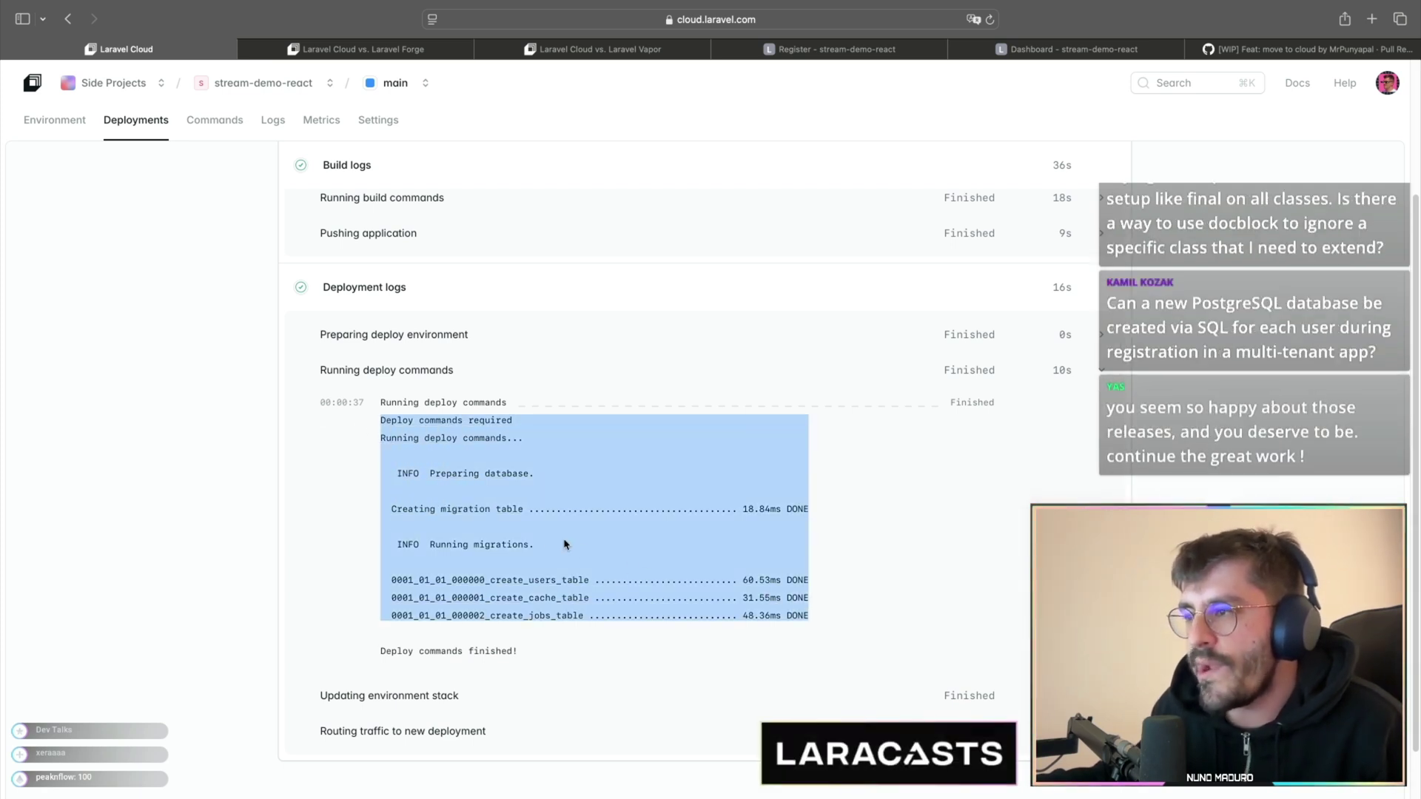
pyautogui.click(550, 541)
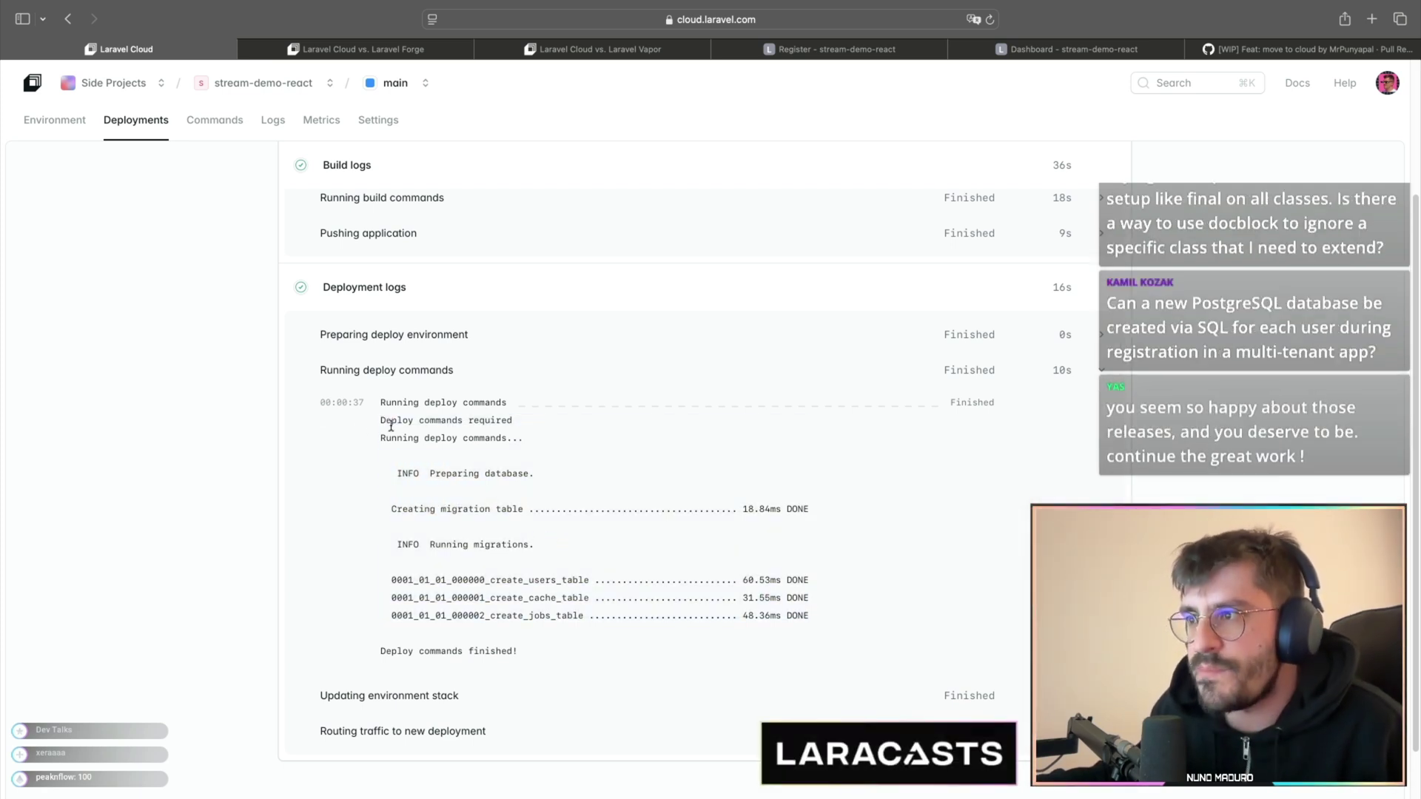
pyautogui.moveTo(382, 420); pyautogui.dragTo(850, 614)
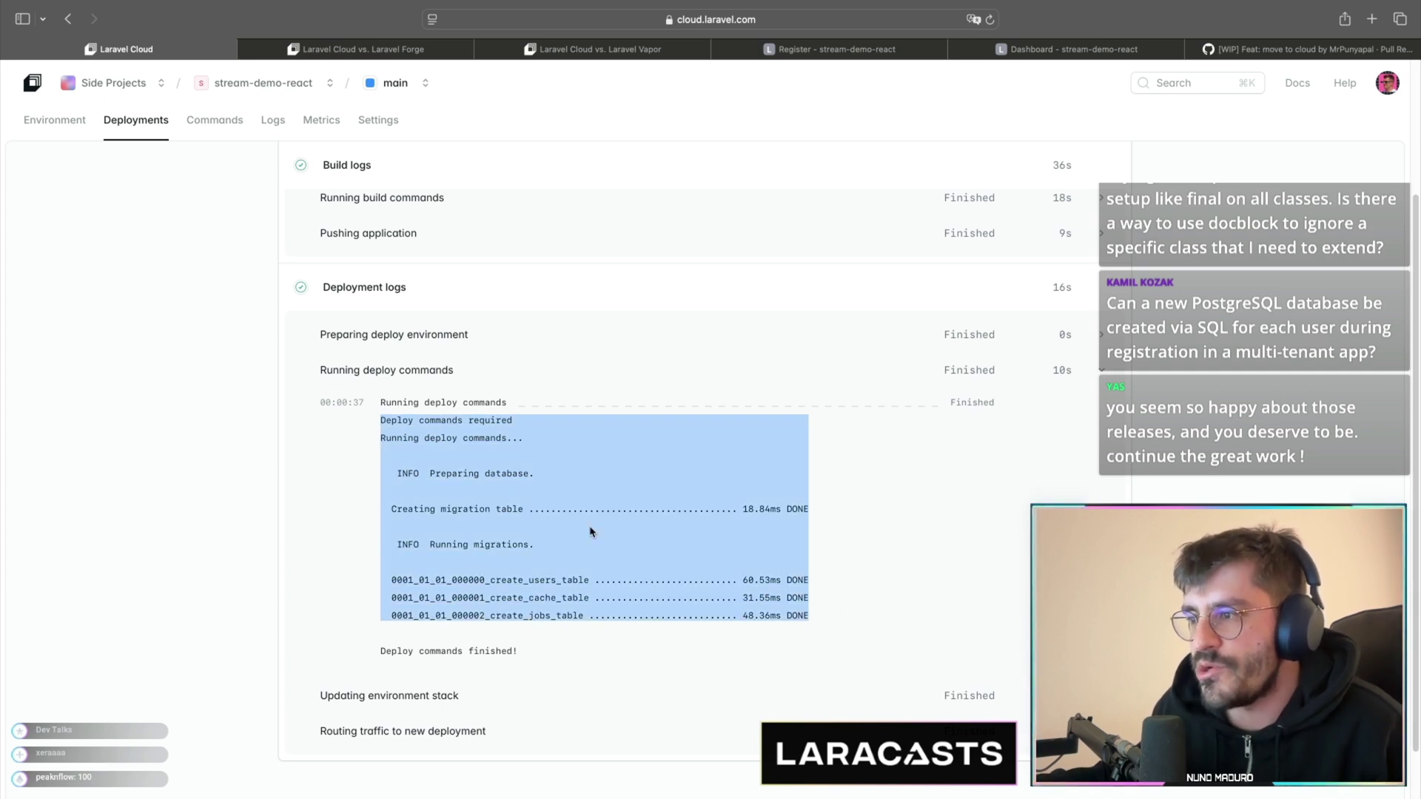
pyautogui.scroll(3, 488, 594)
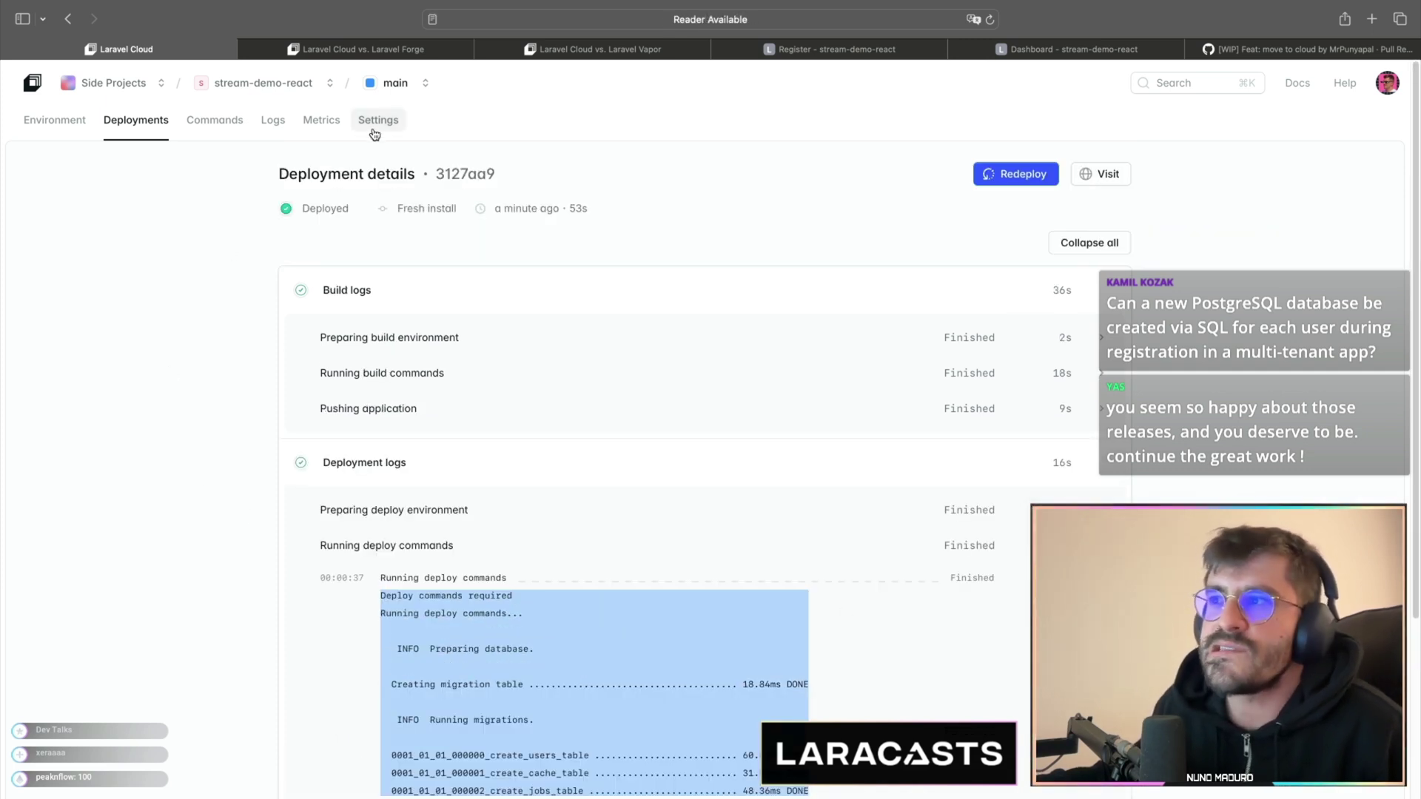
pyautogui.click(374, 132)
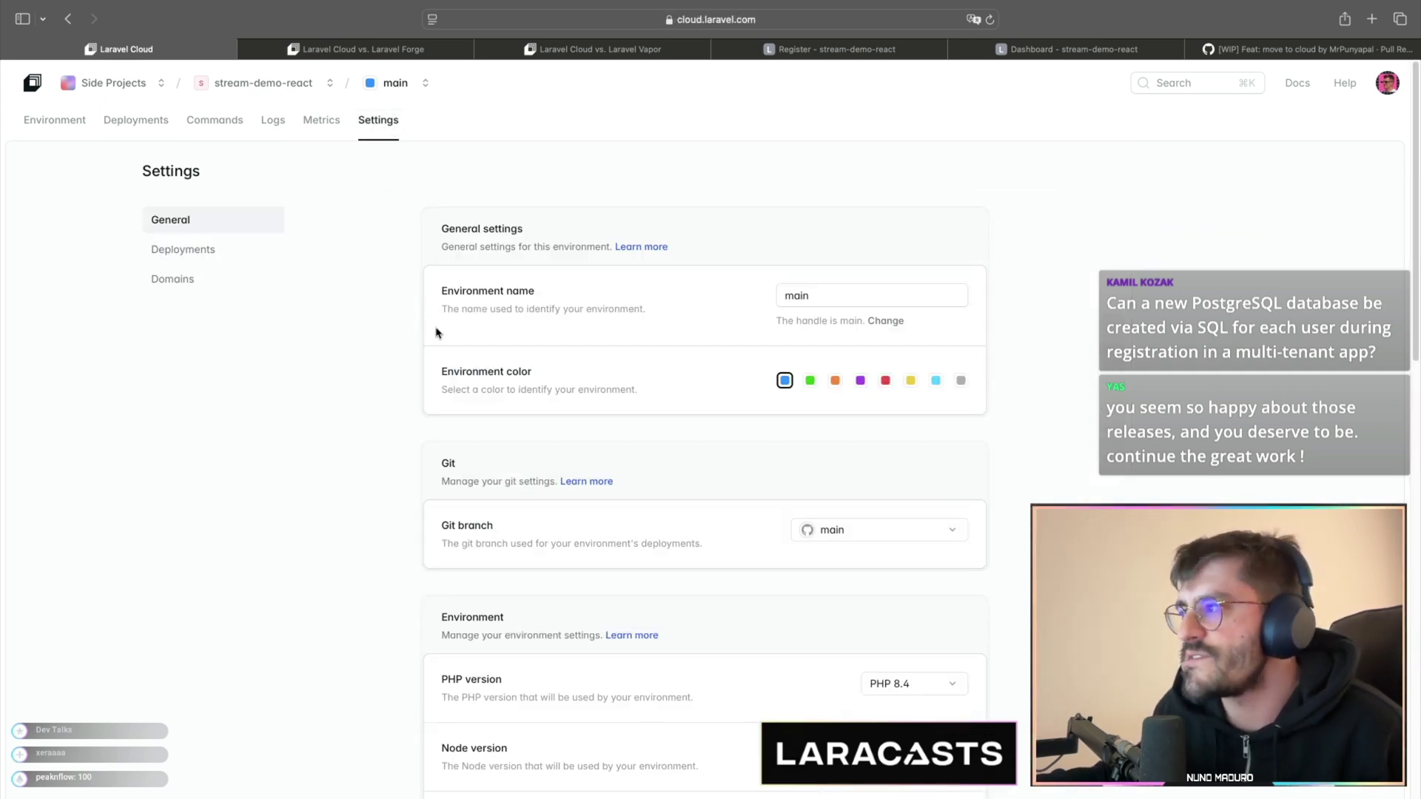
# - Review the deployment settings: build commands including npm run build, deploy command php artisan migrate --force
pyautogui.scroll(-10, 426, 356)
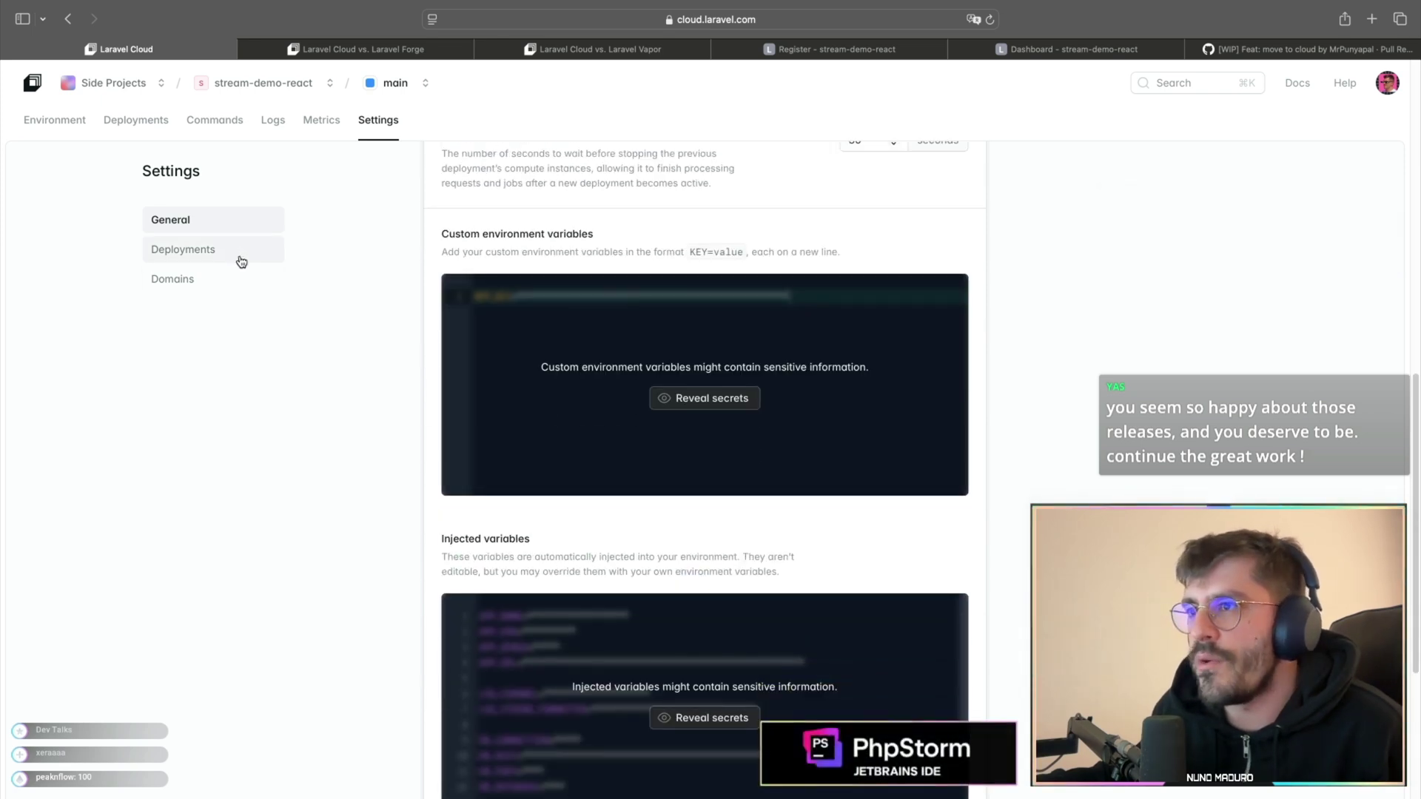
pyautogui.click(238, 260)
pyautogui.scroll(-3, 396, 355)
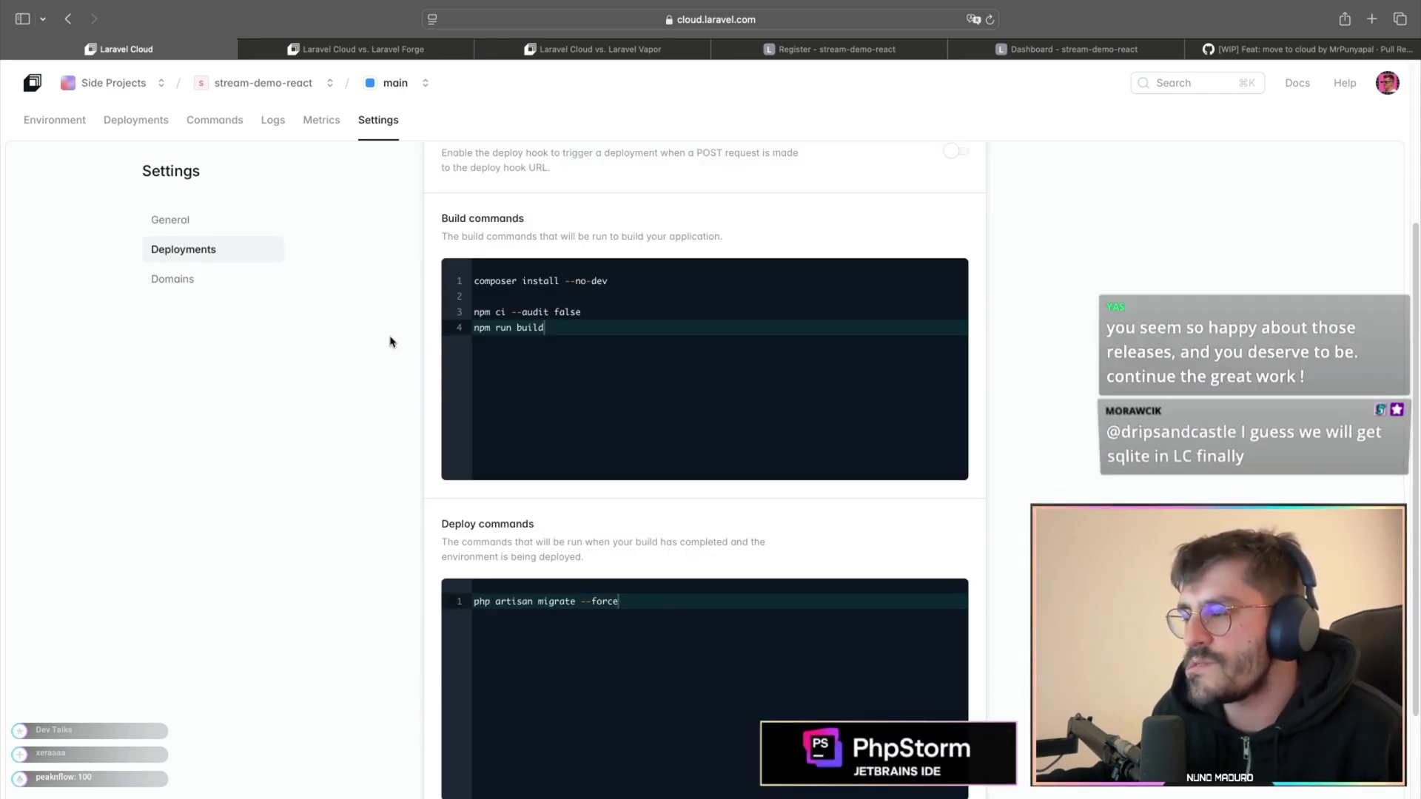
pyautogui.moveTo(581, 330); pyautogui.dragTo(436, 282)
pyautogui.scroll(-1, 517, 332)
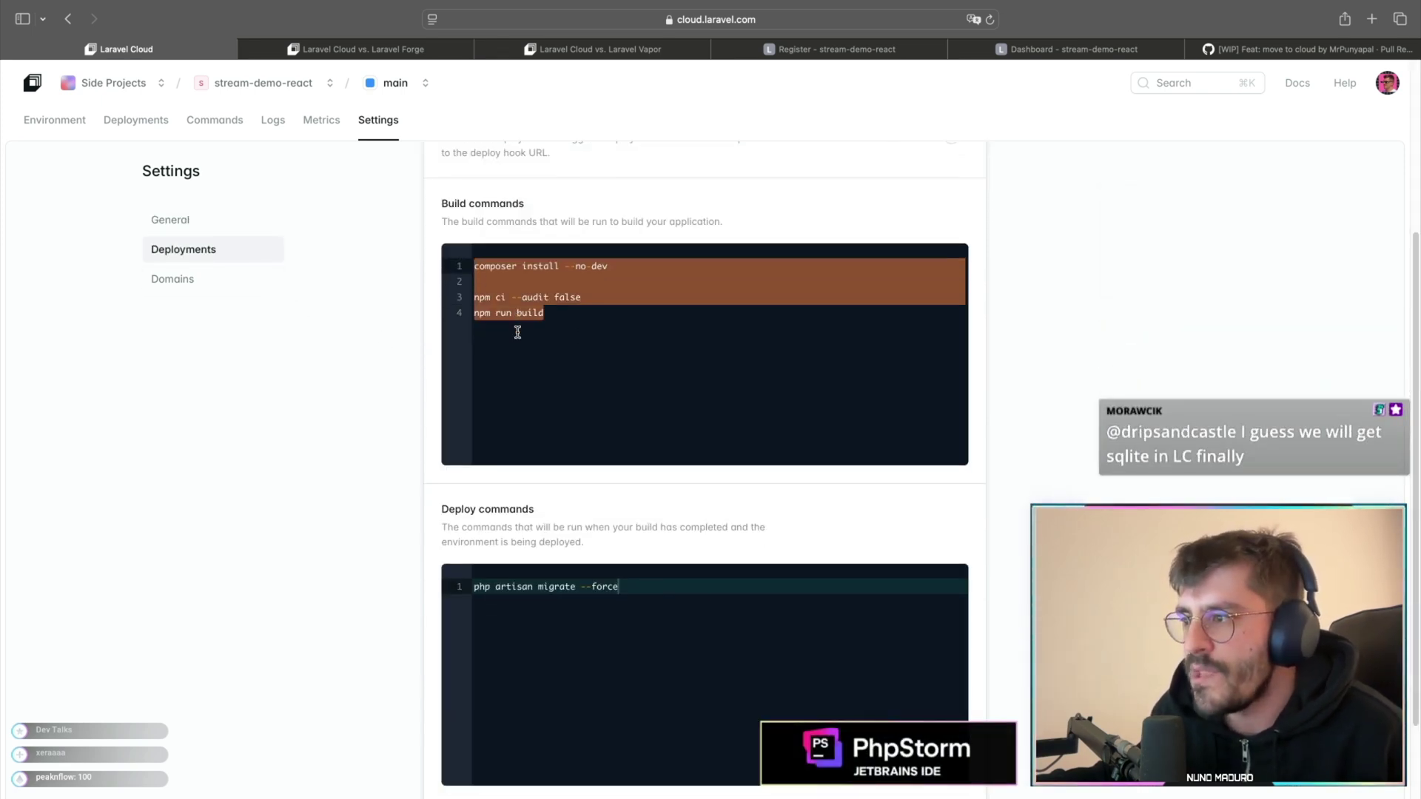
pyautogui.moveTo(599, 369); pyautogui.dragTo(597, 266)
pyautogui.moveTo(574, 313); pyautogui.dragTo(475, 313)
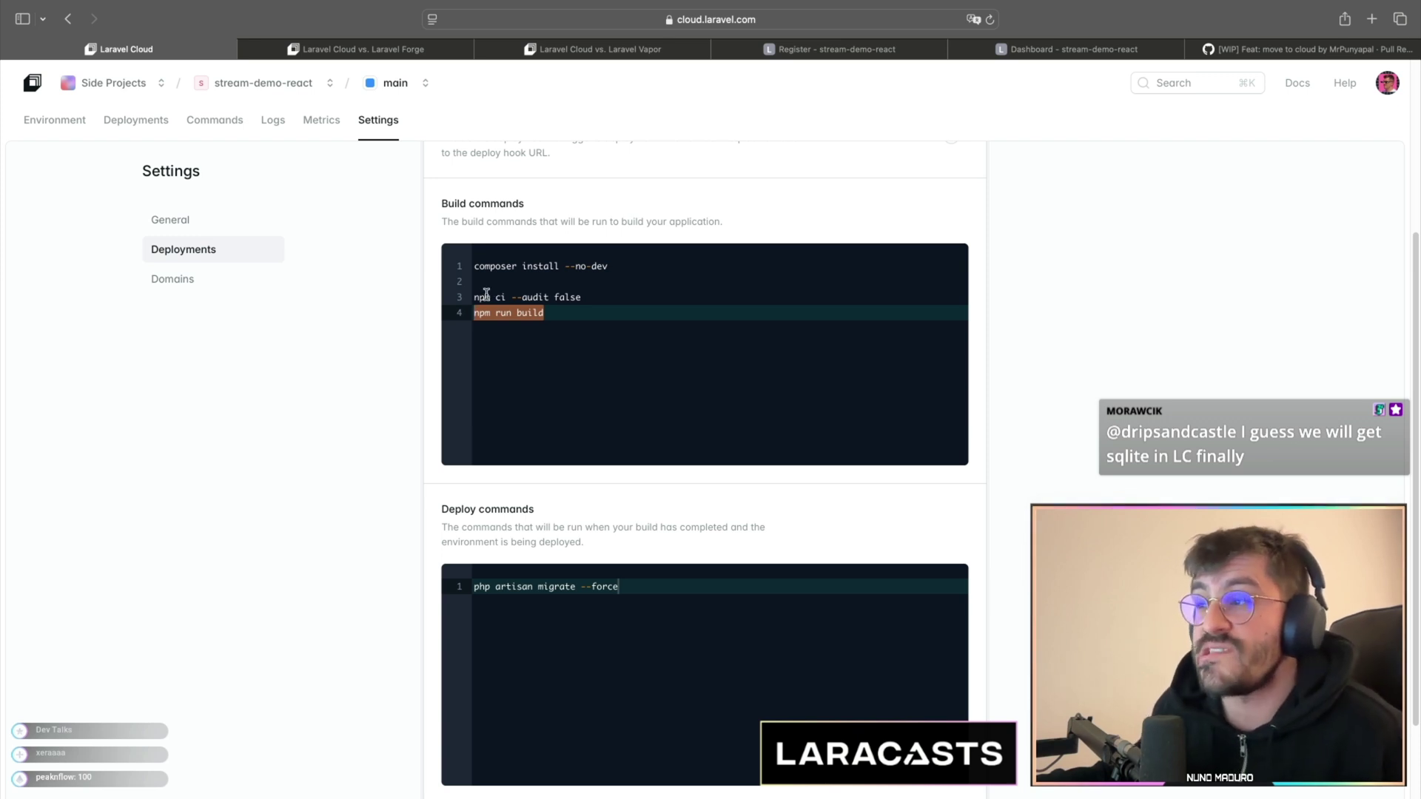
pyautogui.moveTo(574, 310); pyautogui.dragTo(425, 302)
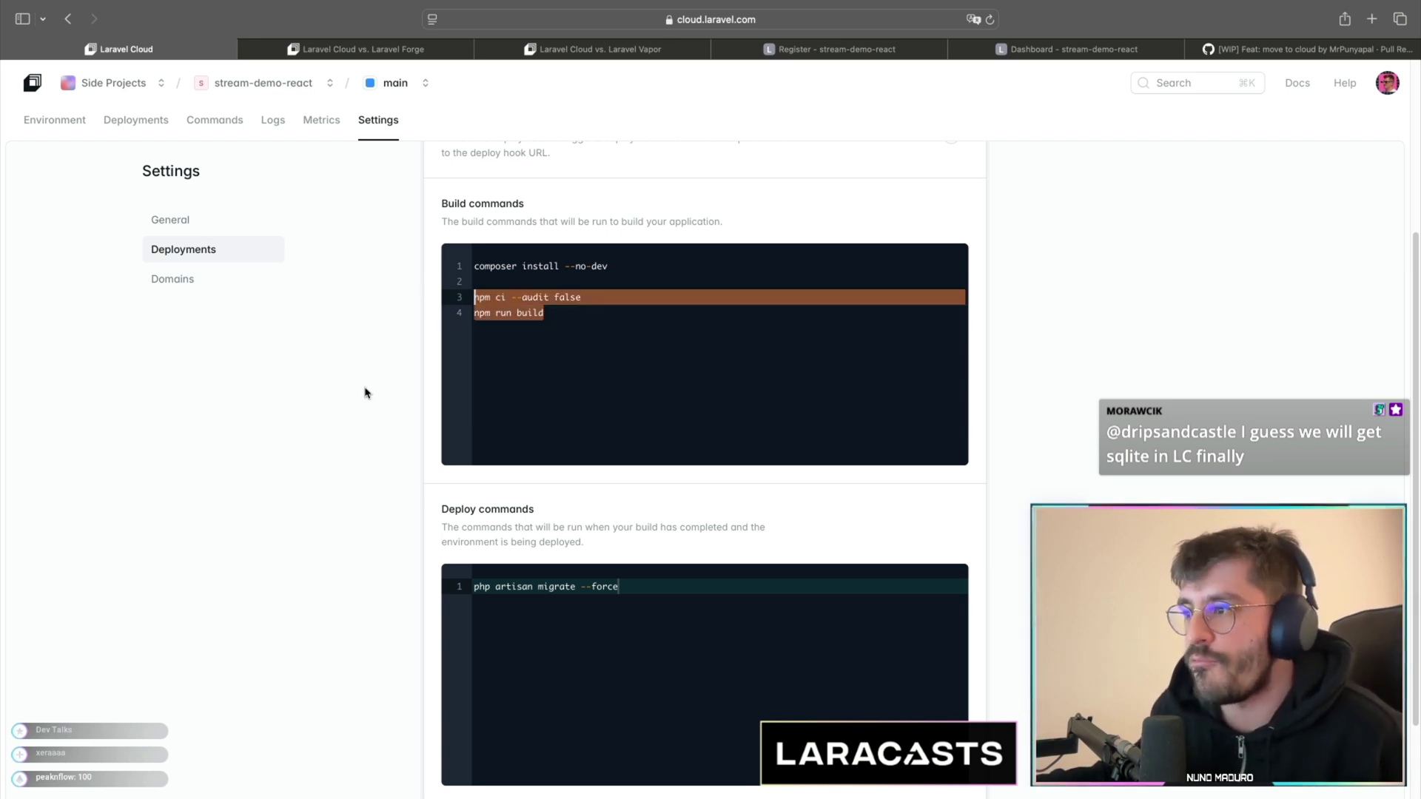
pyautogui.scroll(-2, 370, 407)
pyautogui.moveTo(633, 528); pyautogui.dragTo(459, 500)
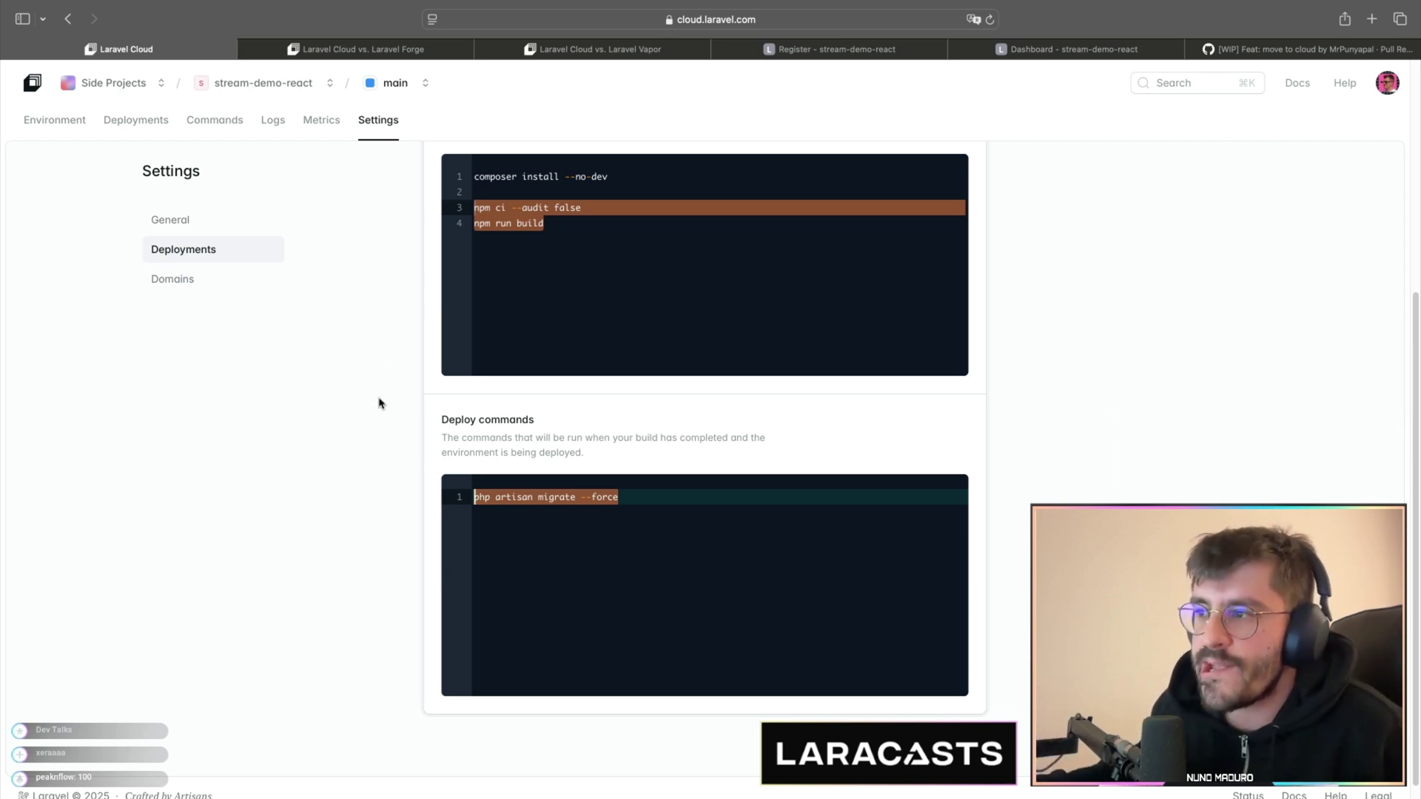
pyautogui.press('Right')
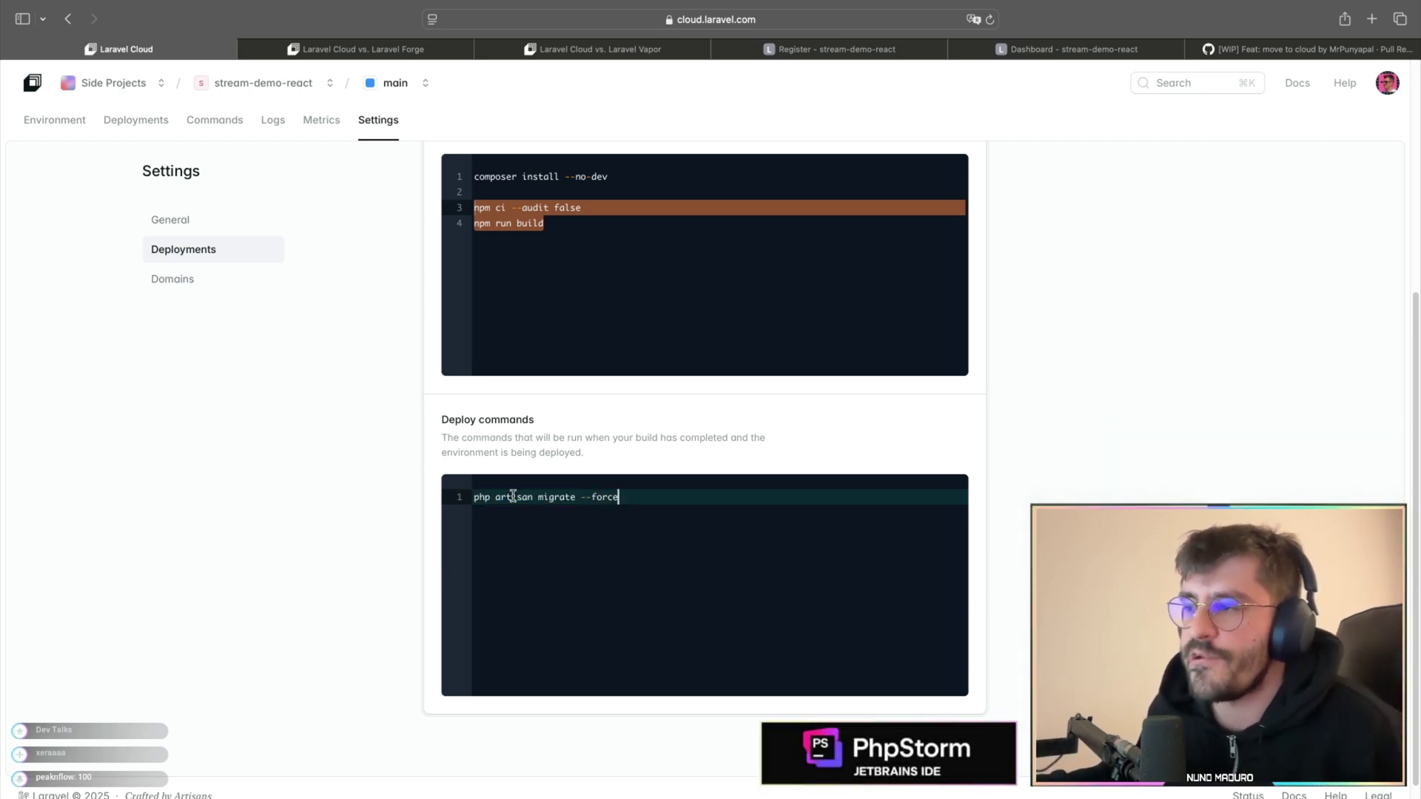
# - Open the organization's Caches and bring up the New cache form
pyautogui.scroll(5, 429, 486)
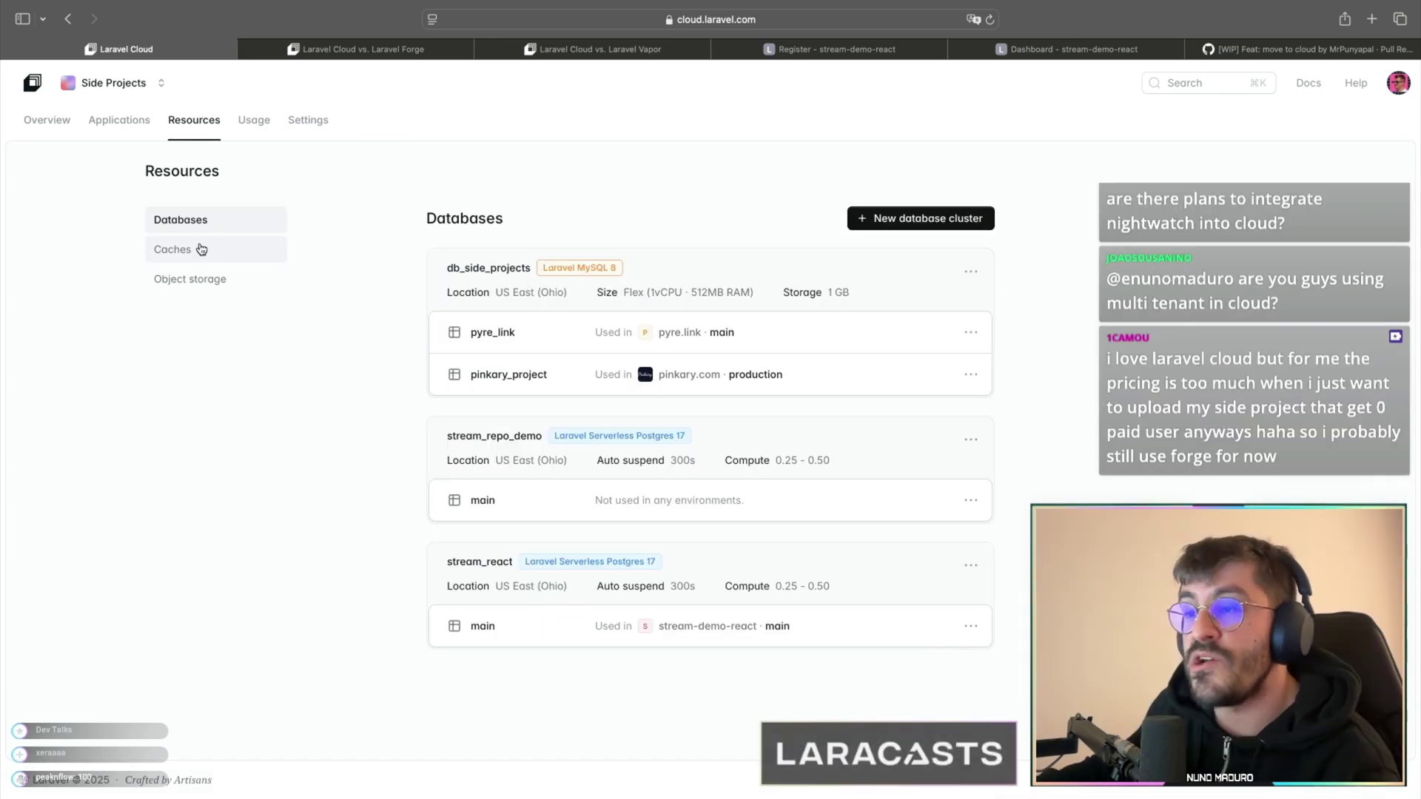
pyautogui.click(200, 248)
pyautogui.click(707, 441)
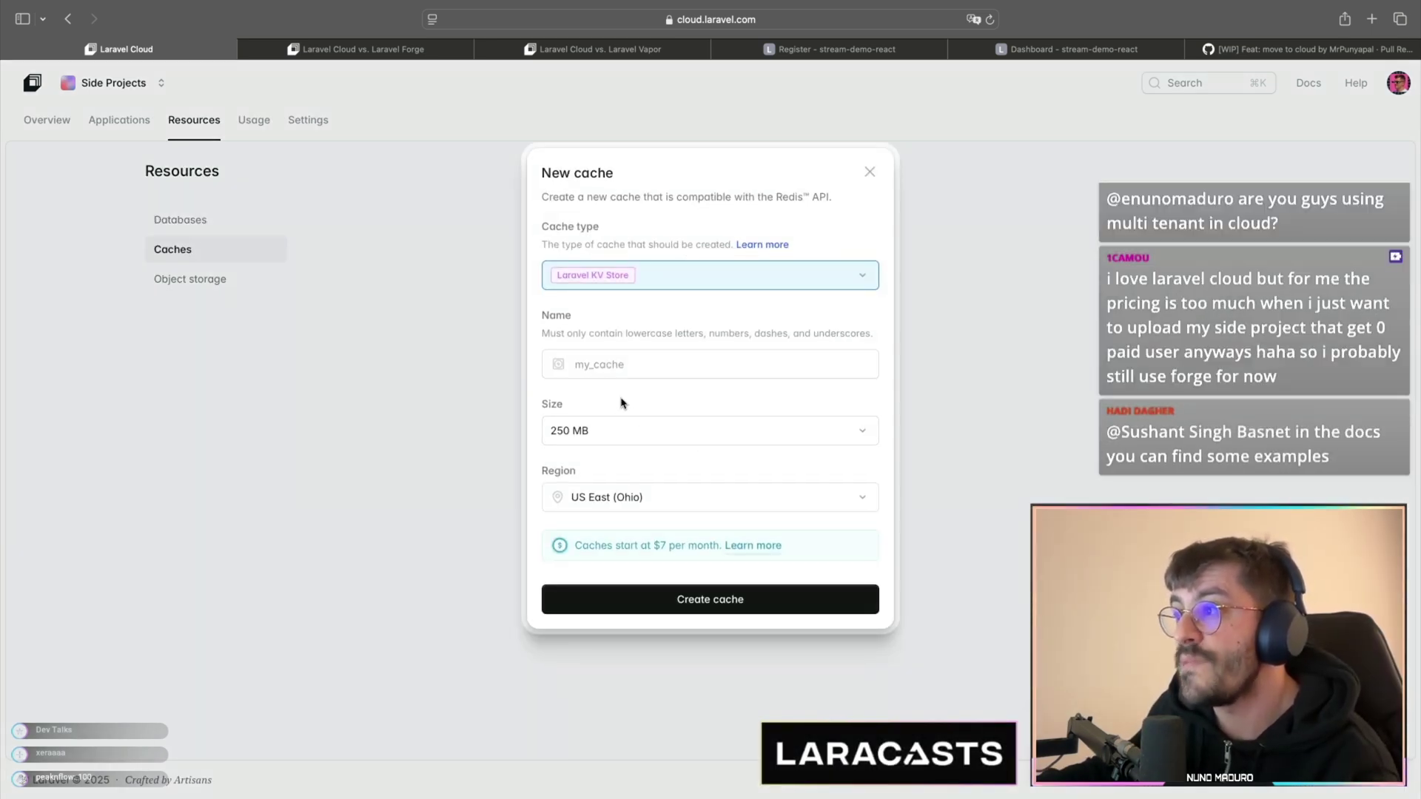
pyautogui.click(644, 276)
pyautogui.click(644, 277)
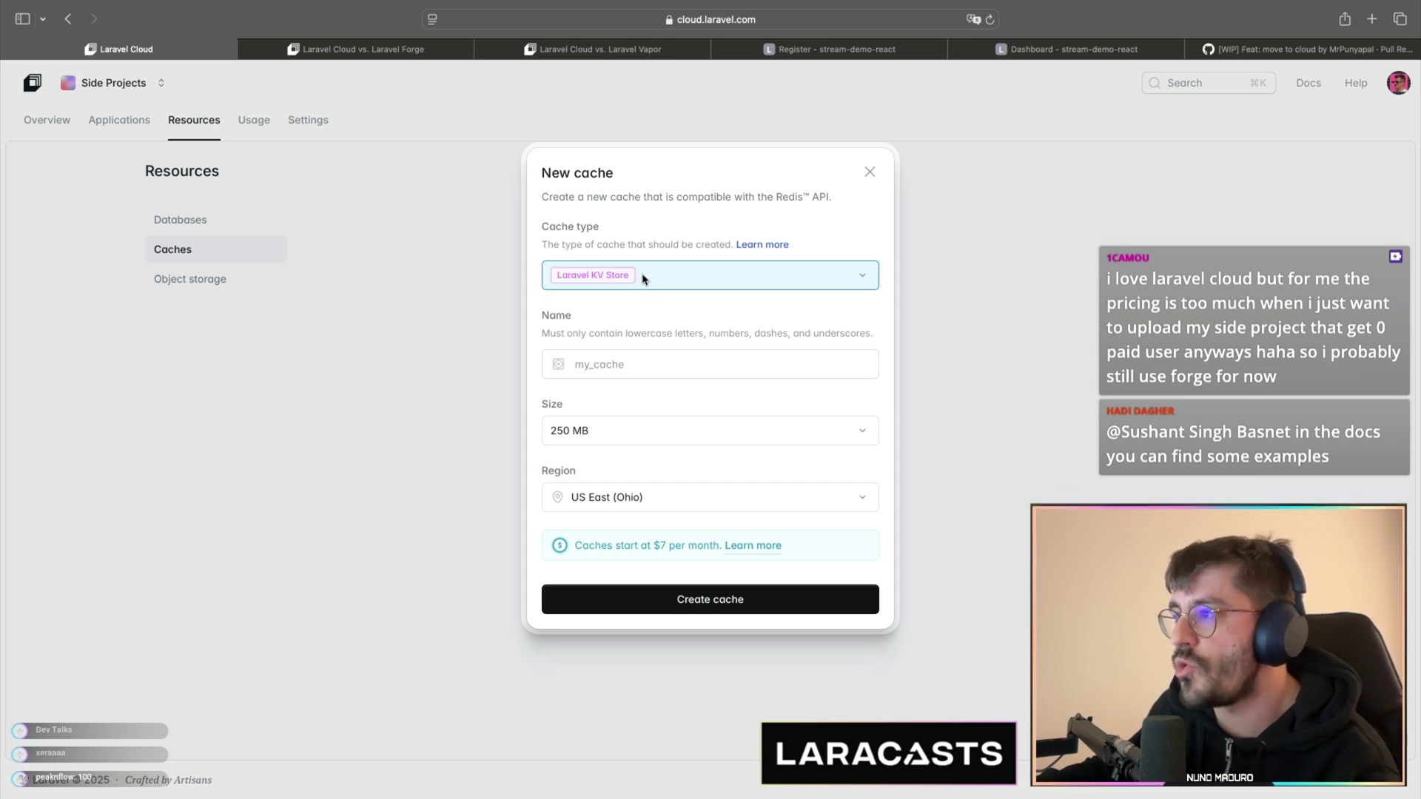
pyautogui.click(644, 278)
pyautogui.click(644, 279)
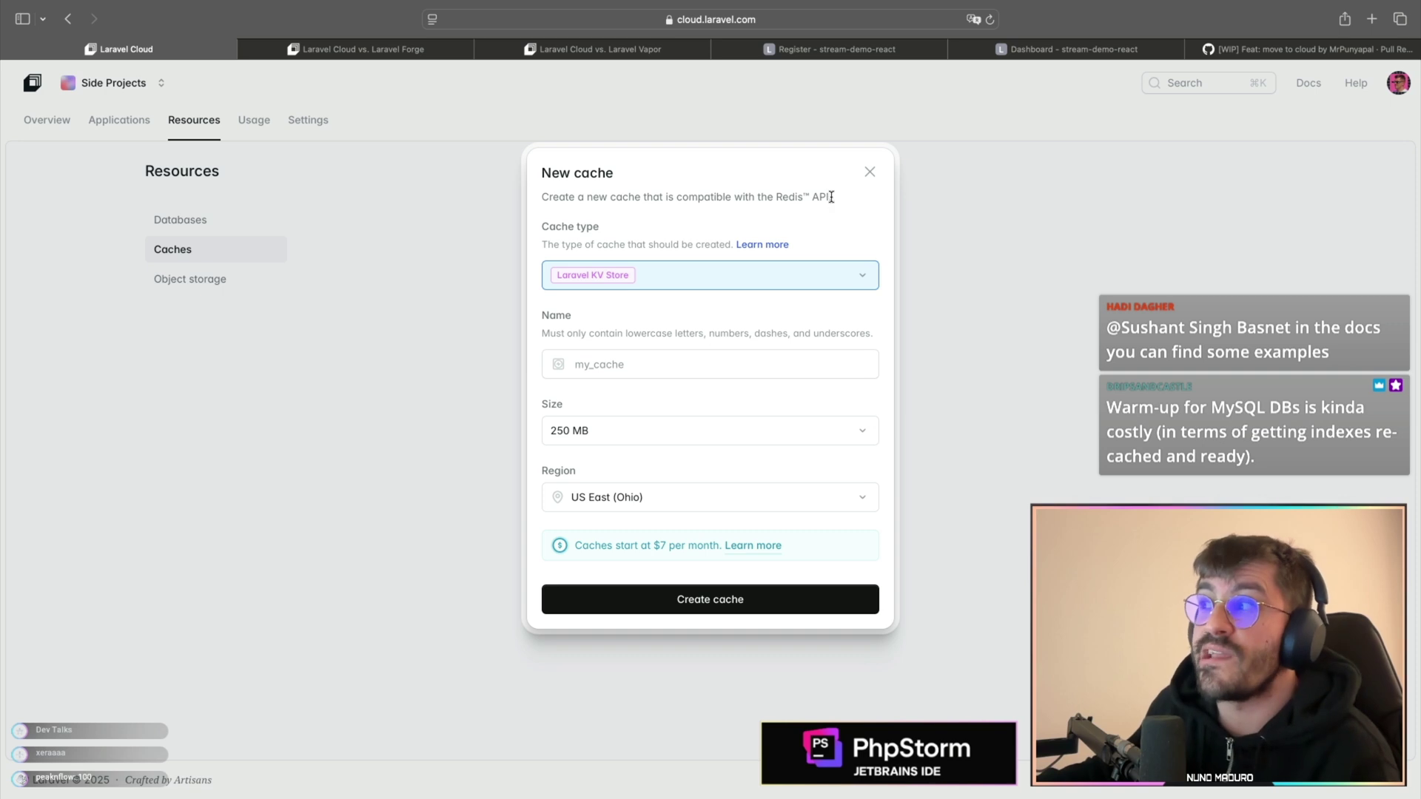
pyautogui.moveTo(777, 197); pyautogui.dragTo(833, 198)
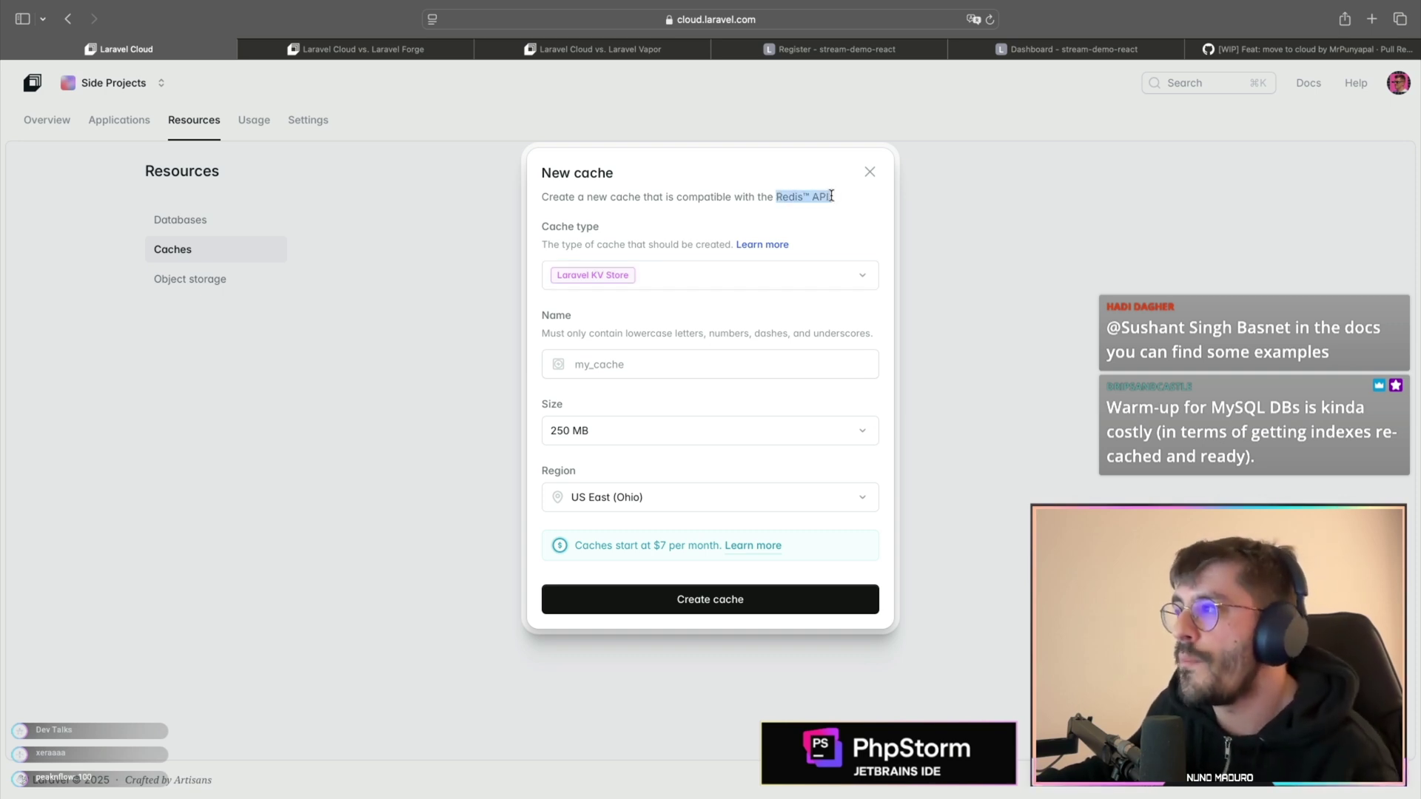
pyautogui.click(642, 430)
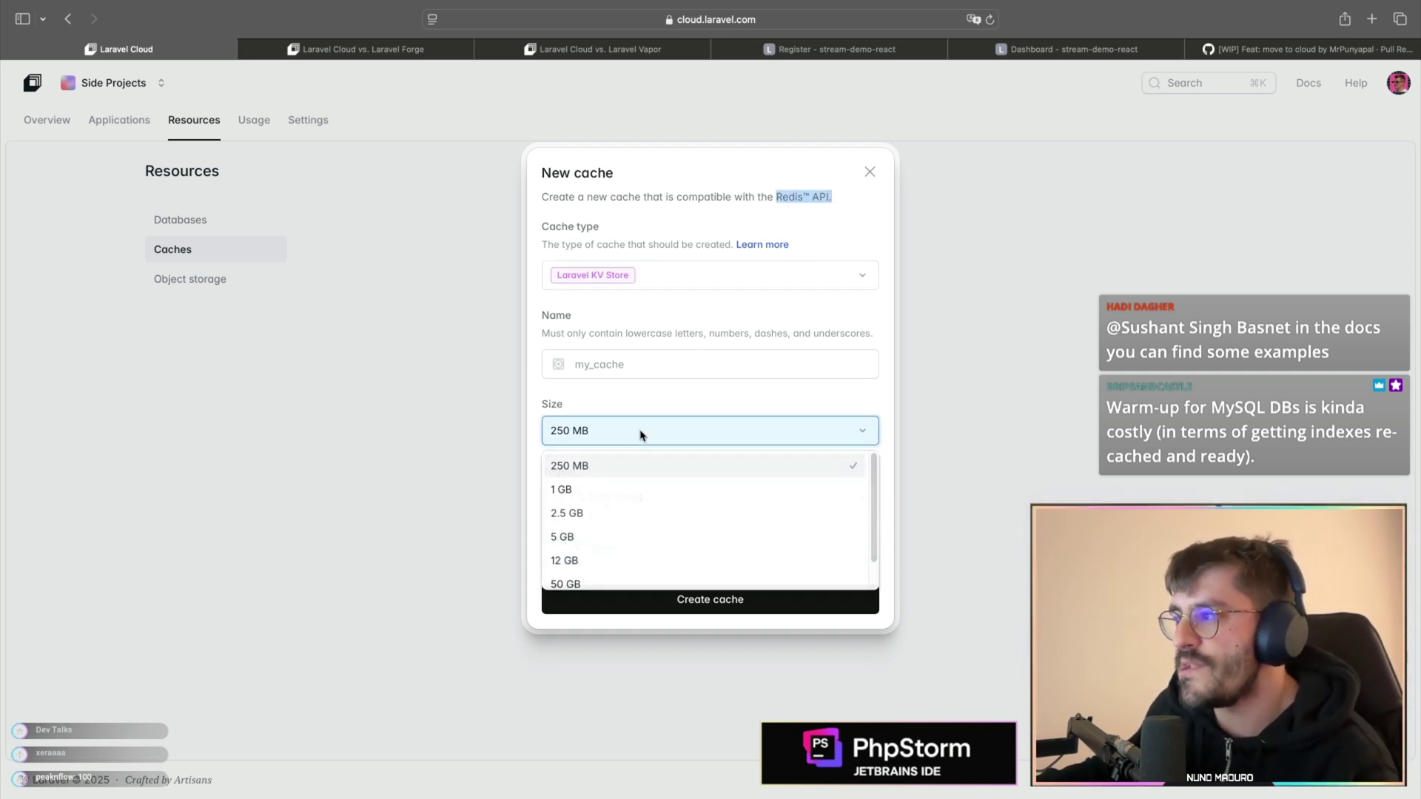
pyautogui.click(638, 463)
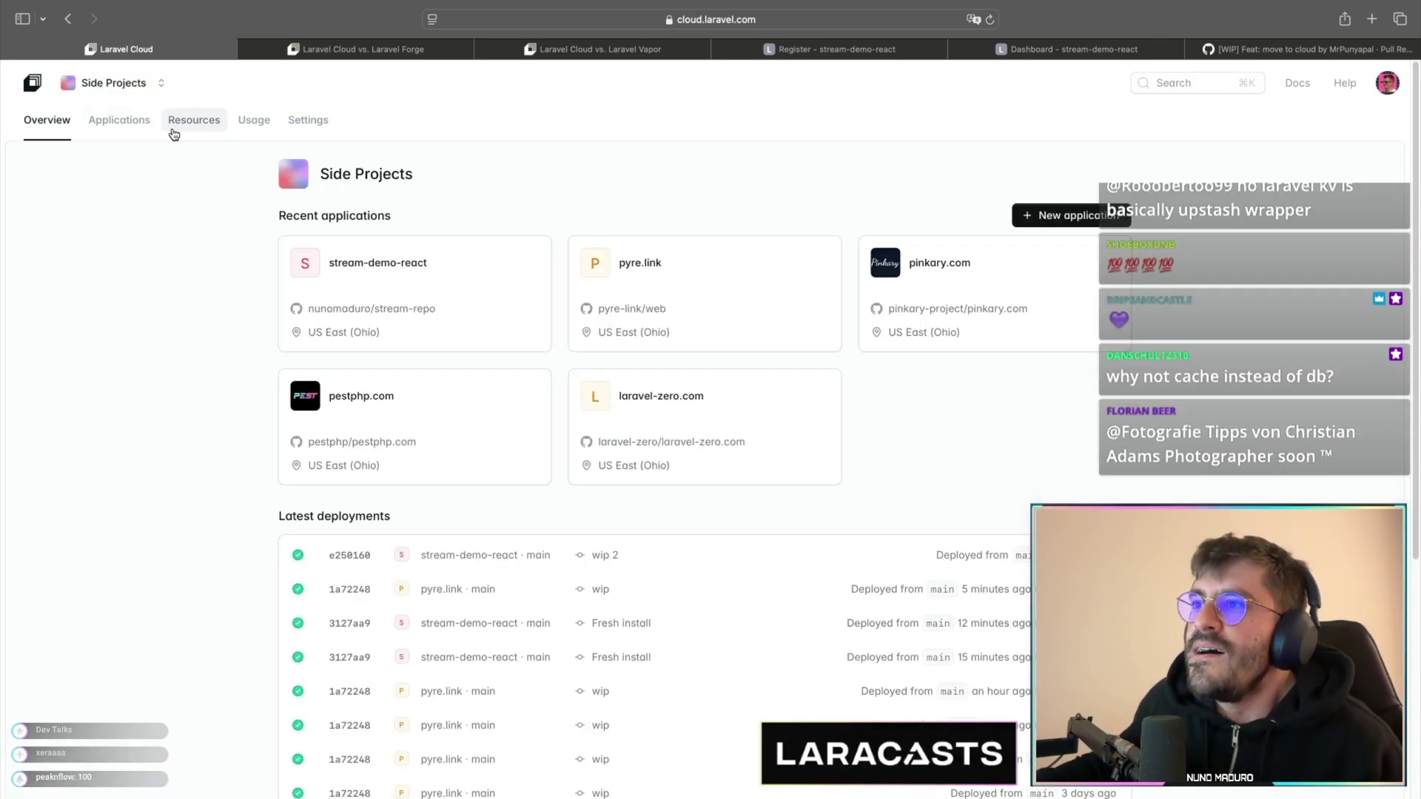
# - Check the organization's databases and empty object storage, then start a new bucket
pyautogui.click(174, 131)
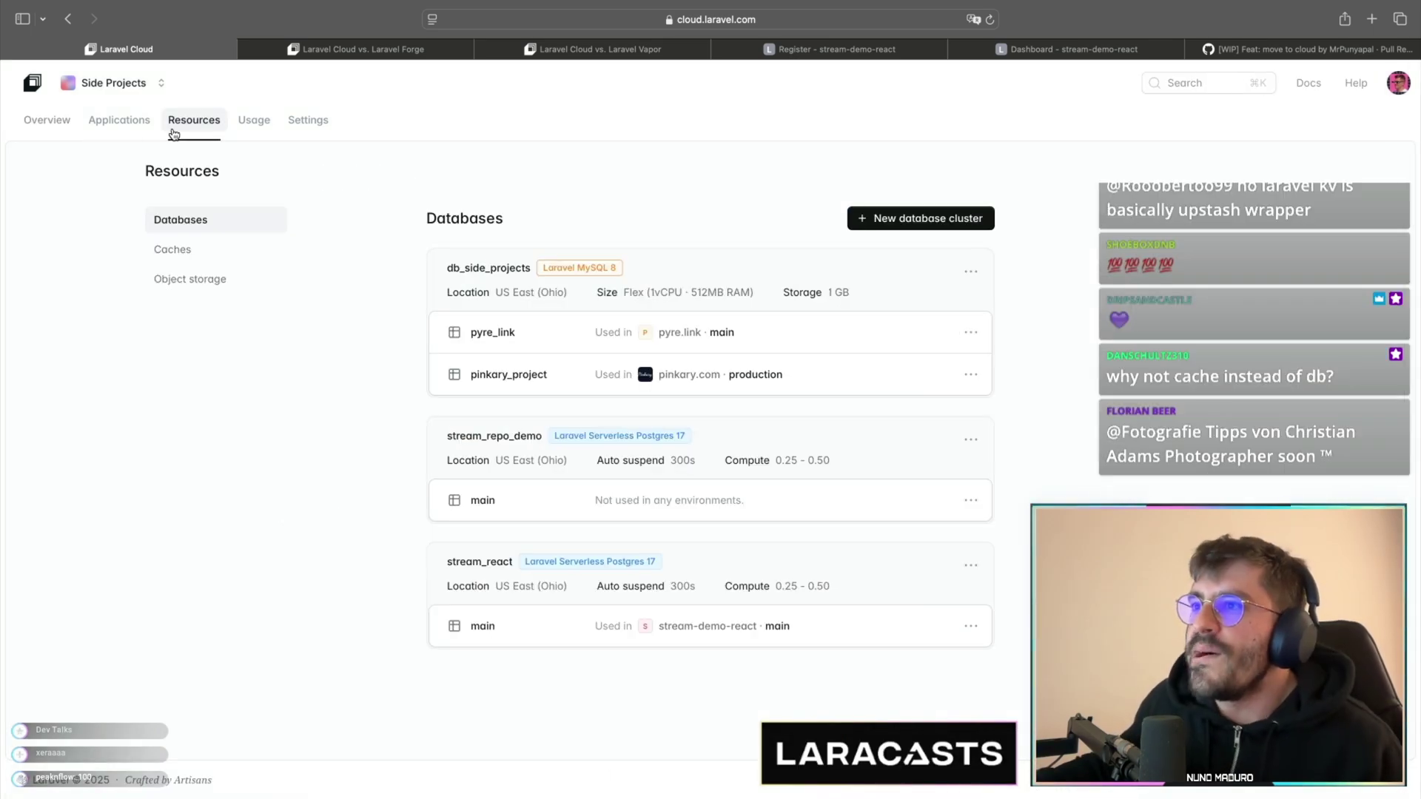
pyautogui.click(191, 279)
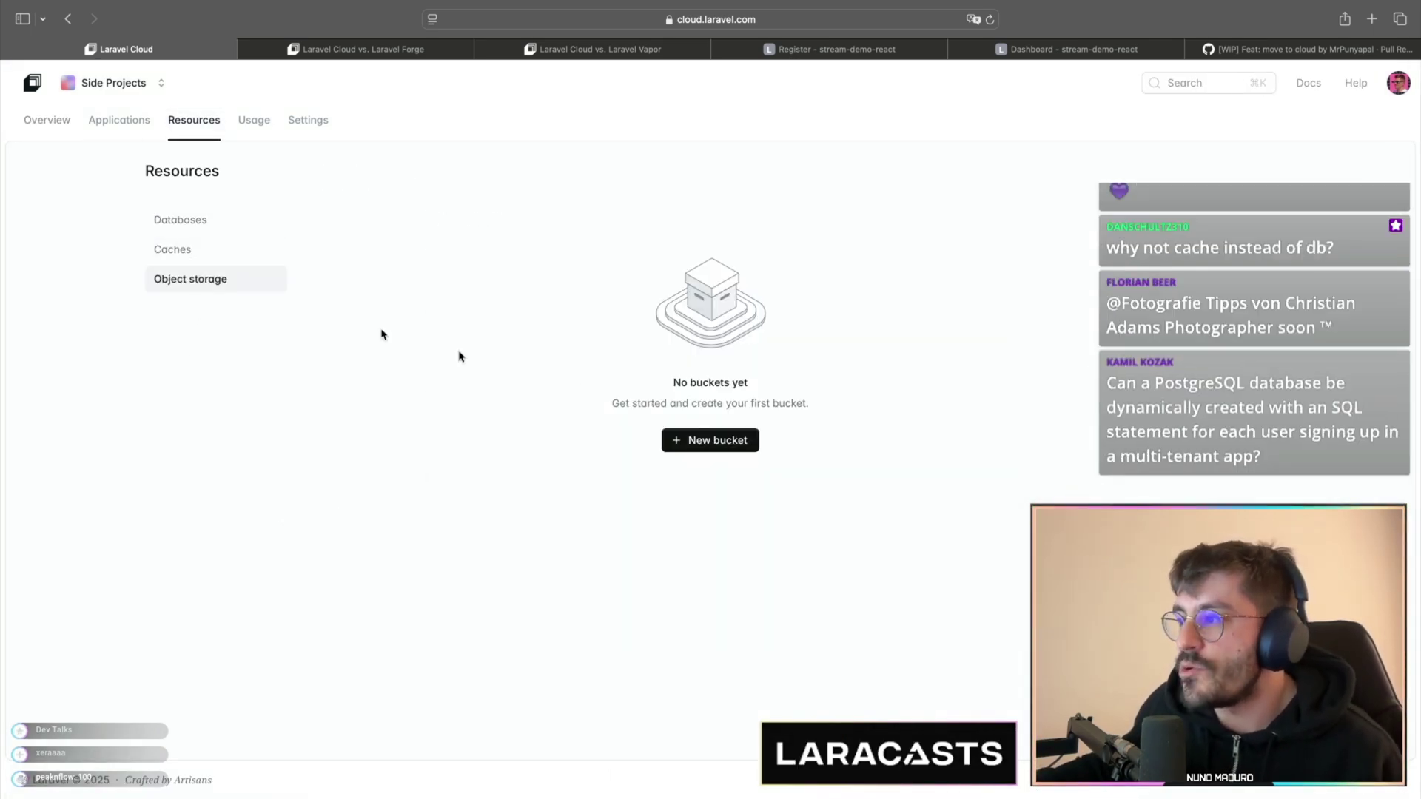
pyautogui.click(710, 440)
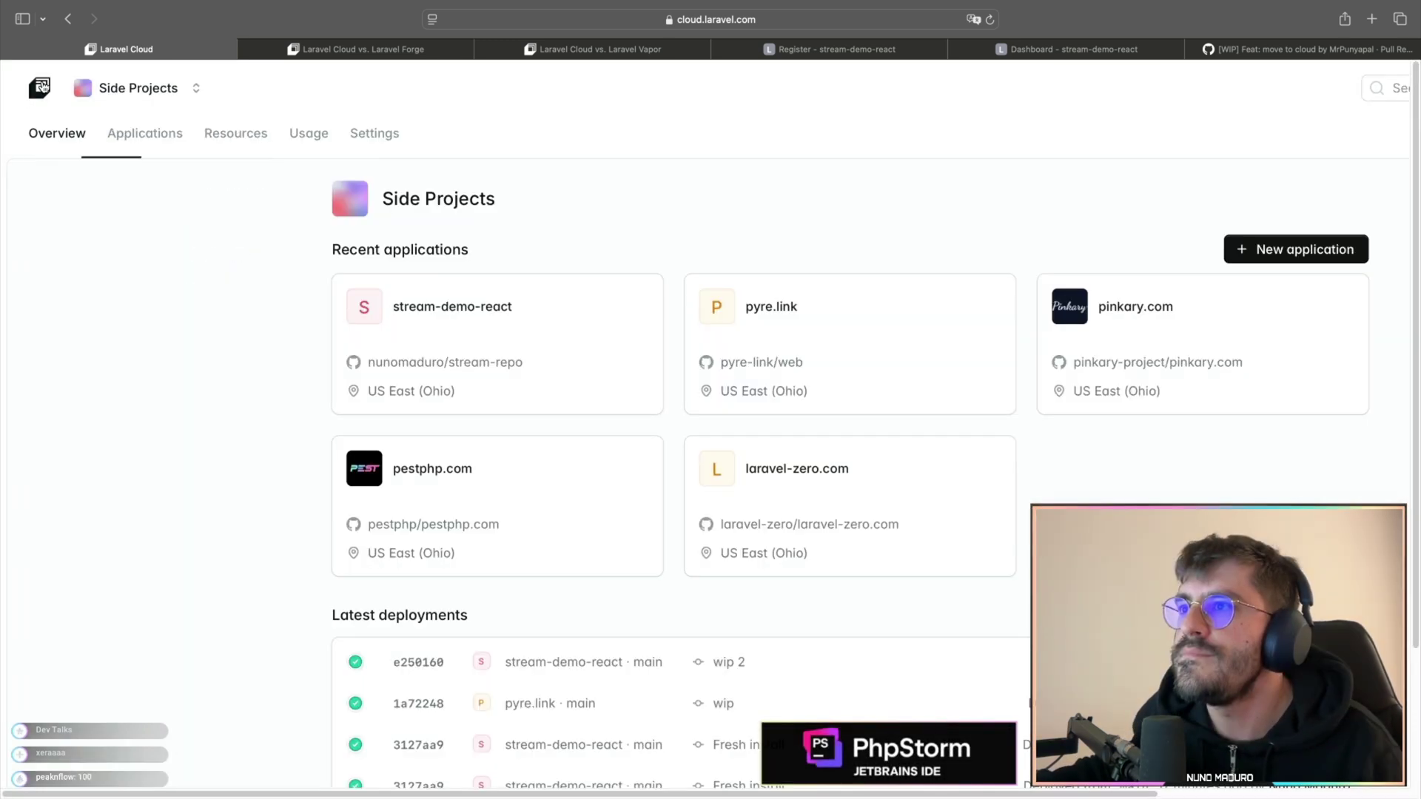
# - Open the organization's Settings page, zoomed out to show more
pyautogui.click(375, 133)
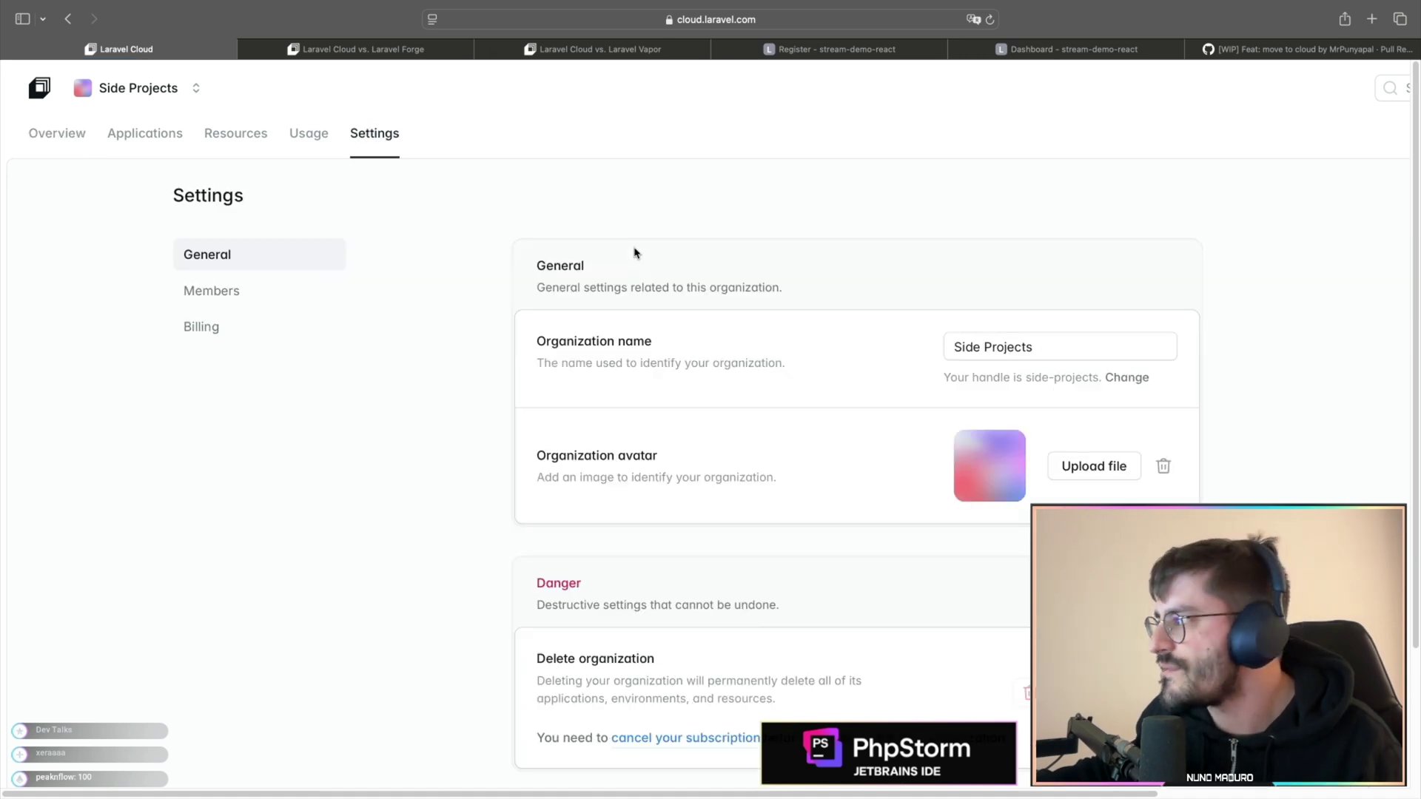
pyautogui.press('super+minus')
pyautogui.scroll(-1, 254, 251)
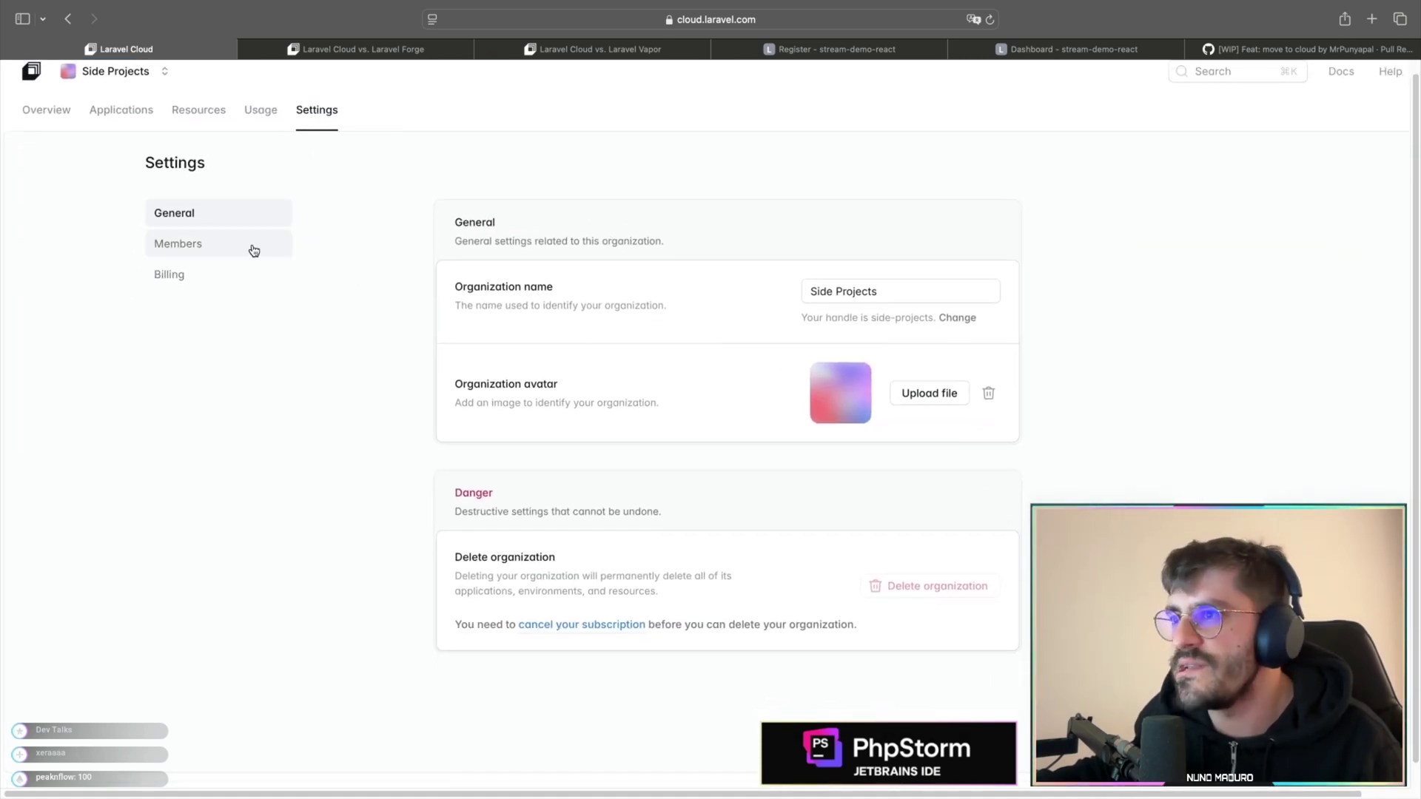
# - Check the team Members list, then return to the Side Projects overview
pyautogui.click(220, 245)
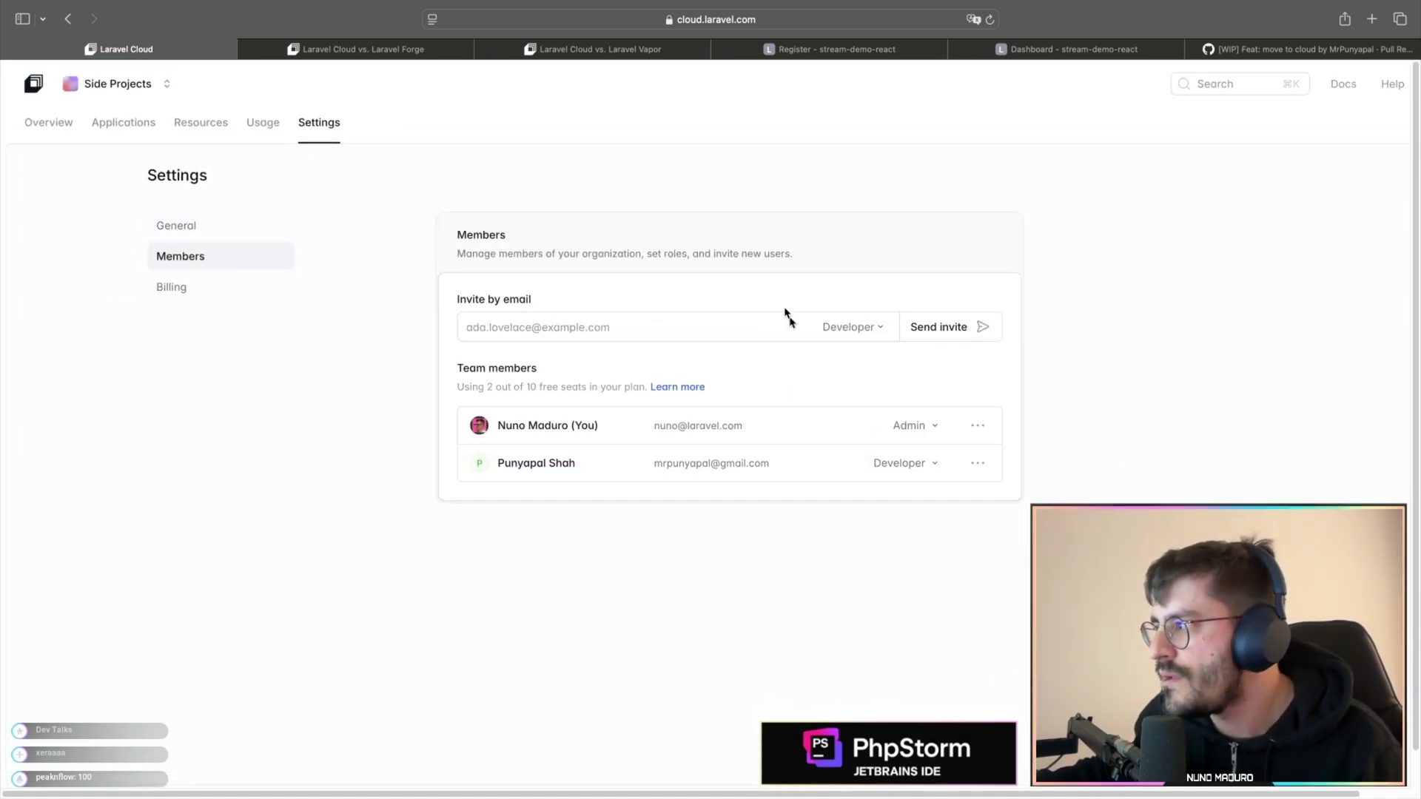
pyautogui.scroll(5, 441, 494)
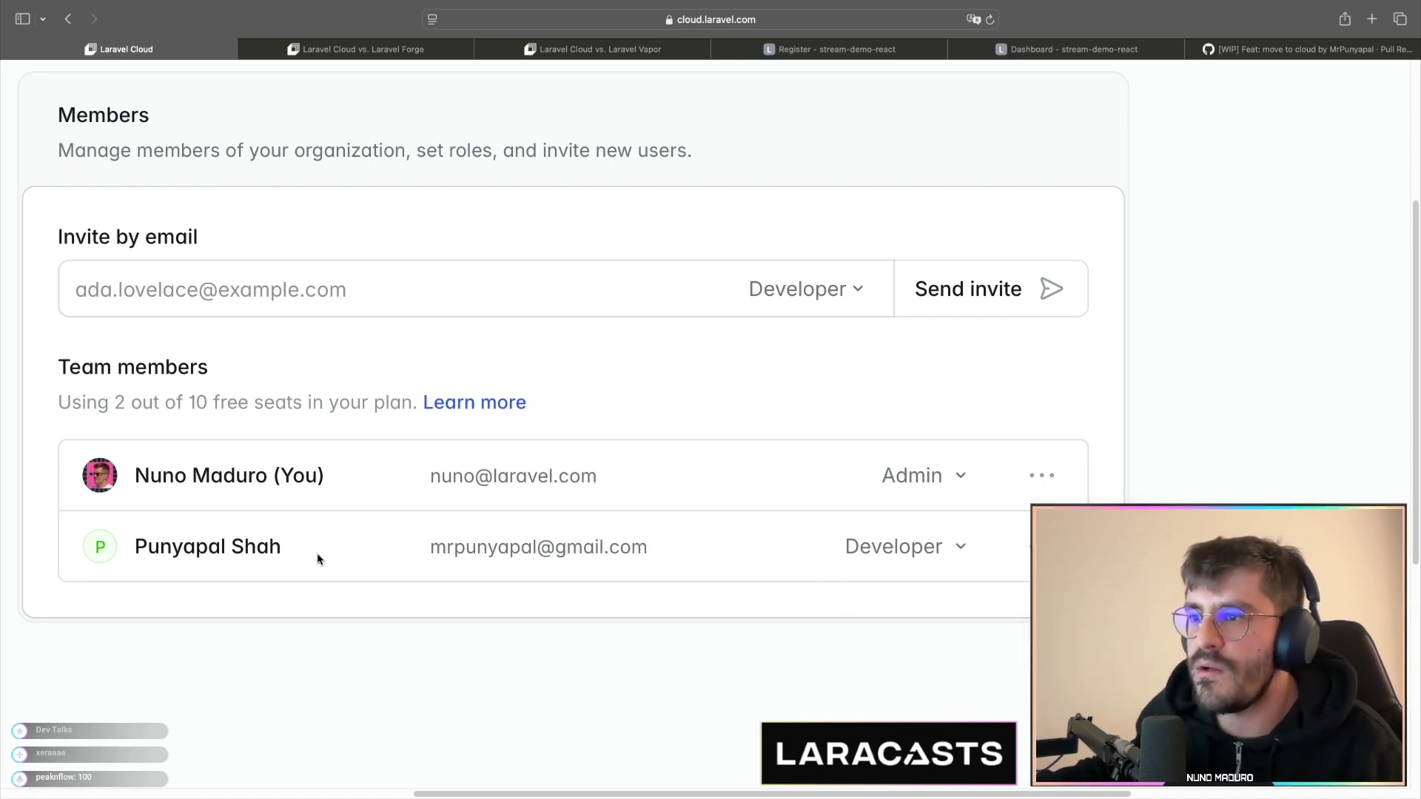
pyautogui.scroll(-5, 319, 559)
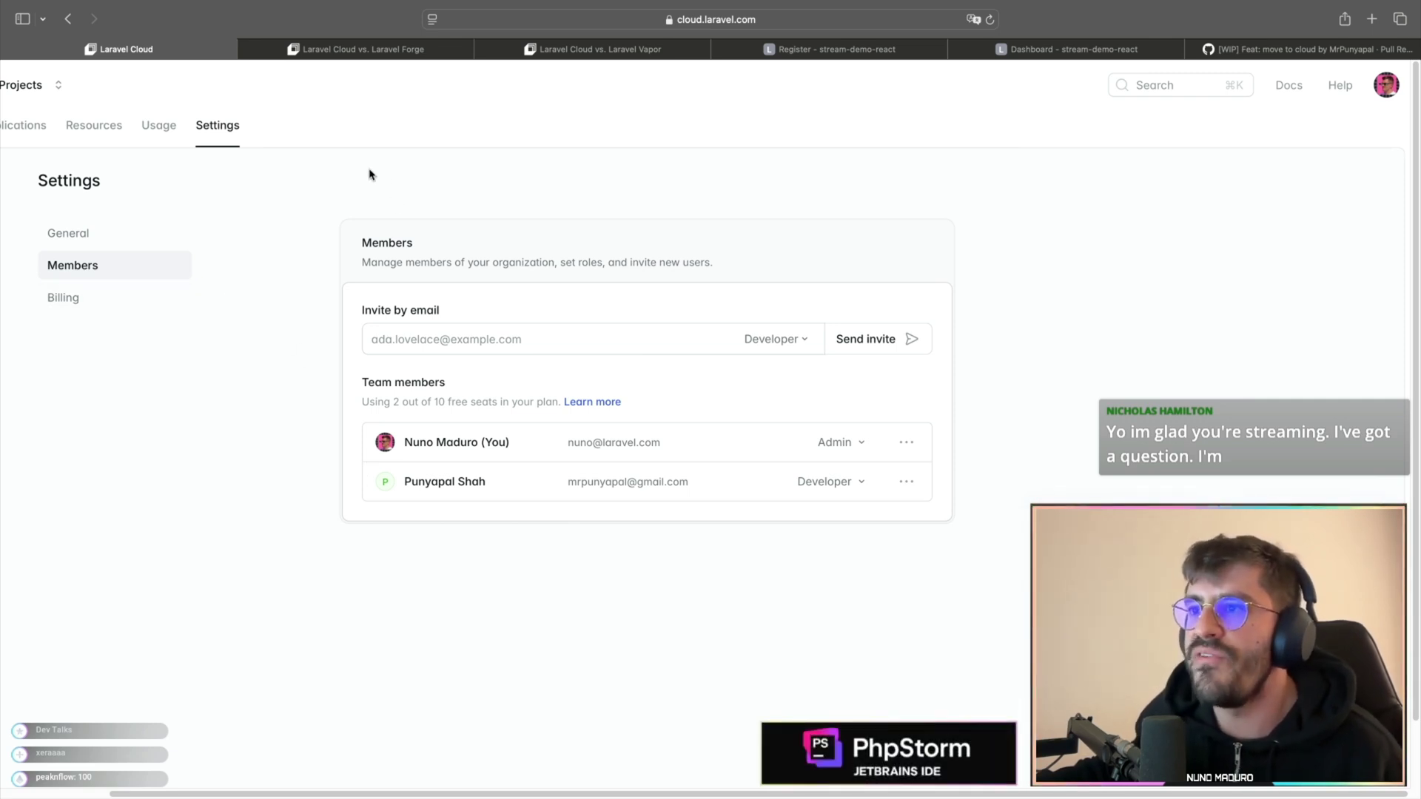
pyautogui.hscroll(-3, 341, 184)
pyautogui.click(37, 126)
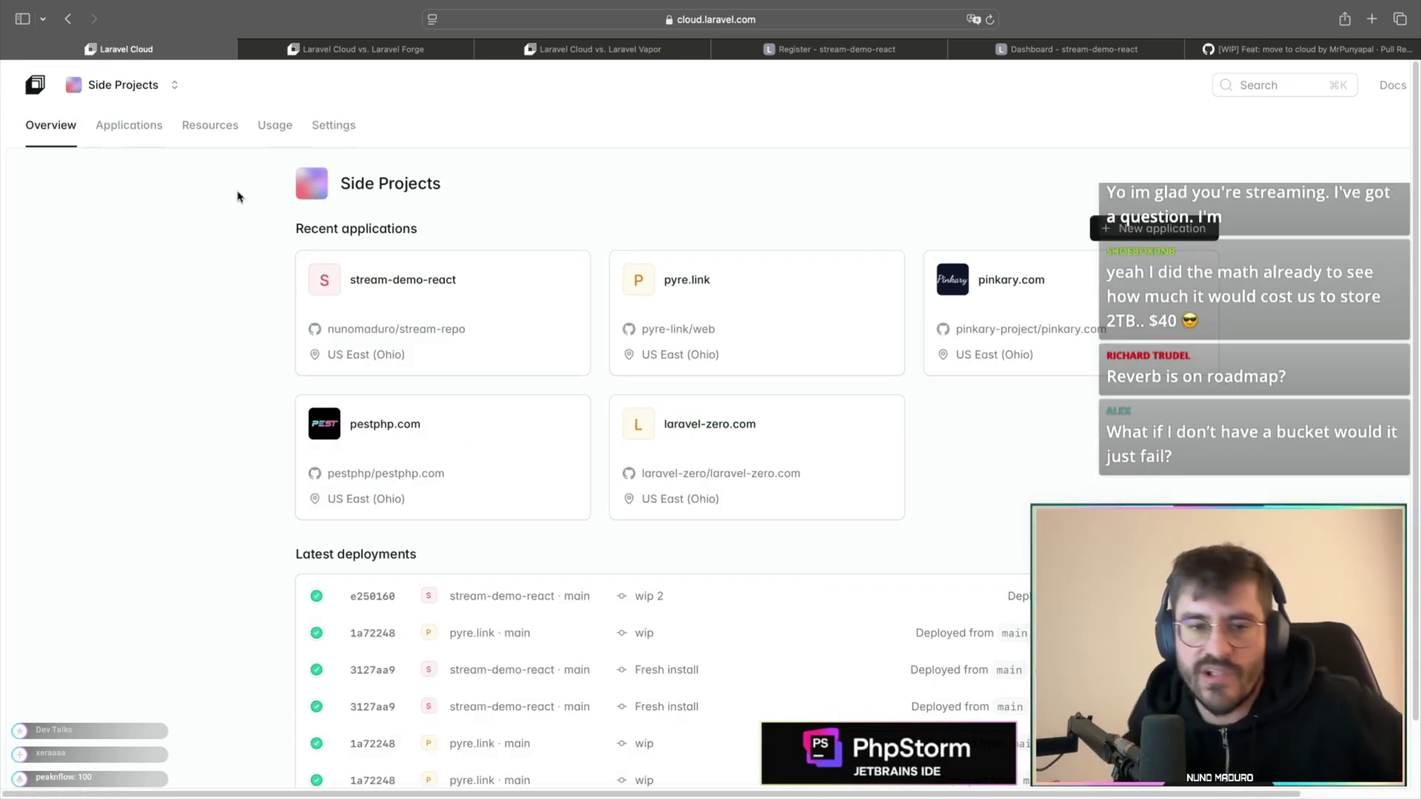
# - Open stream-demo-react and launch its main environment's laravel.cloud URL in a new tab
pyautogui.press('super+minus')
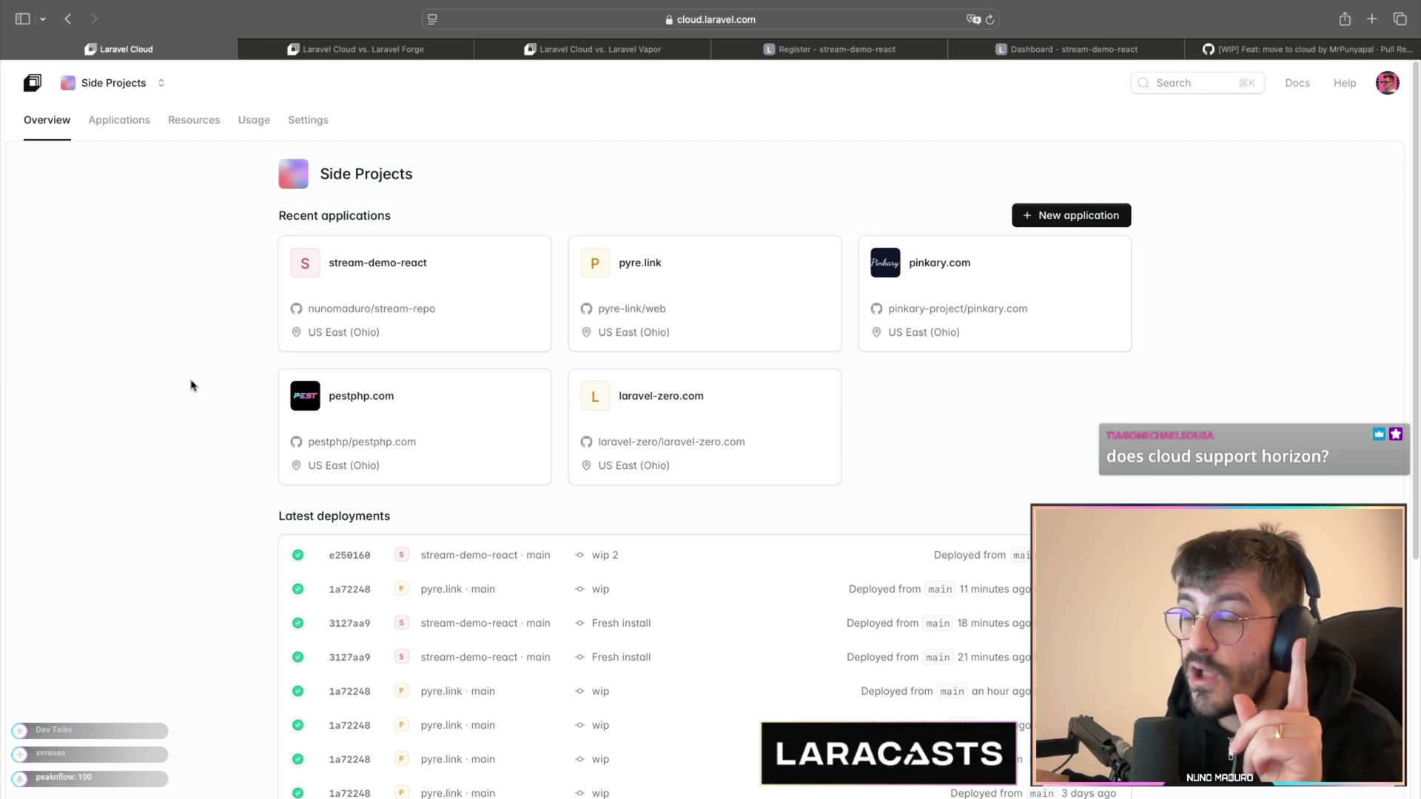
pyautogui.click(354, 266)
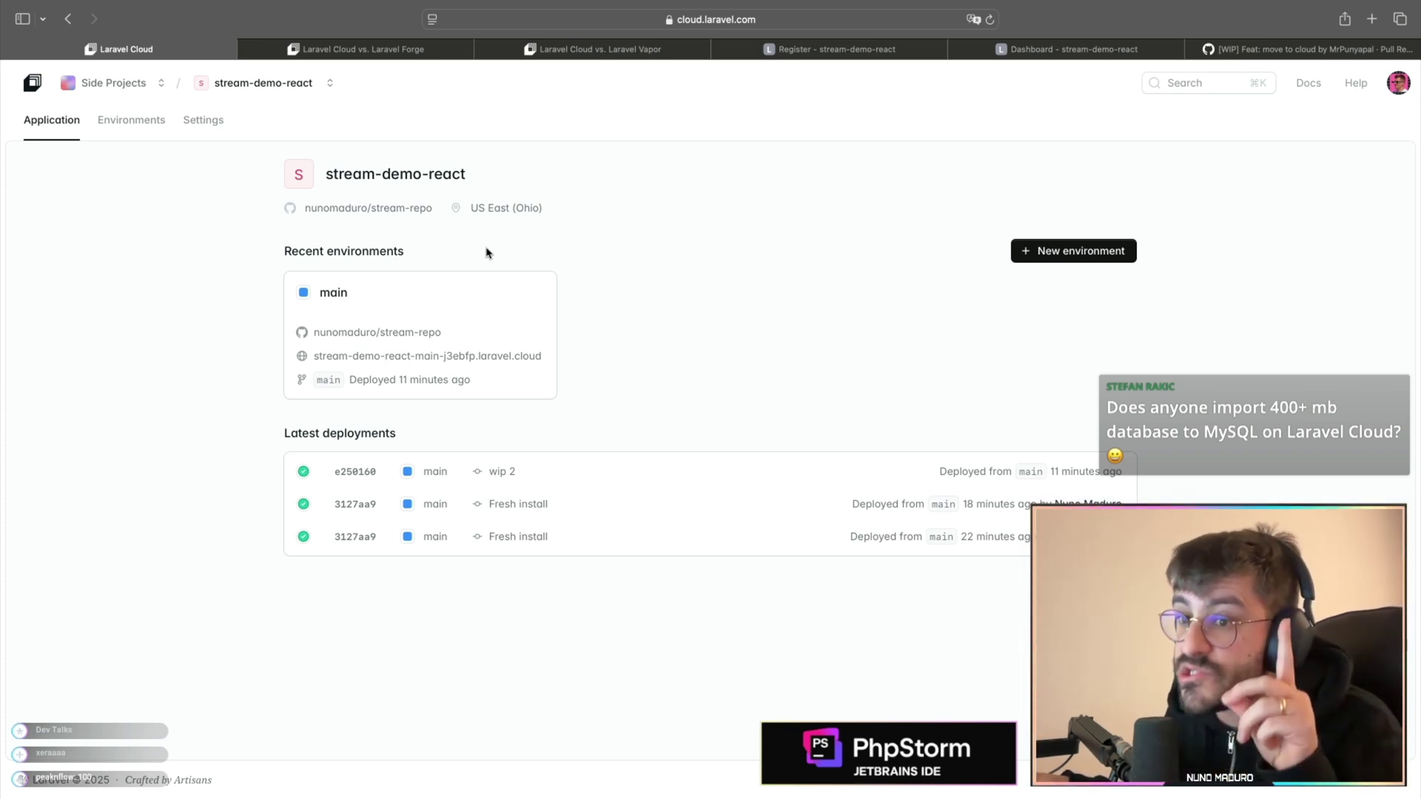
pyautogui.click(422, 358)
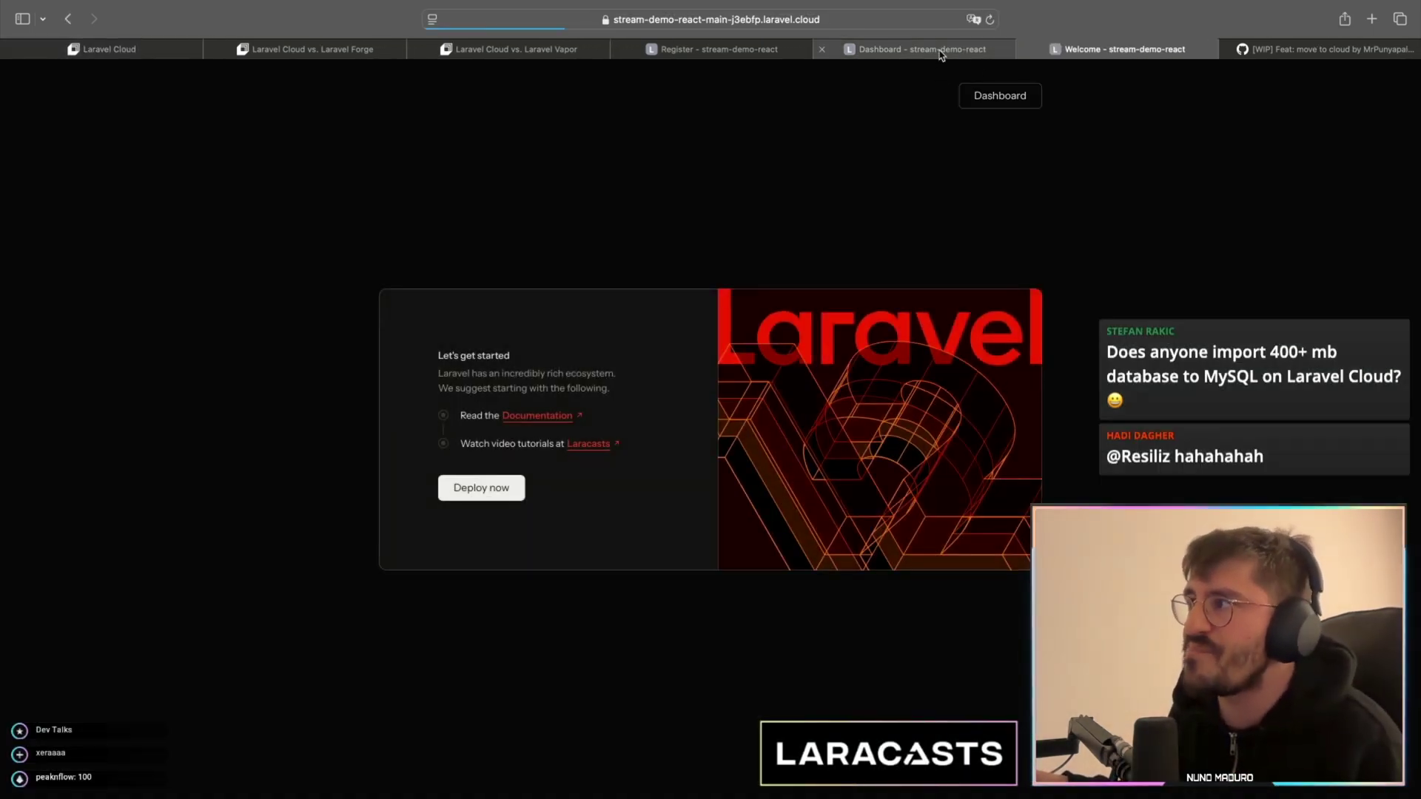
# - Browse the deployed app's dashboard, Register and Cloud vs Forge pages, then return to Laravel Cloud
pyautogui.click(942, 53)
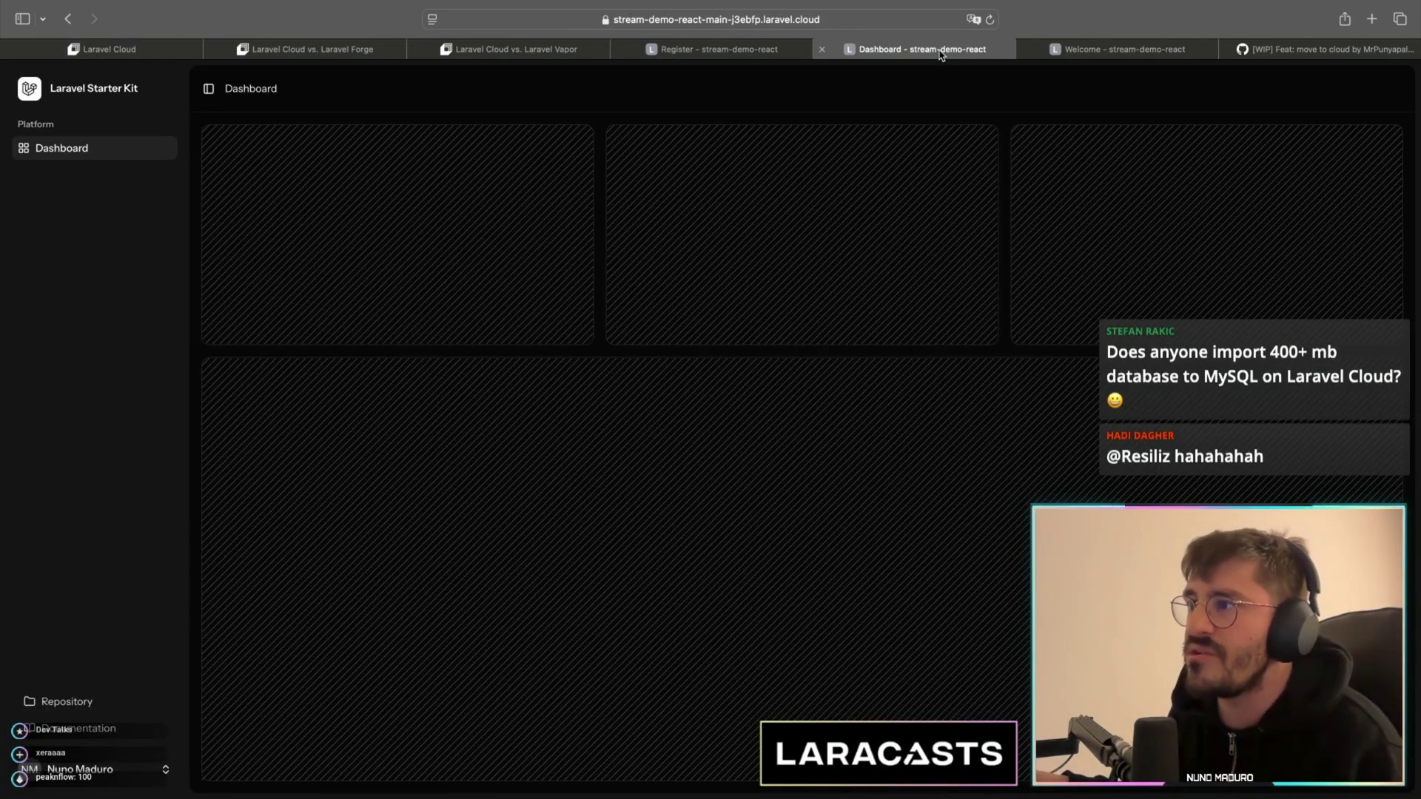
pyautogui.click(718, 48)
pyautogui.click(274, 52)
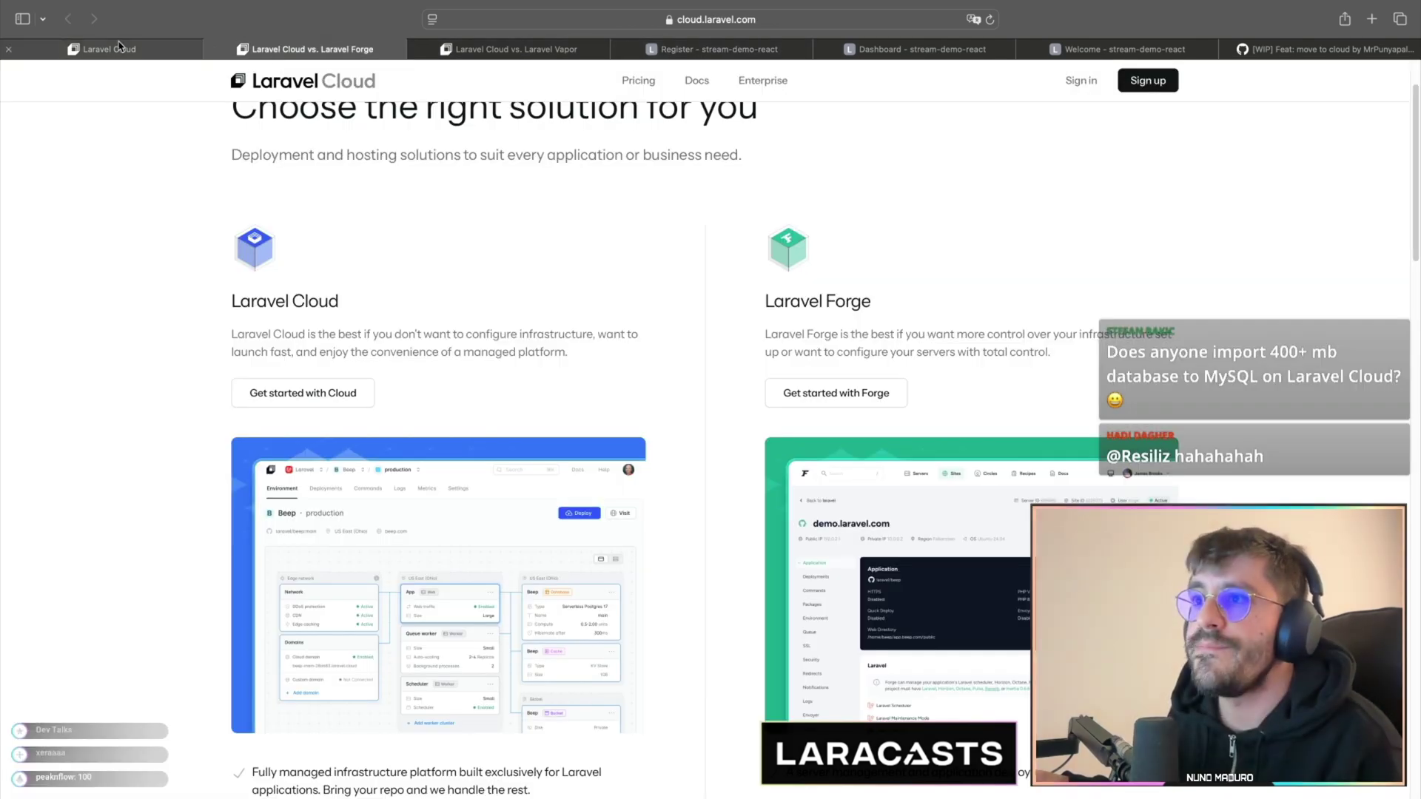
pyautogui.click(118, 46)
# - Create a new environment named 'staging' connected to the main branch
pyautogui.click(1029, 252)
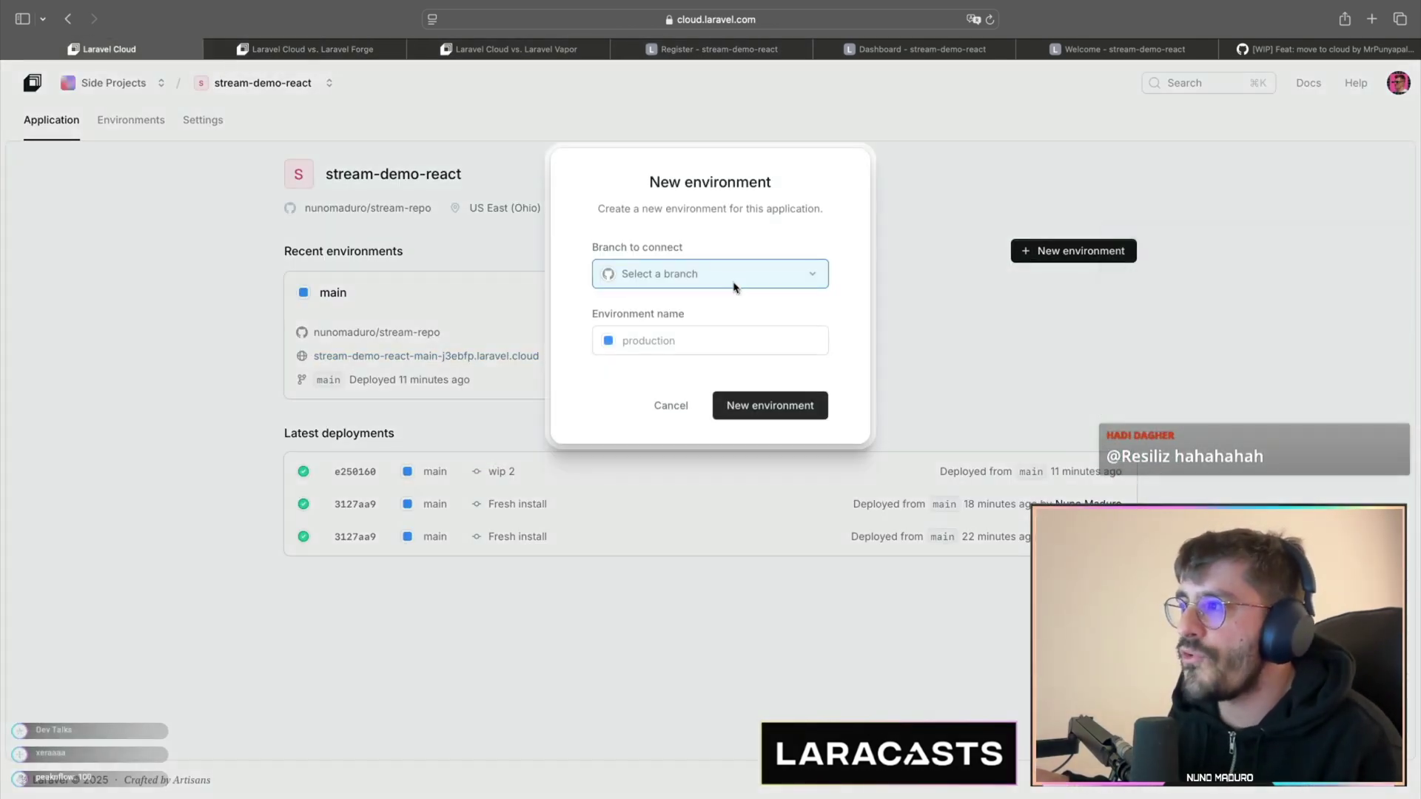
pyautogui.click(733, 285)
pyautogui.click(696, 311)
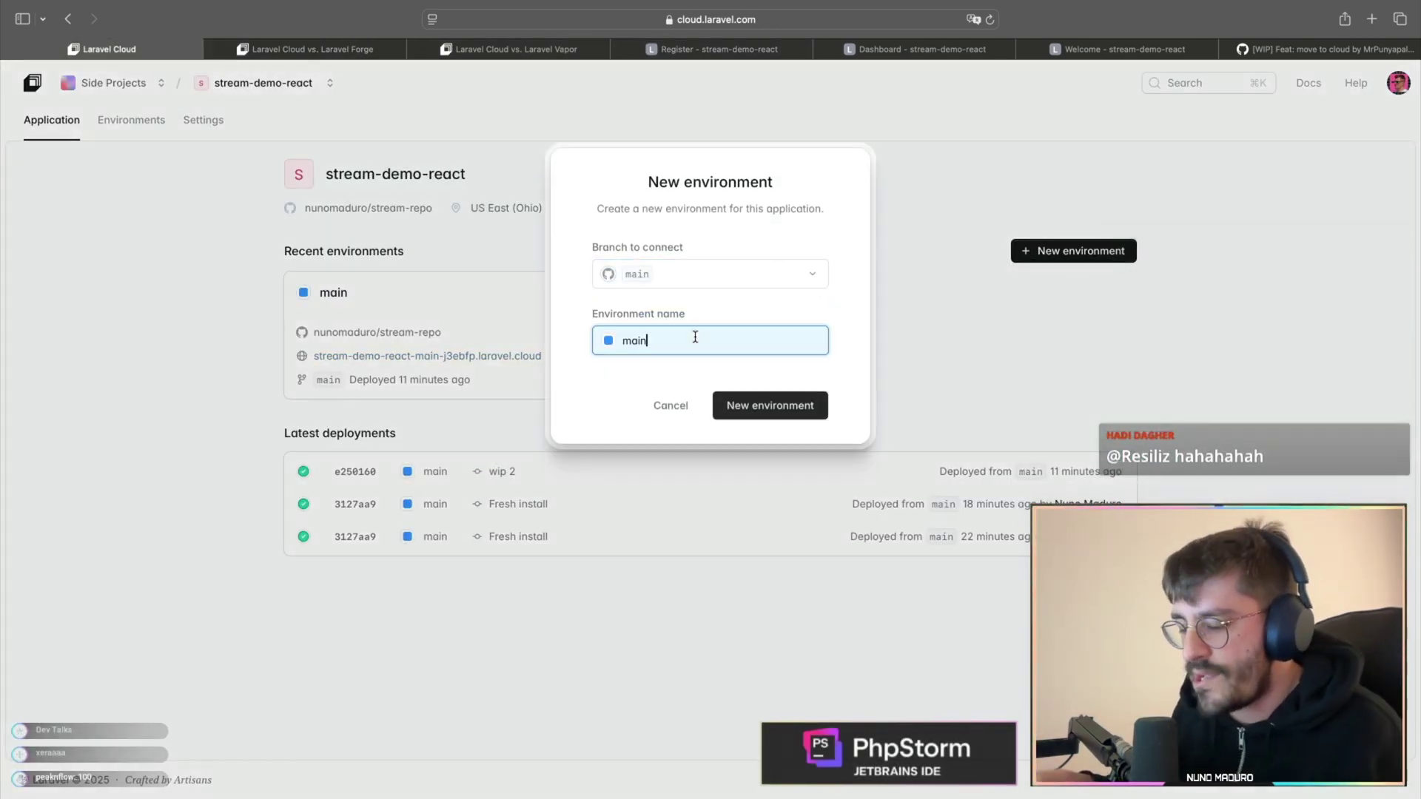
pyautogui.doubleClick(695, 337)
pyautogui.write('de')
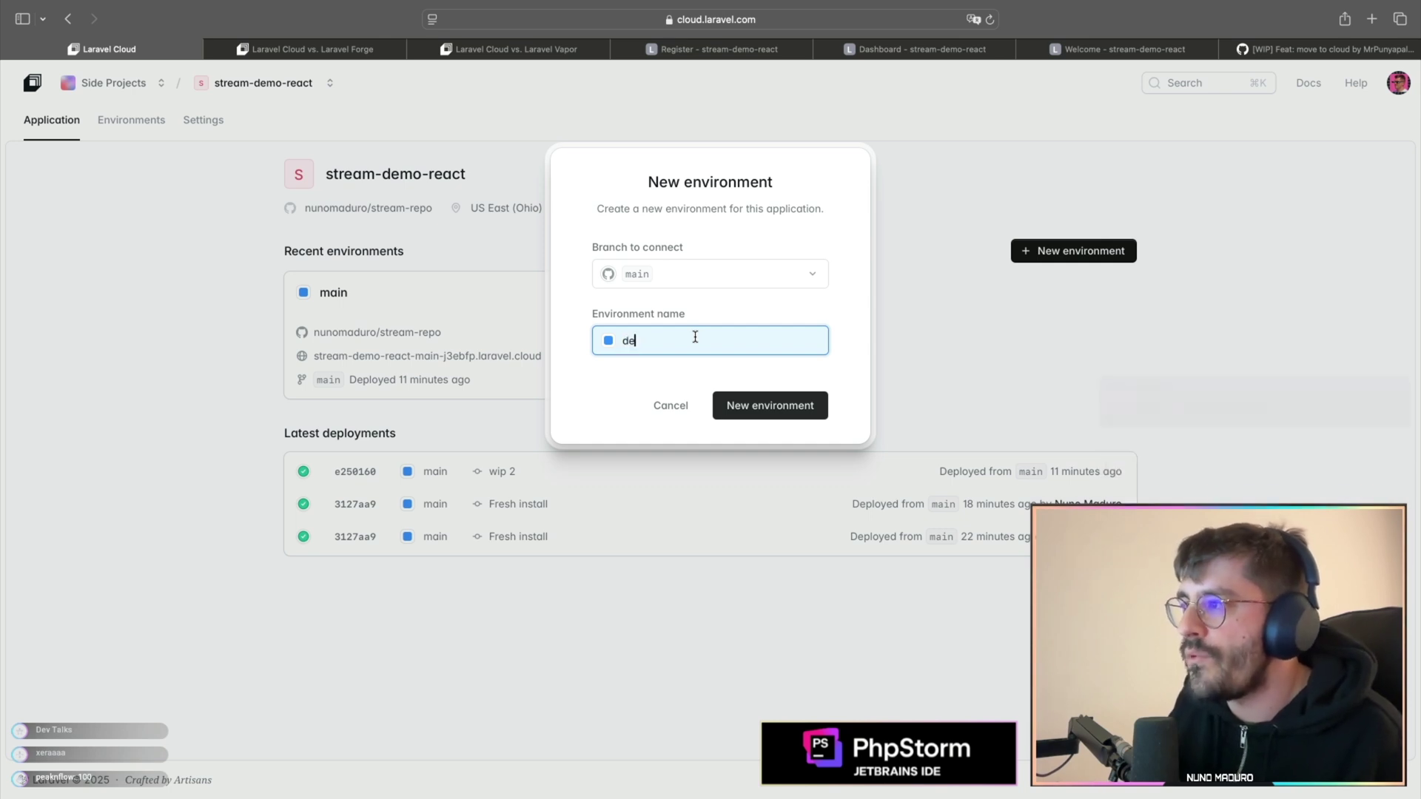
pyautogui.press('BackSpace')
pyautogui.write('staging')
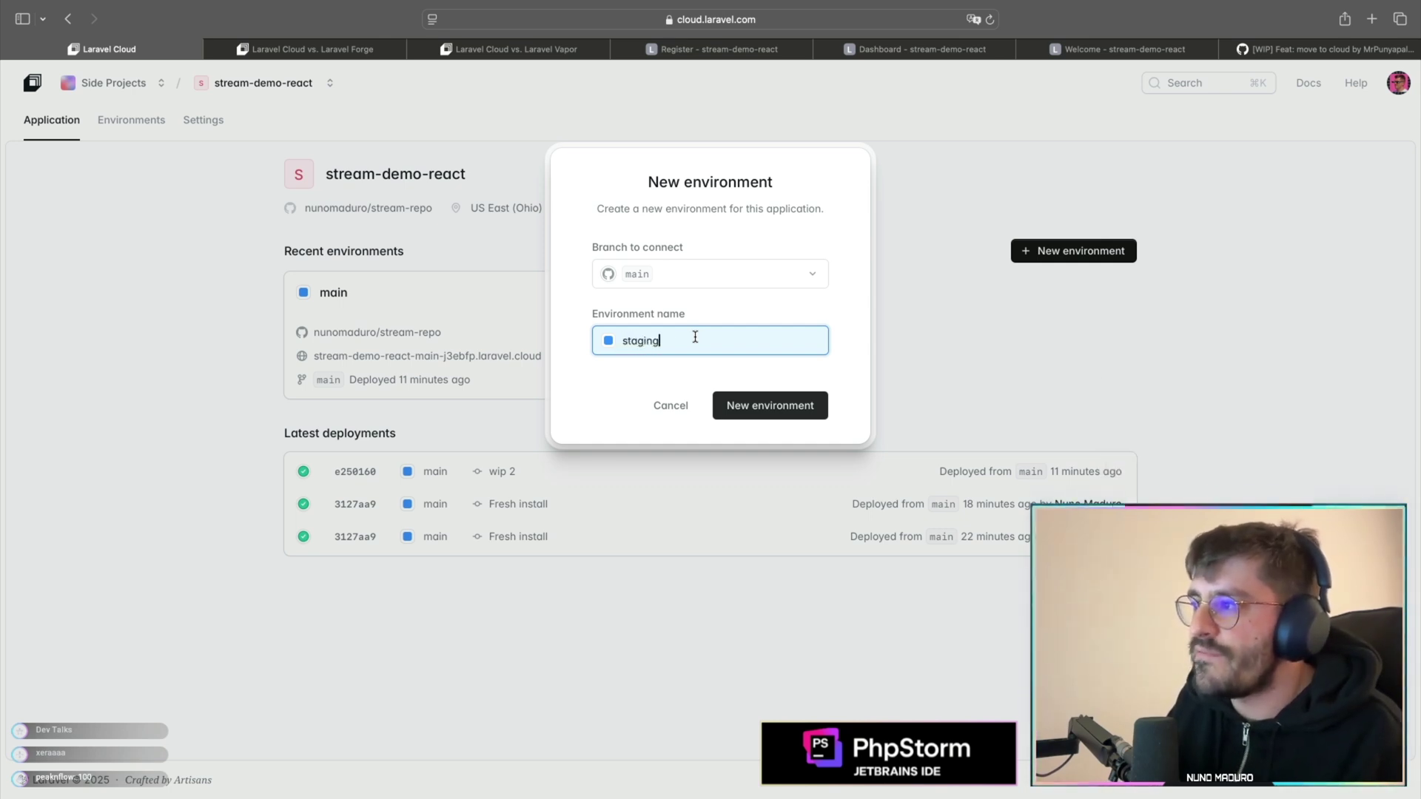
pyautogui.click(733, 408)
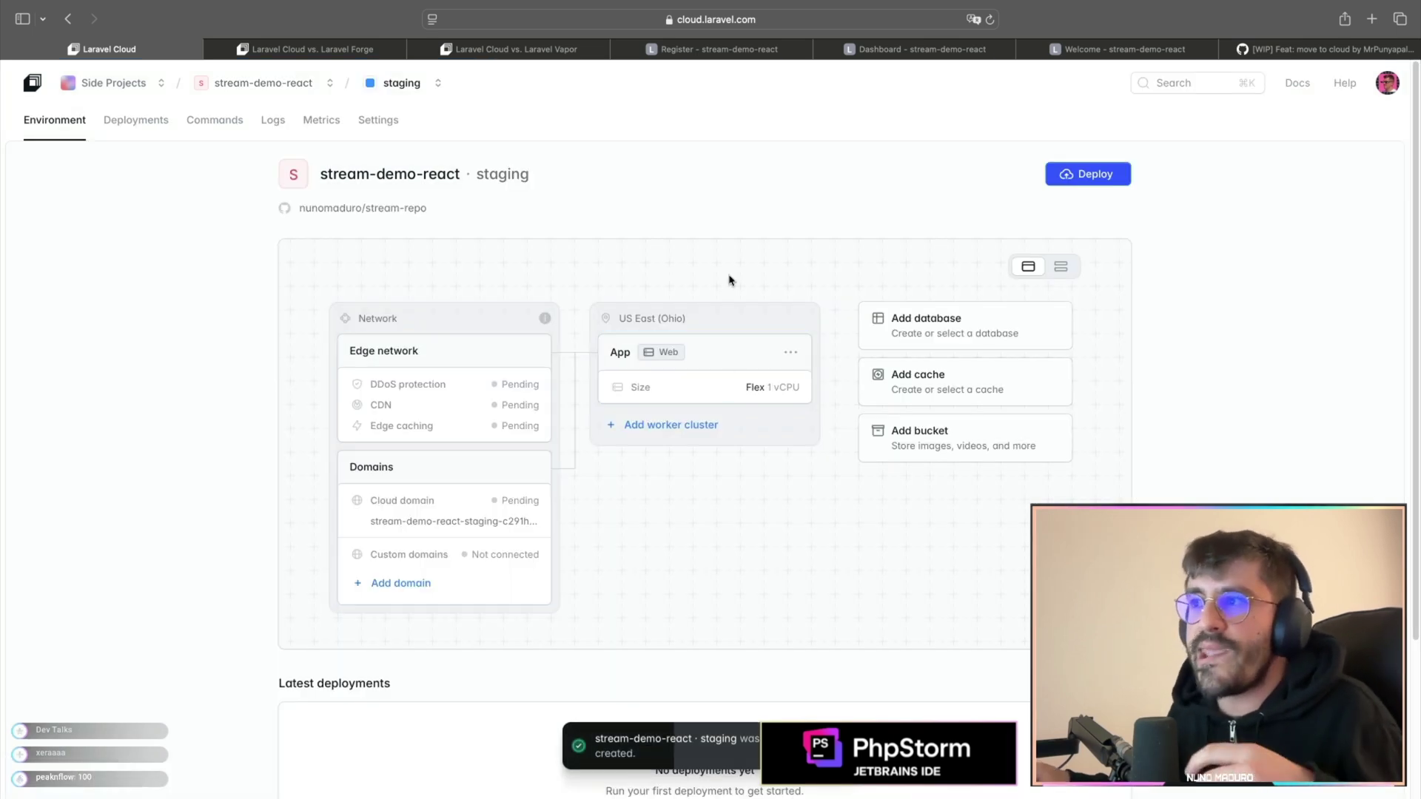
# - Return to the stream-demo-react overview and start another new environment
pyautogui.click(259, 82)
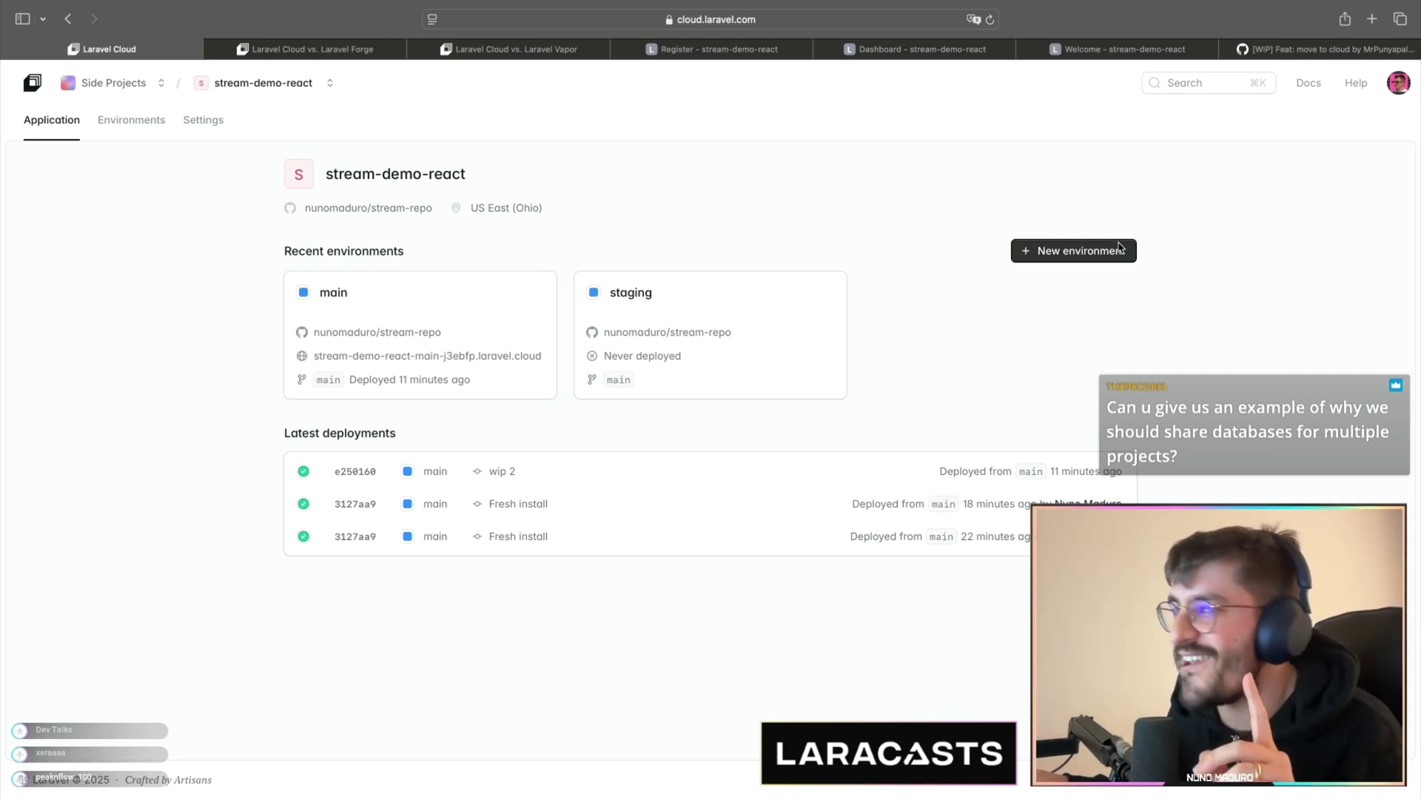
pyautogui.click(1070, 253)
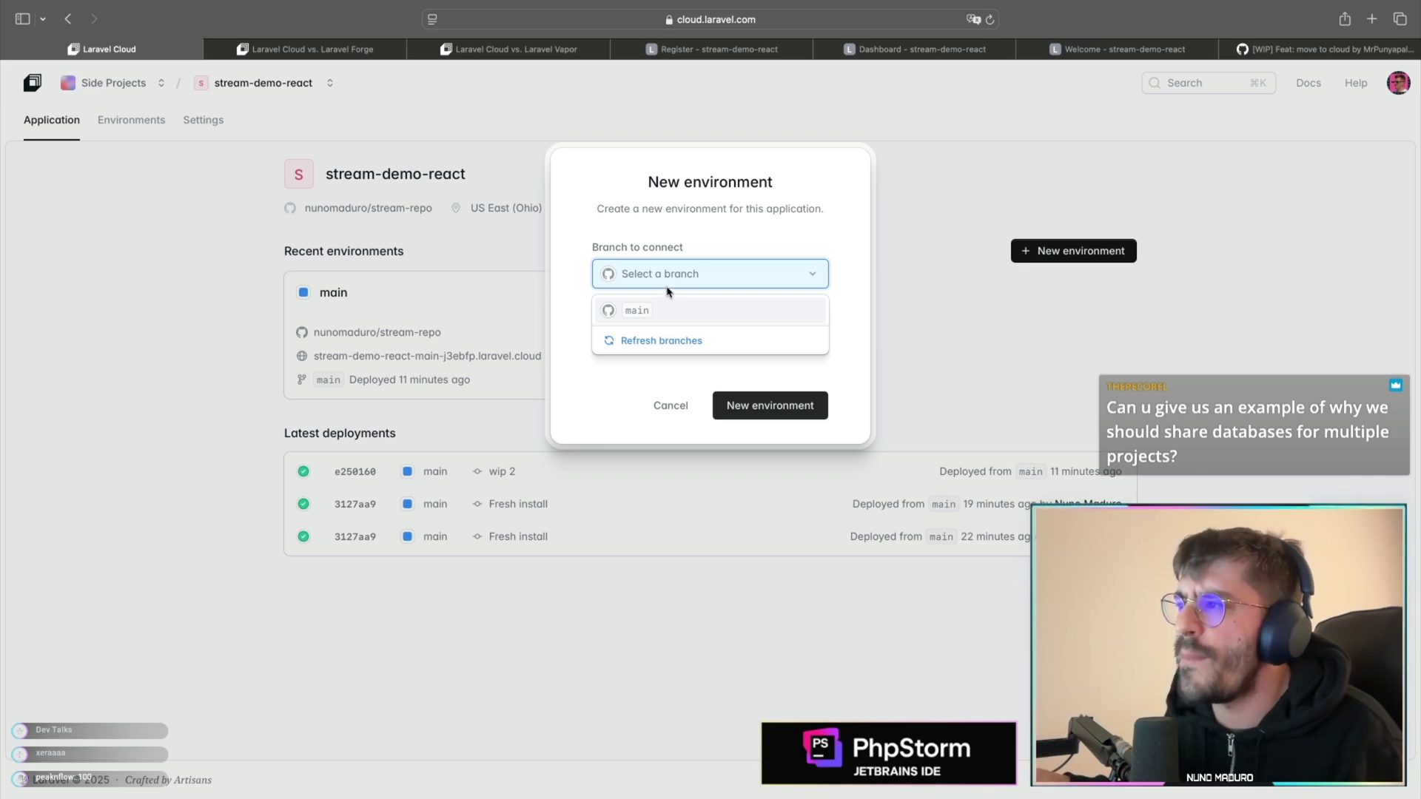
pyautogui.press('super+Tab')
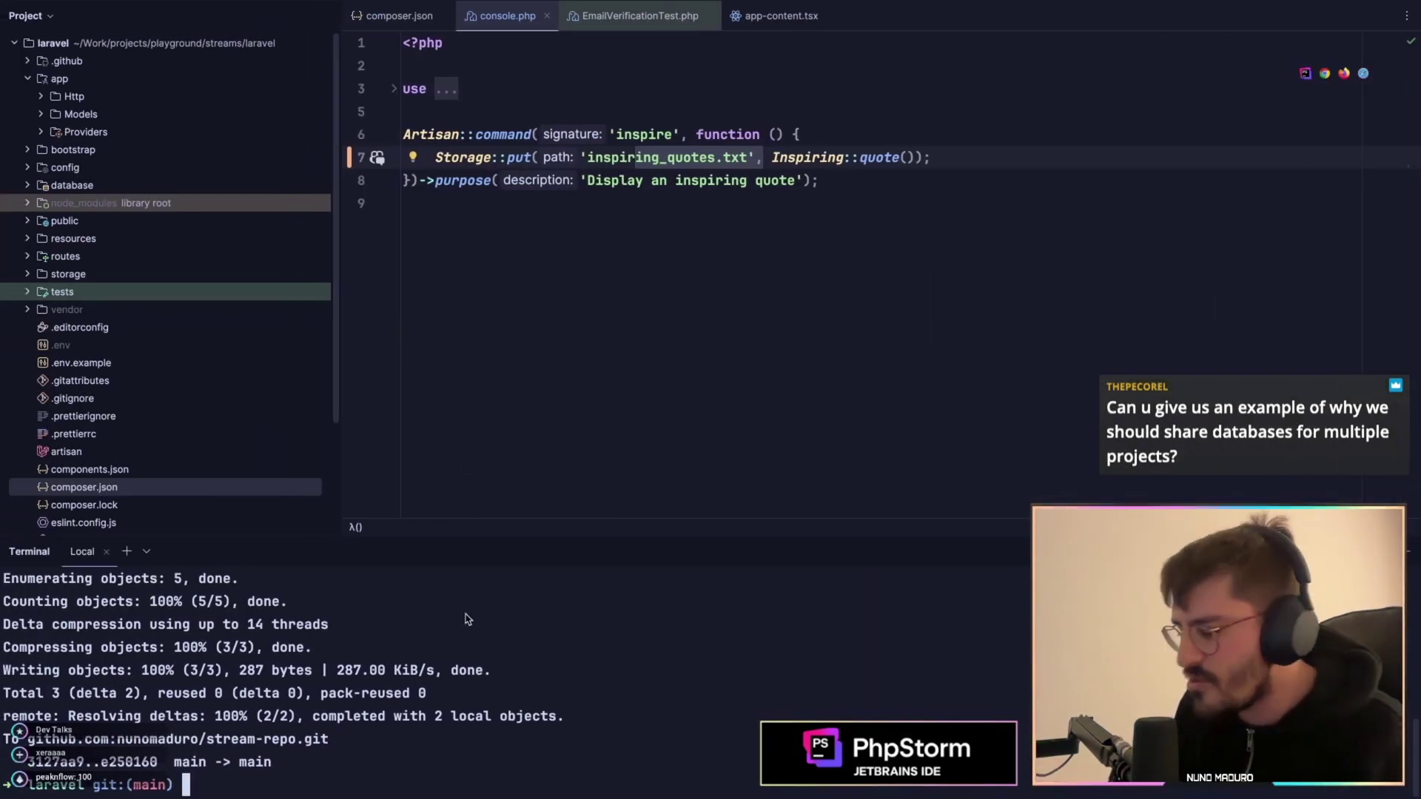
# - Clear the terminal and create a local staging branch with git checkout -b staging
pyautogui.write('clear')
pyautogui.press('Return')
pyautogui.write('git checkout -b ')
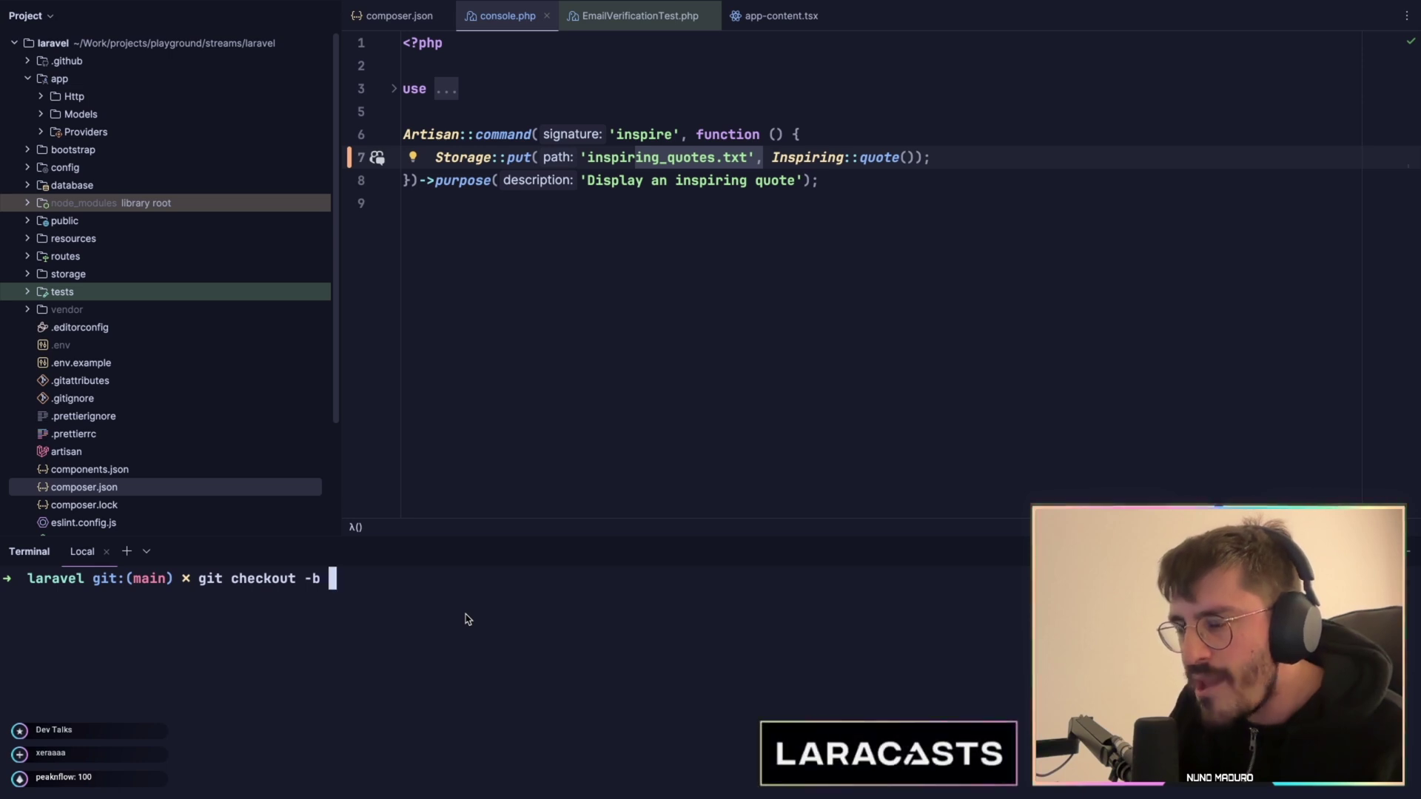
pyautogui.write('staging')
pyautogui.press('Return')
# - Push staging with git push --set-upstream origin staging, then run git push again
pyautogui.write('git push')
pyautogui.press('Return')
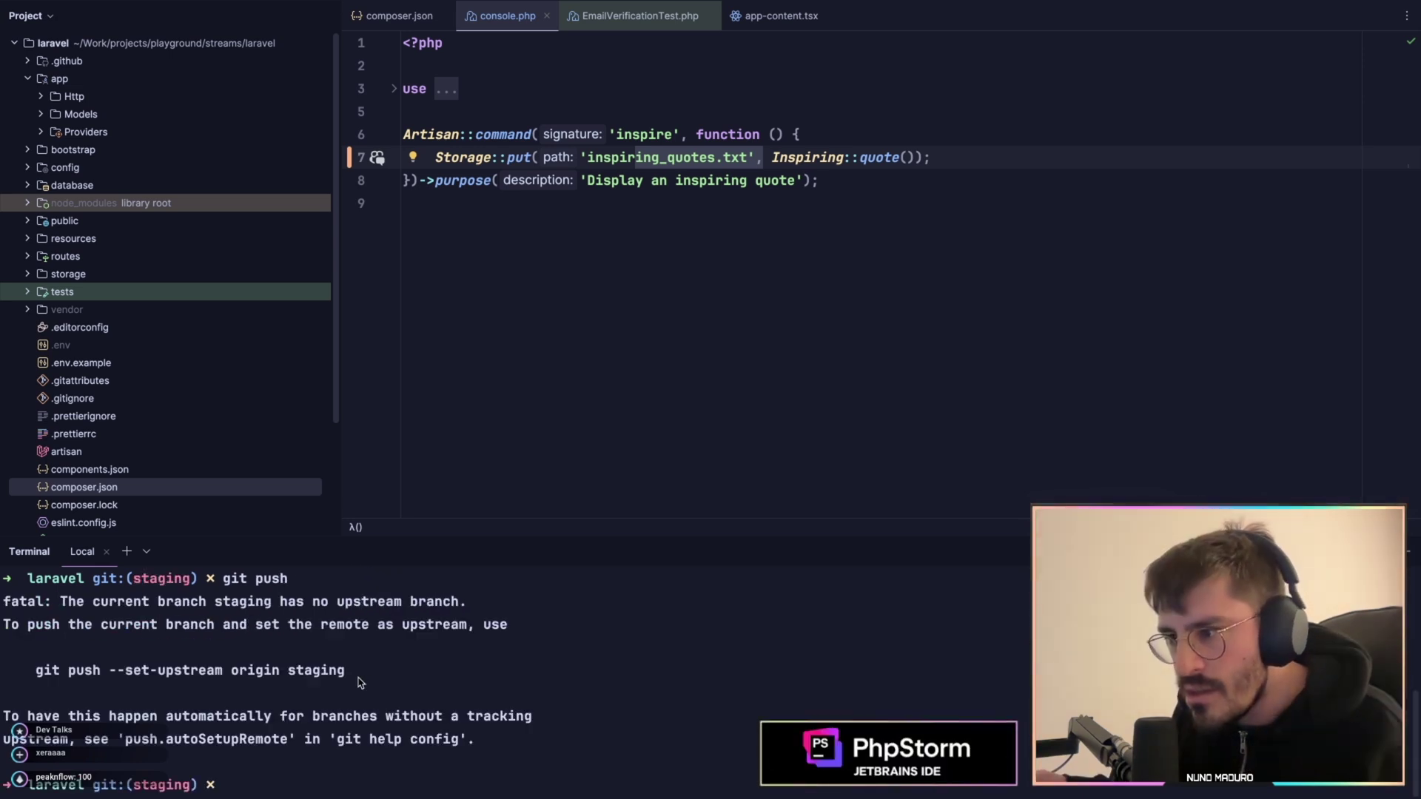
pyautogui.moveTo(354, 675); pyautogui.dragTo(335, 670)
pyautogui.press('super+c')
pyautogui.press('super+v')
pyautogui.press('Return')
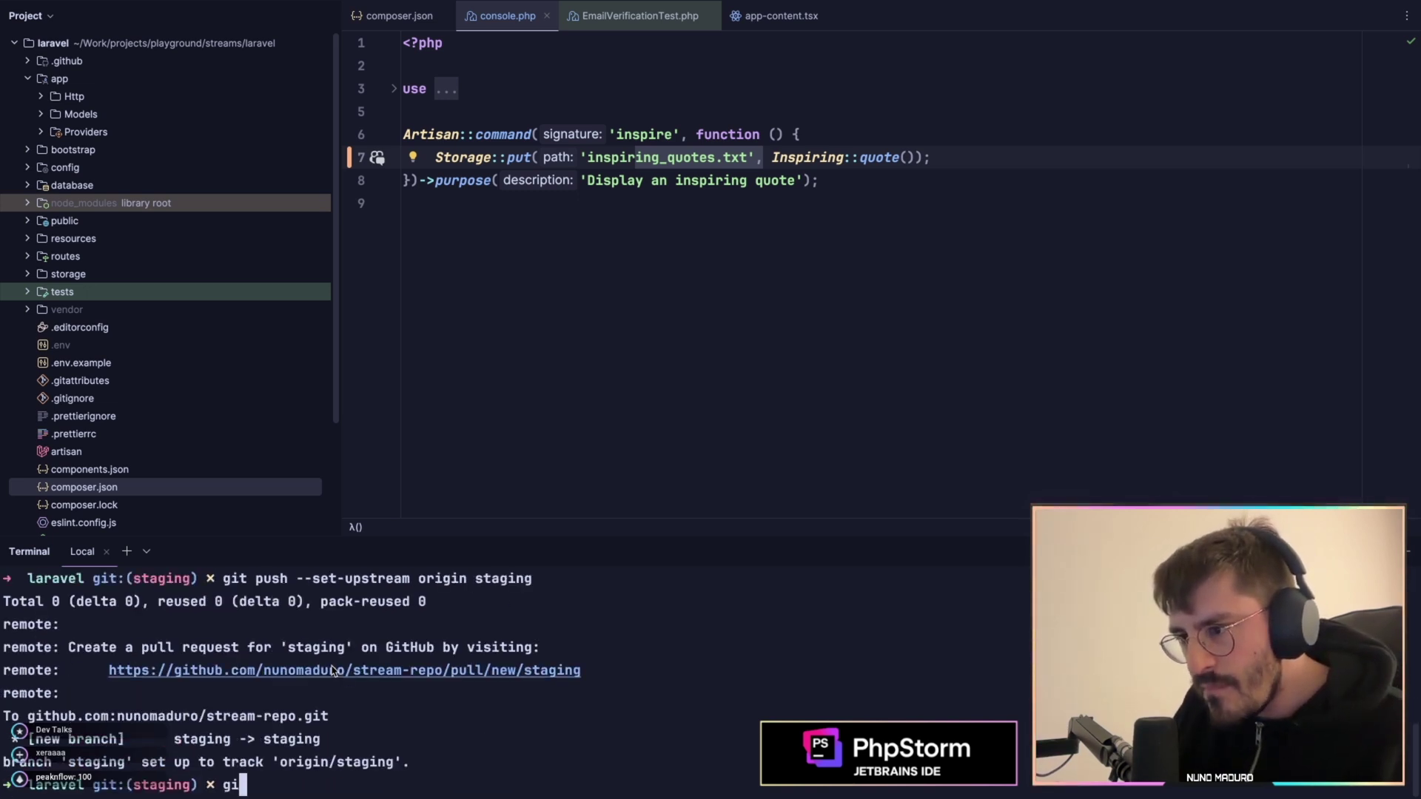
pyautogui.write('git pusj')
pyautogui.press('Return')
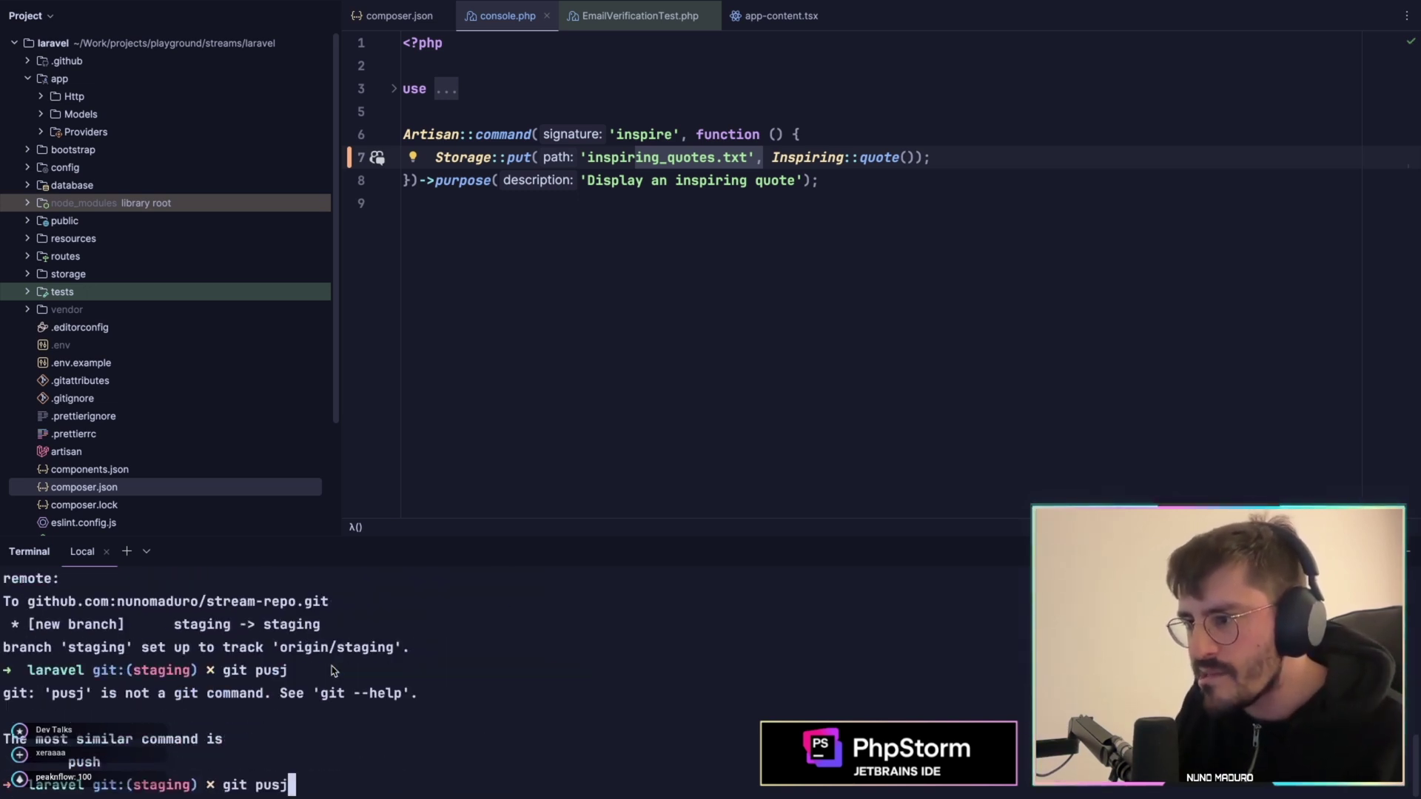
pyautogui.press('BackSpace')
pyautogui.write('h')
pyautogui.press('Return')
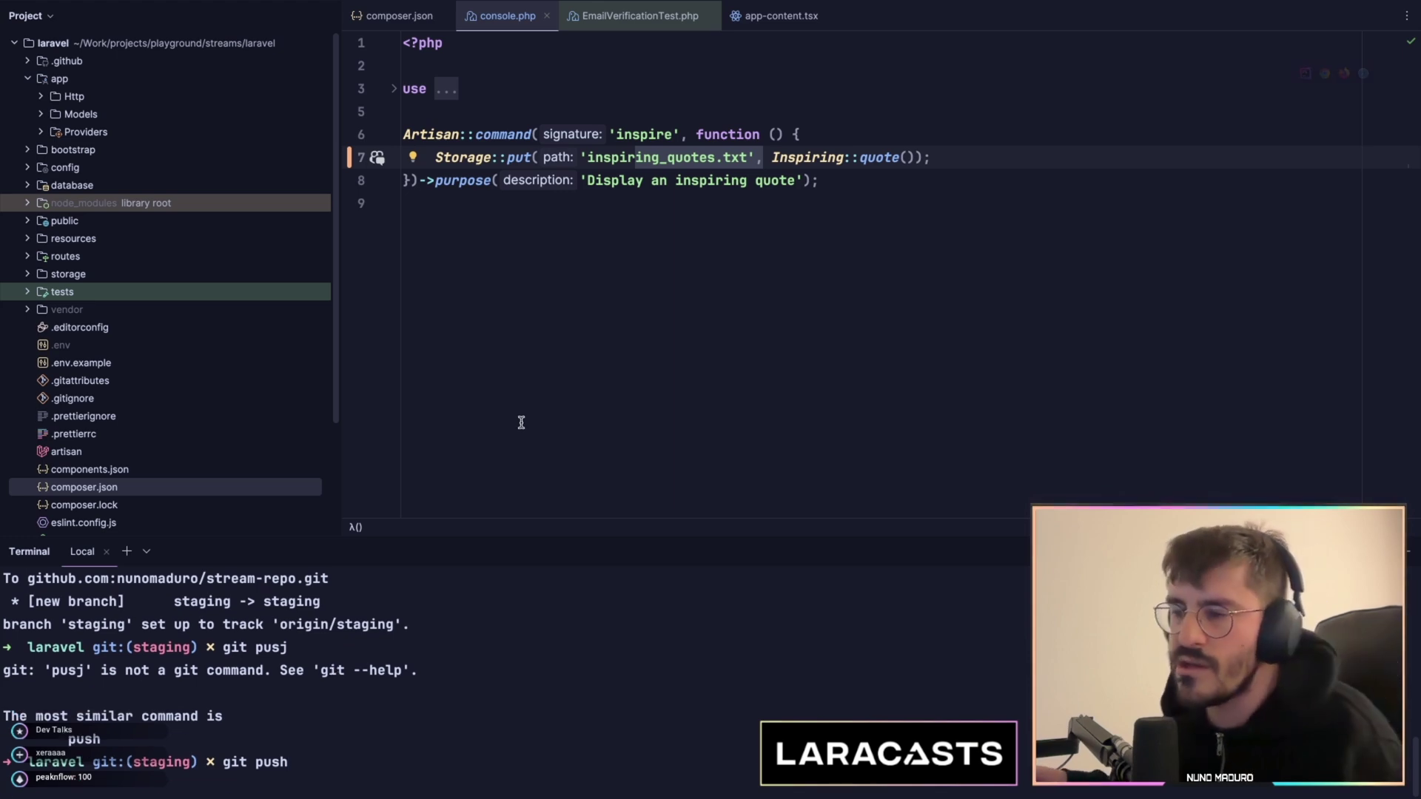
pyautogui.hotkey('ctrl', 'Right')
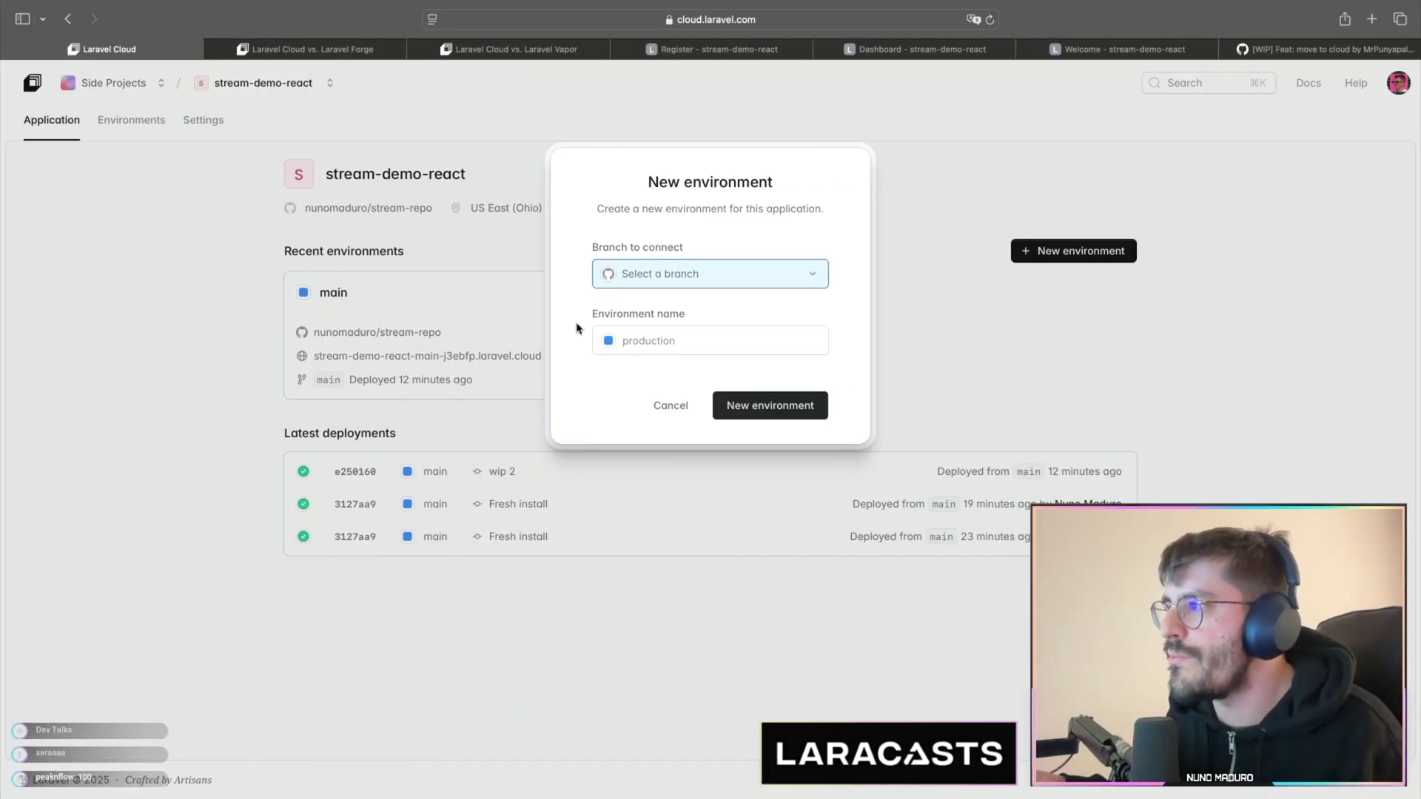
# - Confirm staging is in the branch list and inspect the edge network, App cluster and stream_react database cards
pyautogui.click(654, 279)
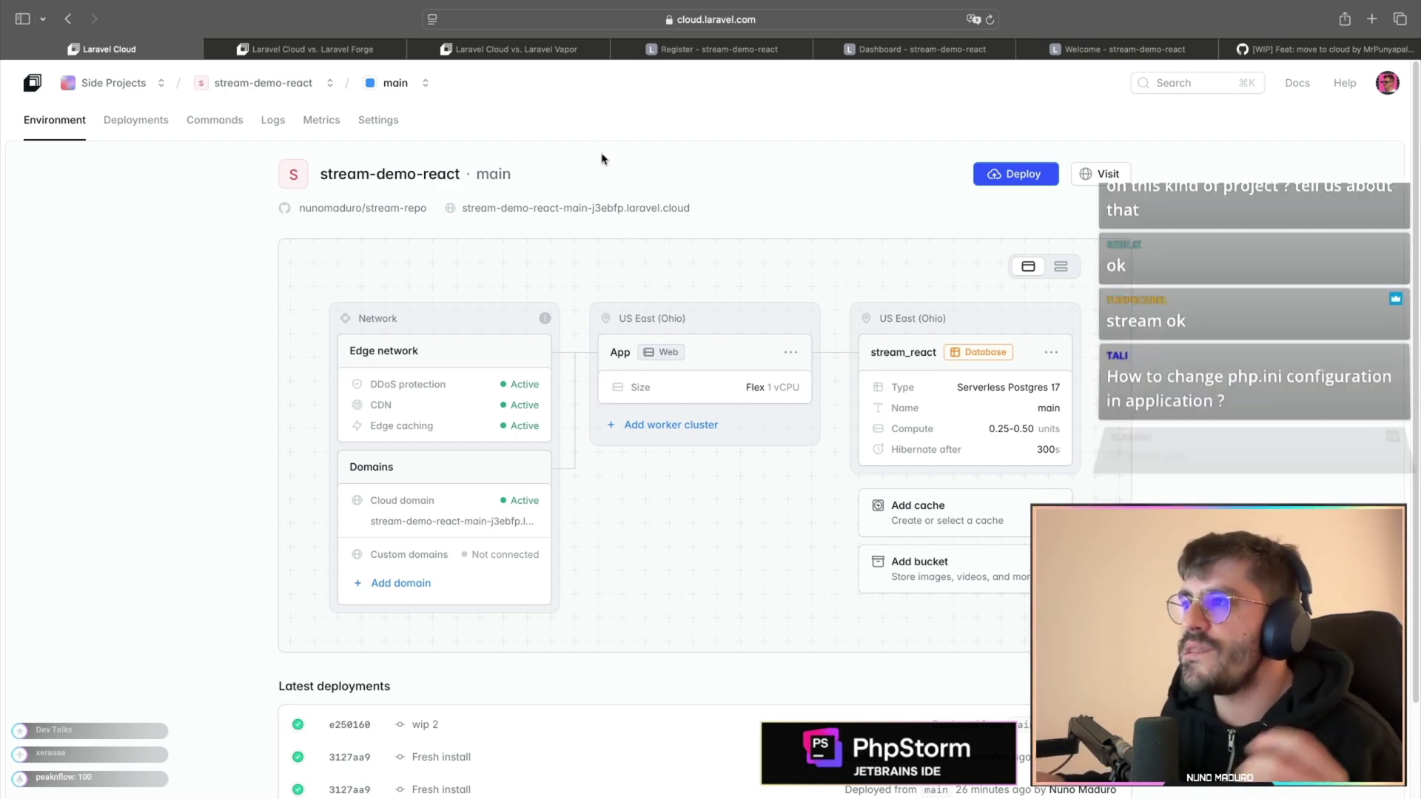
pyautogui.scroll(-2, 459, 311)
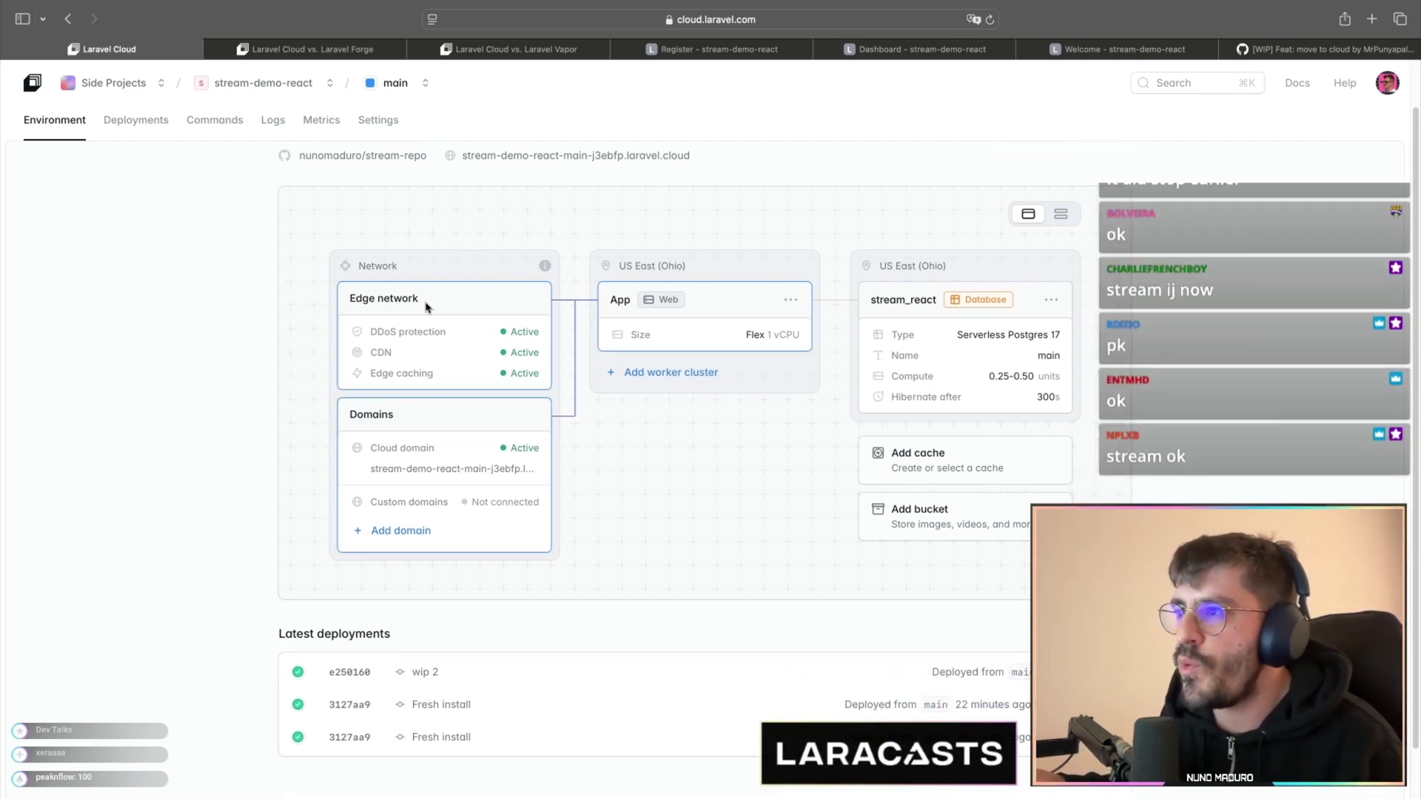
pyautogui.scroll(5, 425, 307)
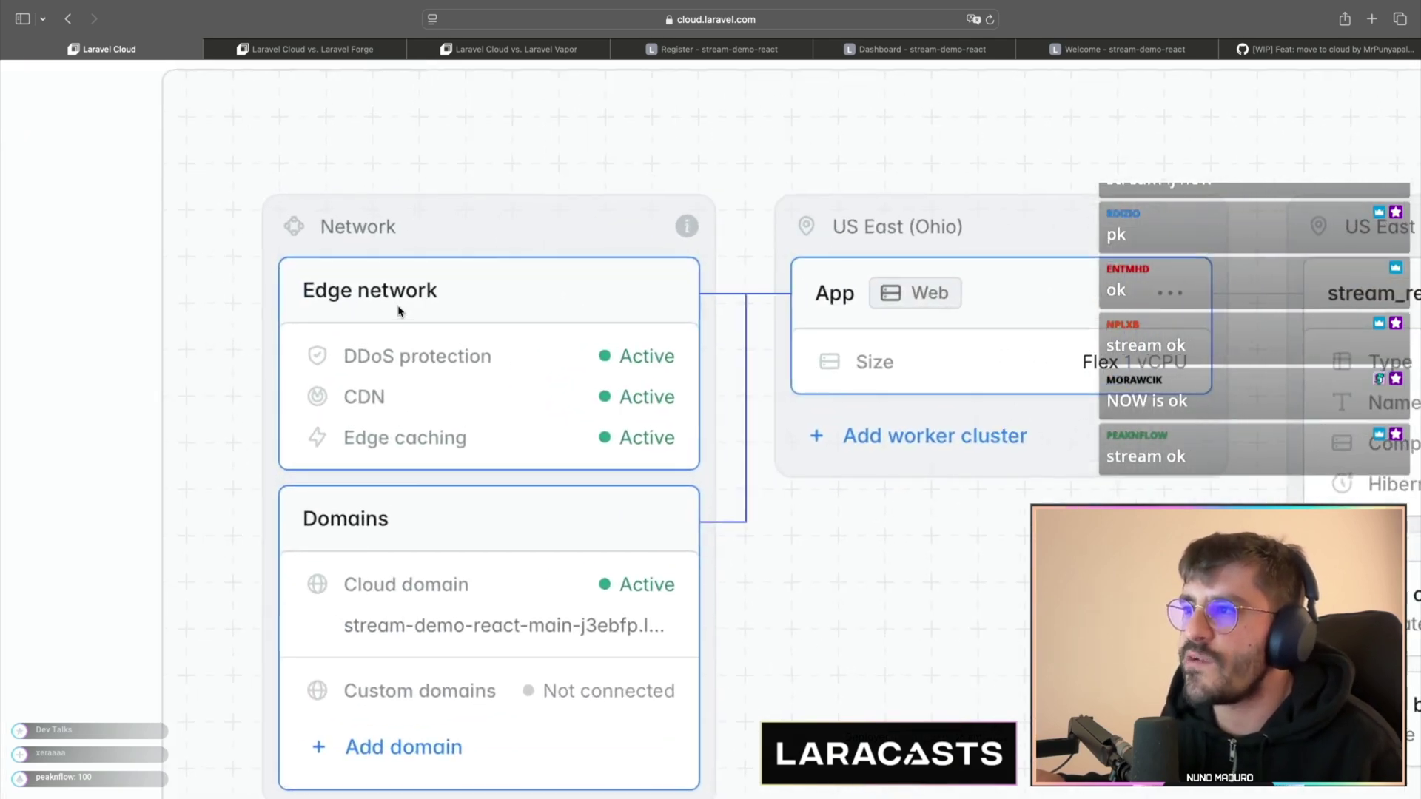
pyautogui.moveTo(670, 231)
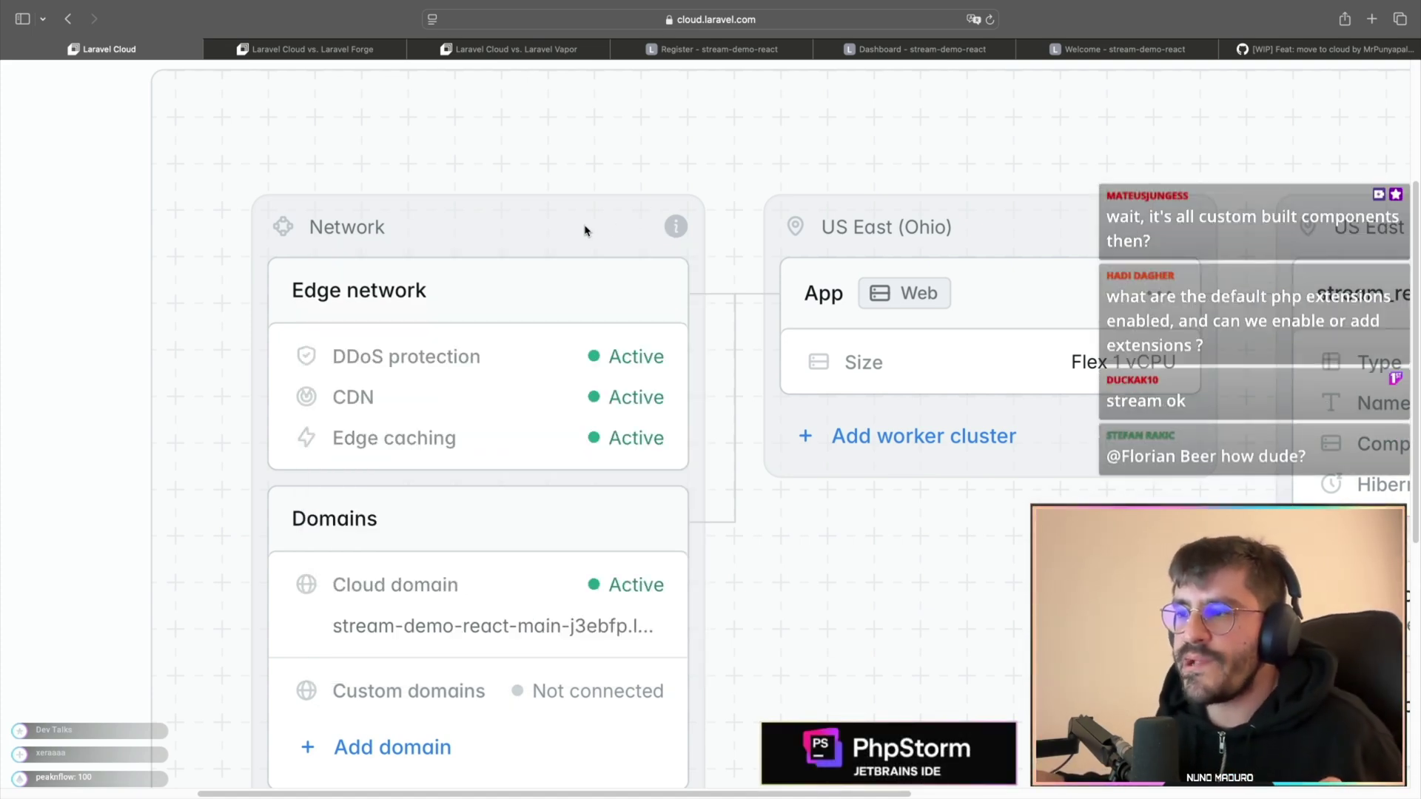
pyautogui.press('super+minus')
pyautogui.press('super+minus')
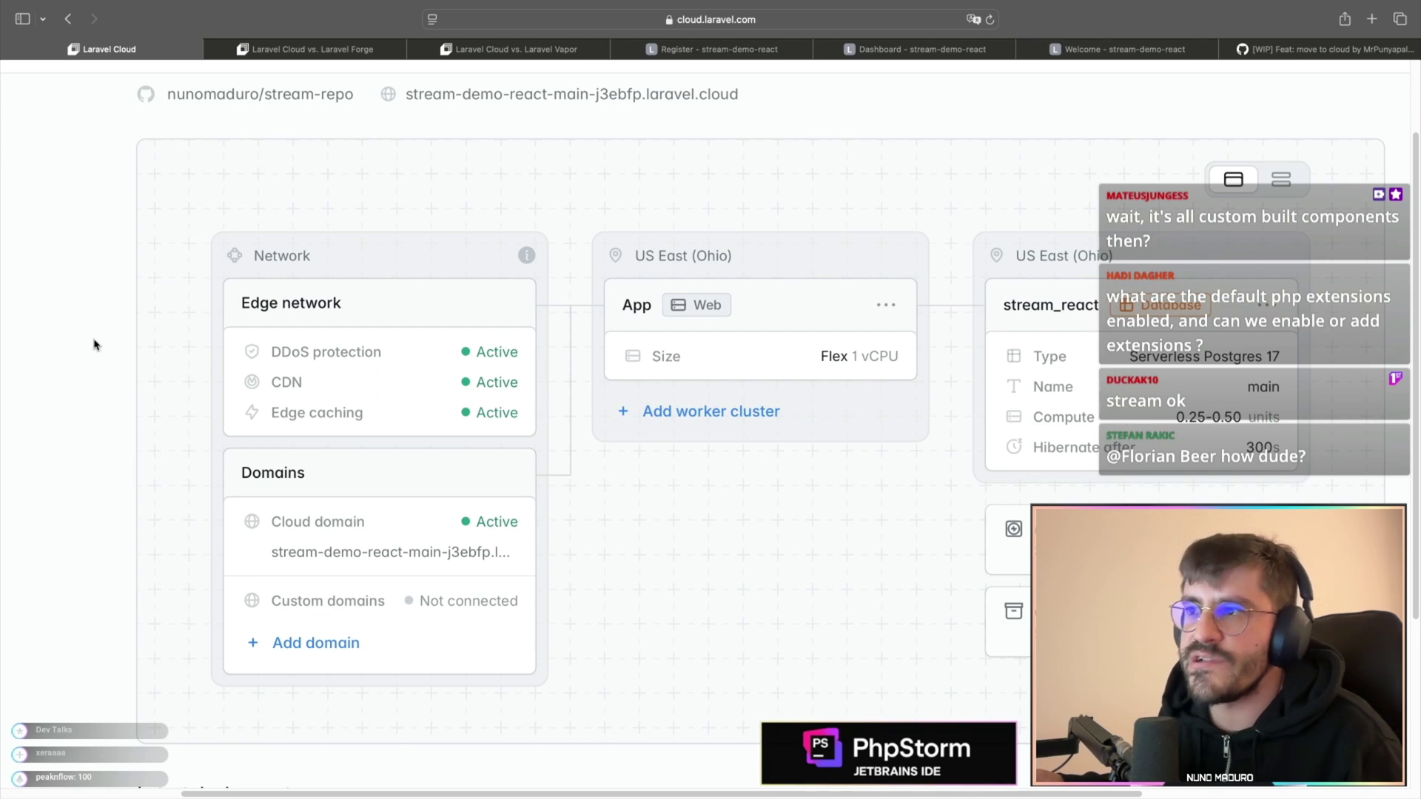
pyautogui.scroll(-1, 97, 338)
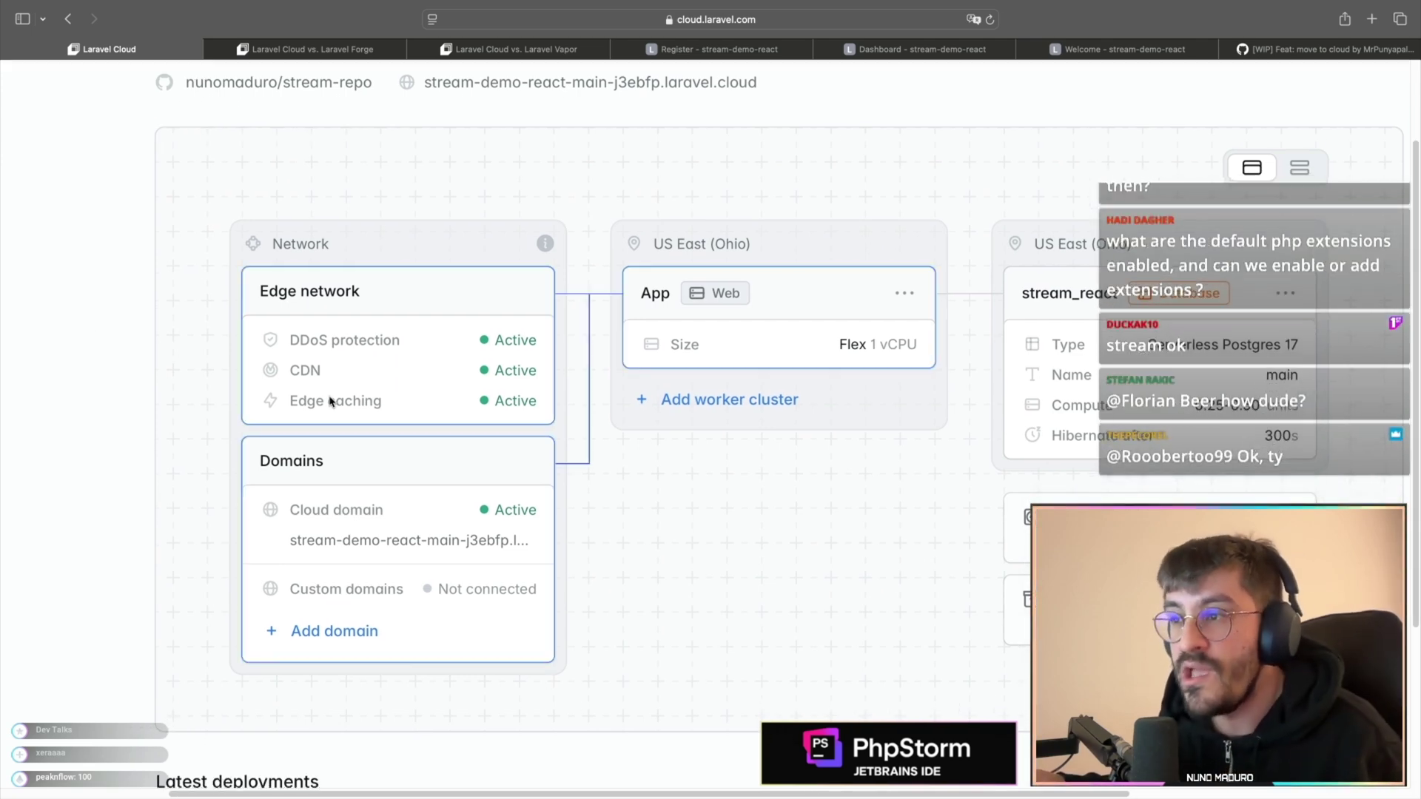
pyautogui.press('super+minus')
pyautogui.press('super+minus')
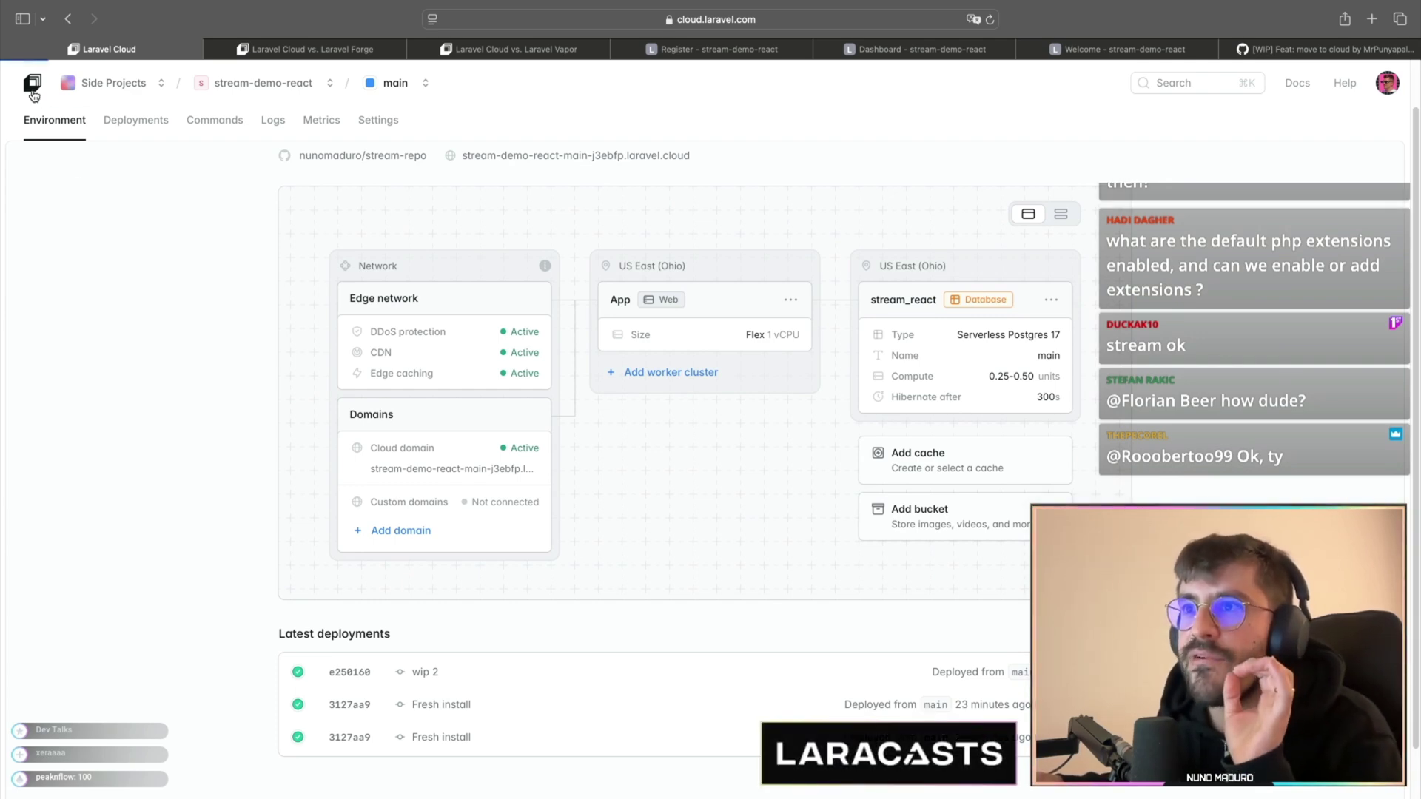
pyautogui.click(113, 82)
# - Open pestphp.com's production Metrics: 32.7K edge responses over 24h and 0.05% average CPU
pyautogui.click(355, 402)
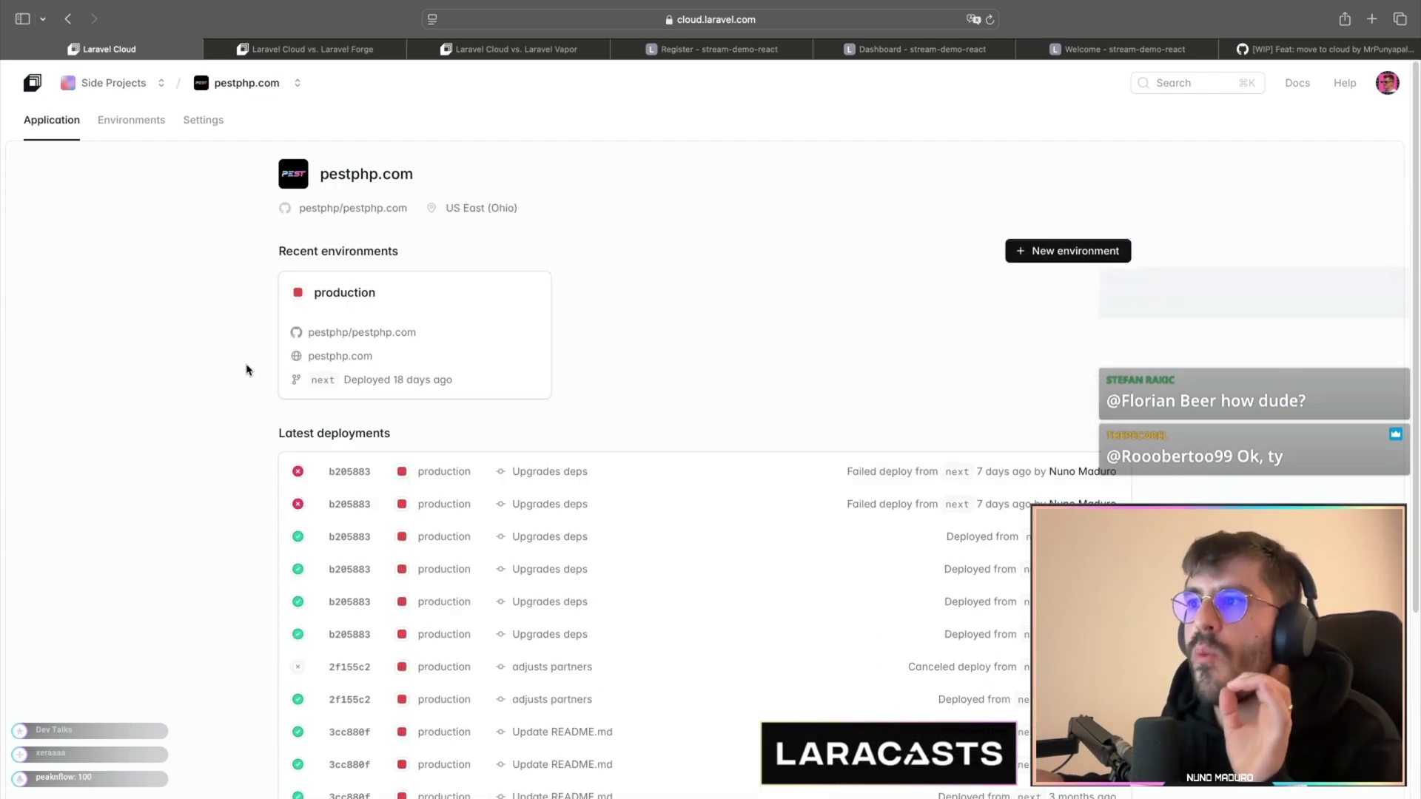
pyautogui.click(343, 292)
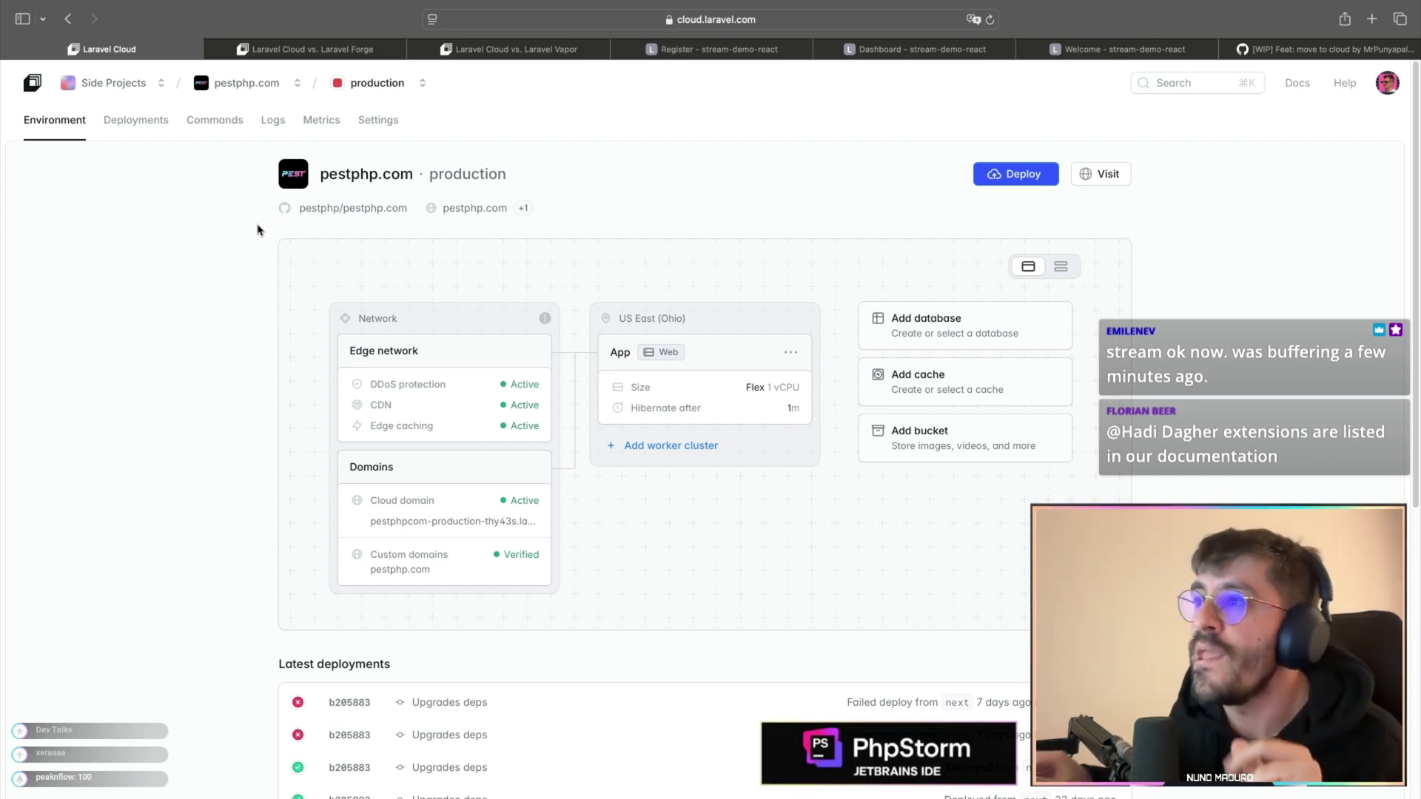
pyautogui.click(323, 135)
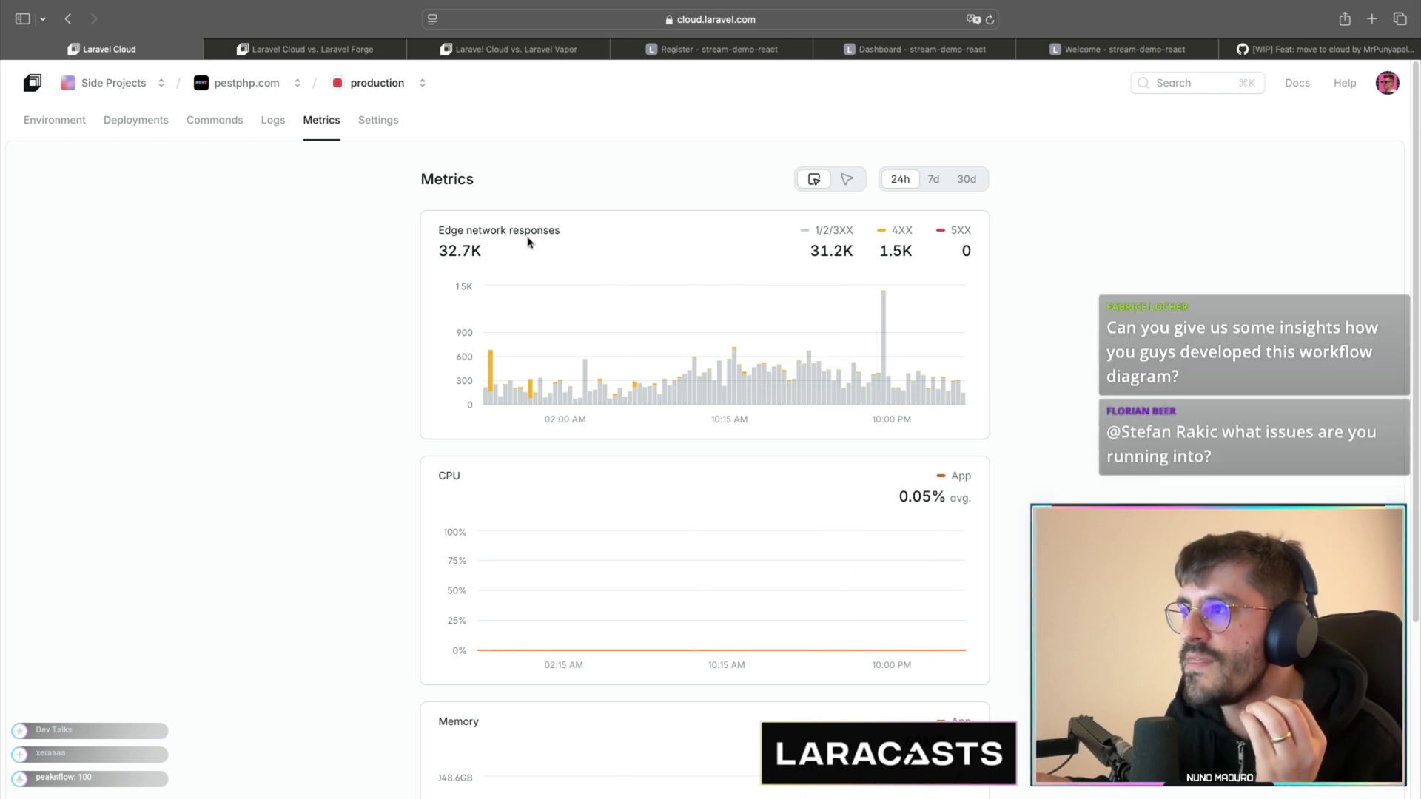
# - Review the Edge network responses chart, then go back to the environment overview
pyautogui.moveTo(439, 230); pyautogui.dragTo(558, 231)
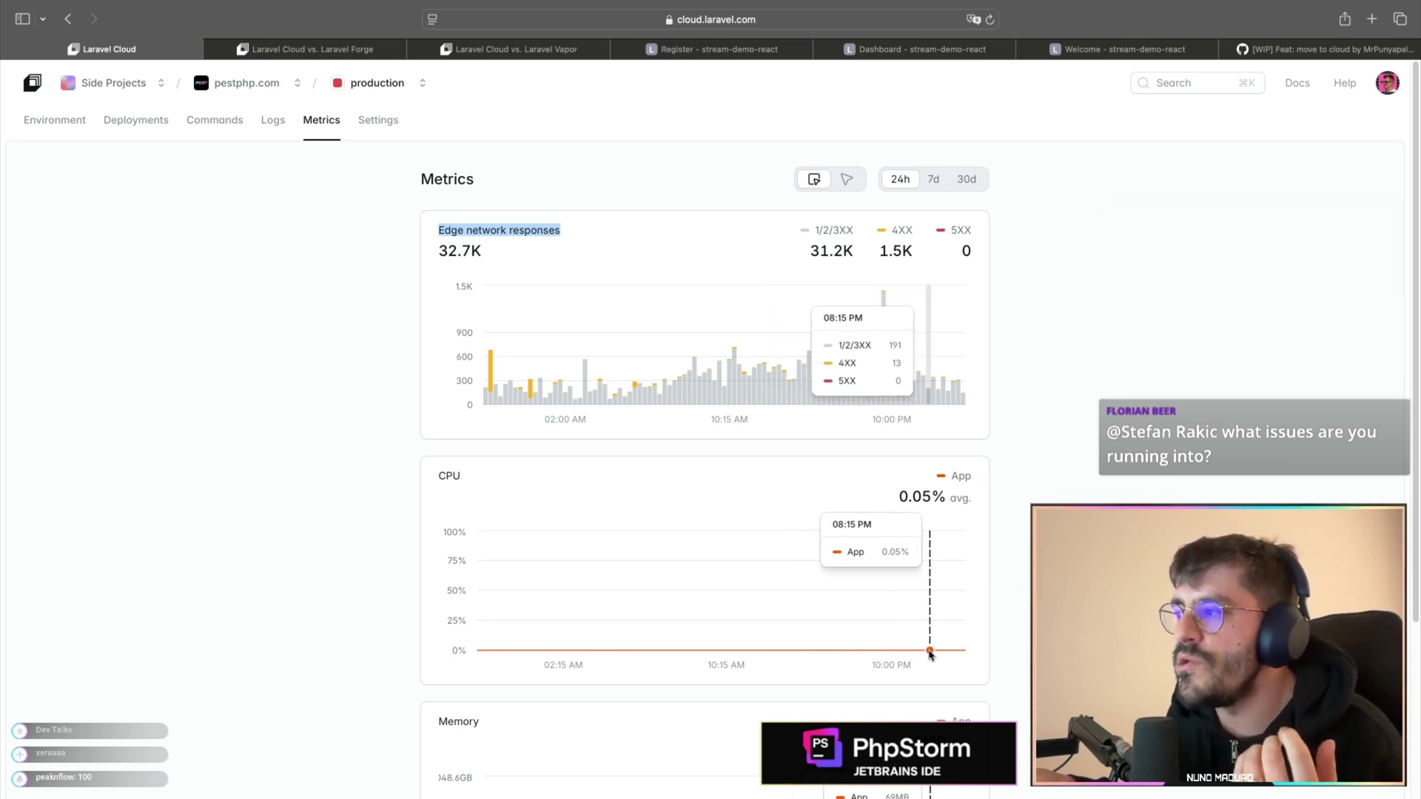
pyautogui.scroll(-3, 937, 655)
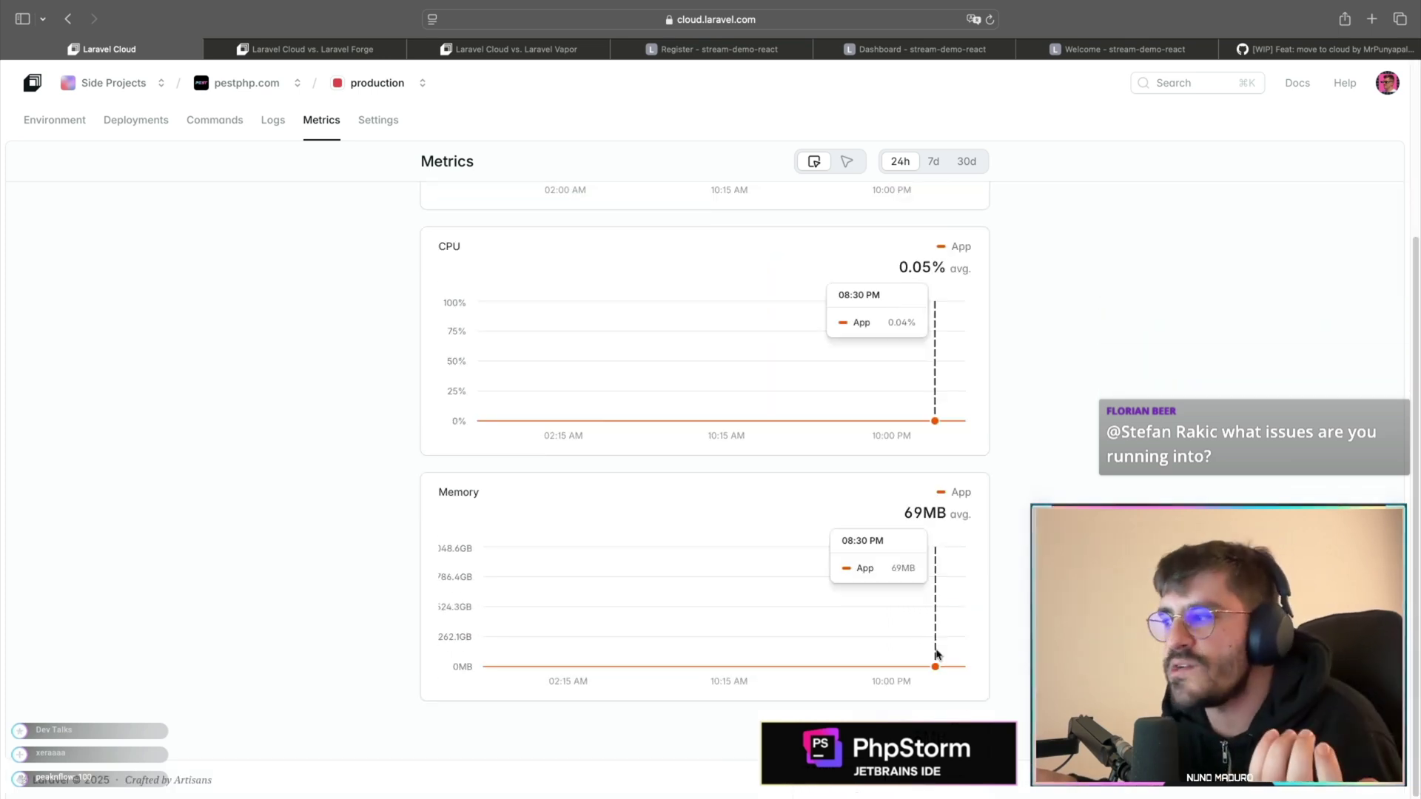
pyautogui.scroll(3, 937, 658)
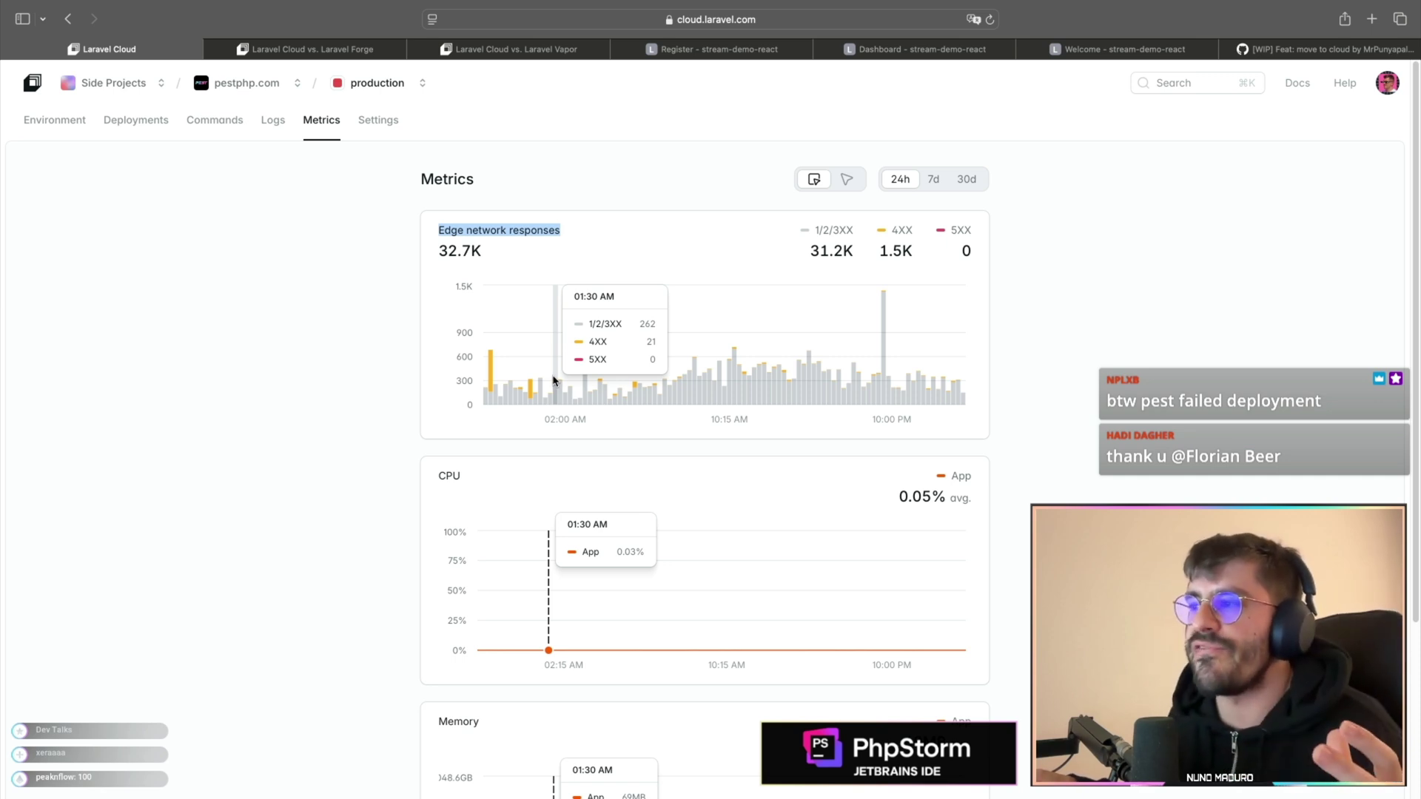
pyautogui.click(59, 120)
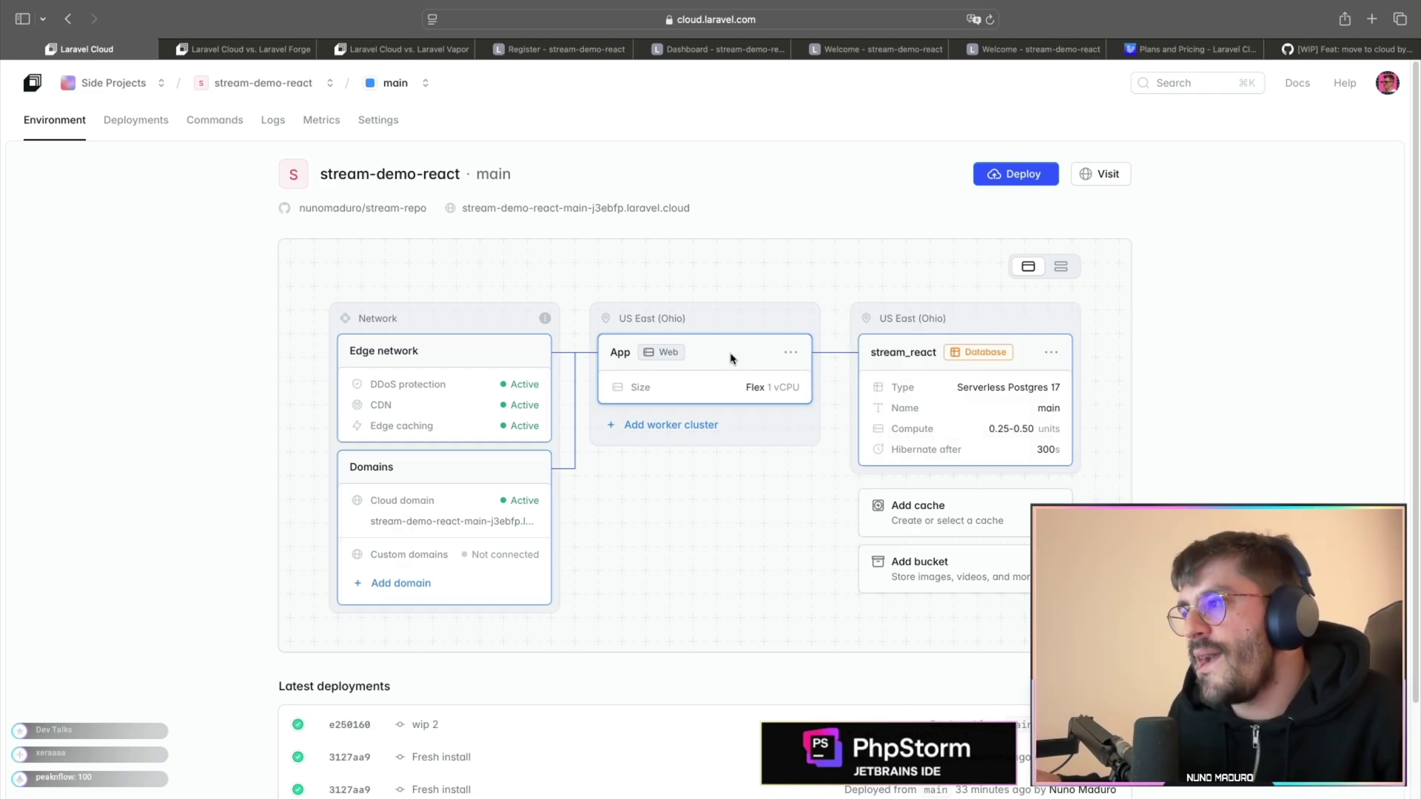
# - Edit the stream-demo-react App cluster and set autoscaling to Custom with a 1–10 replica range
pyautogui.click(731, 359)
pyautogui.click(729, 355)
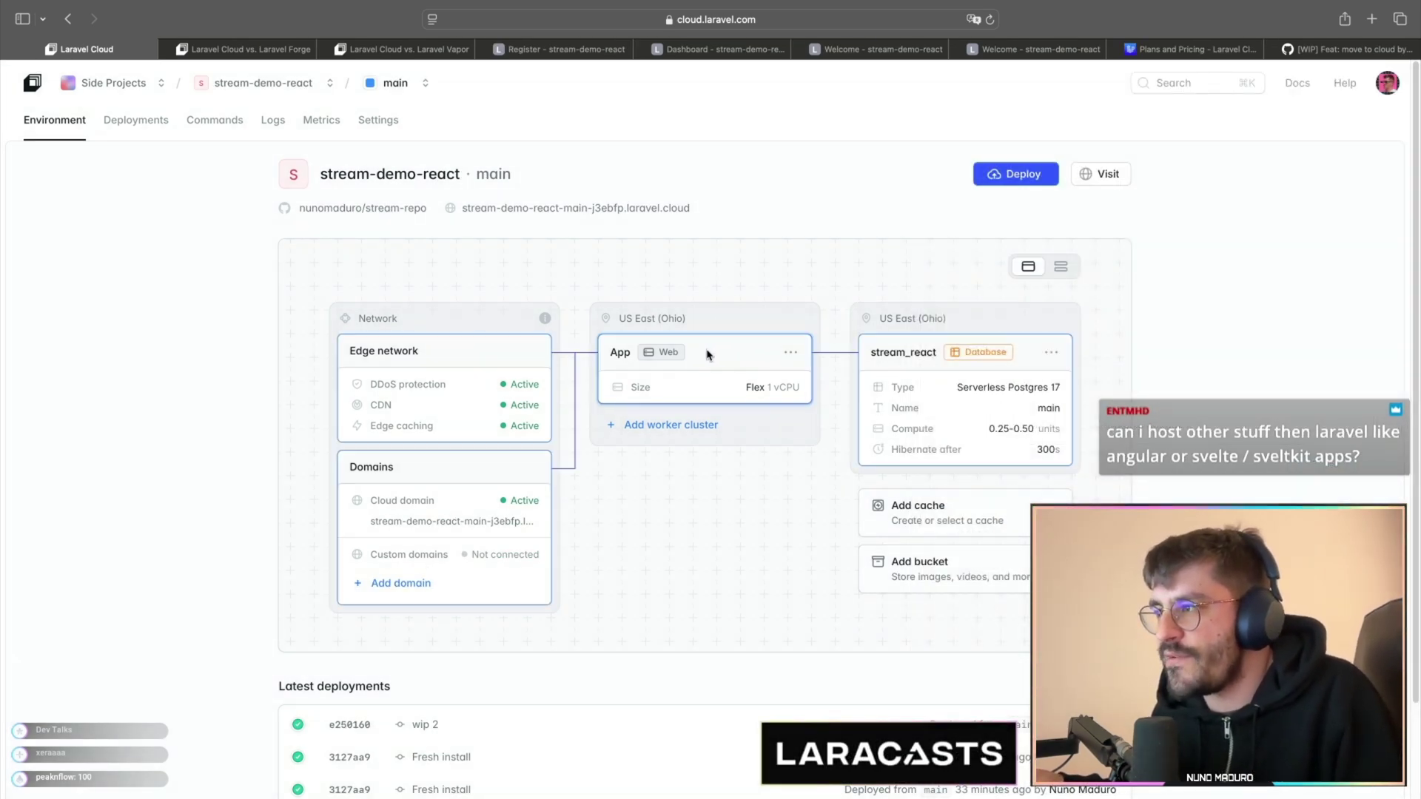
pyautogui.scroll(5, 704, 361)
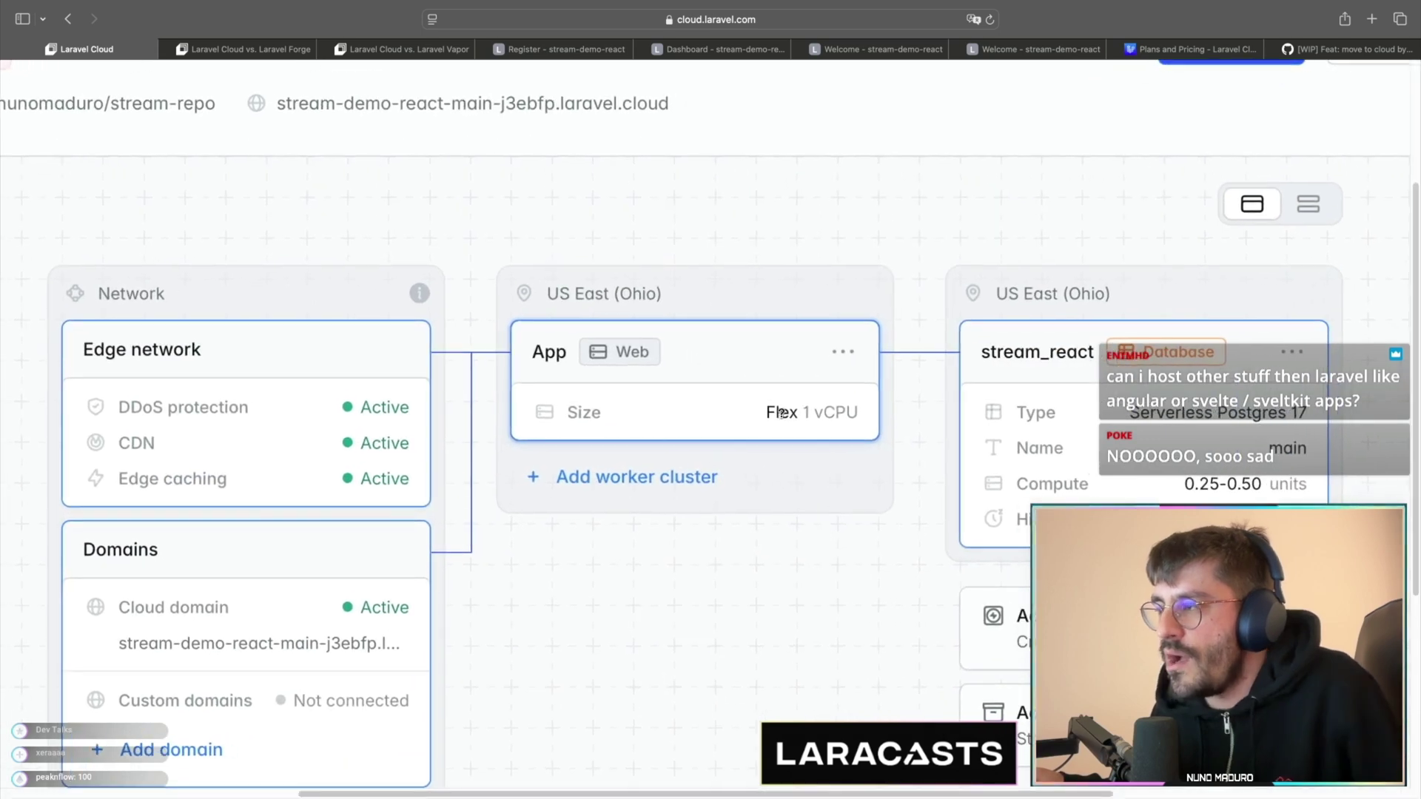
pyautogui.click(843, 351)
pyautogui.click(798, 406)
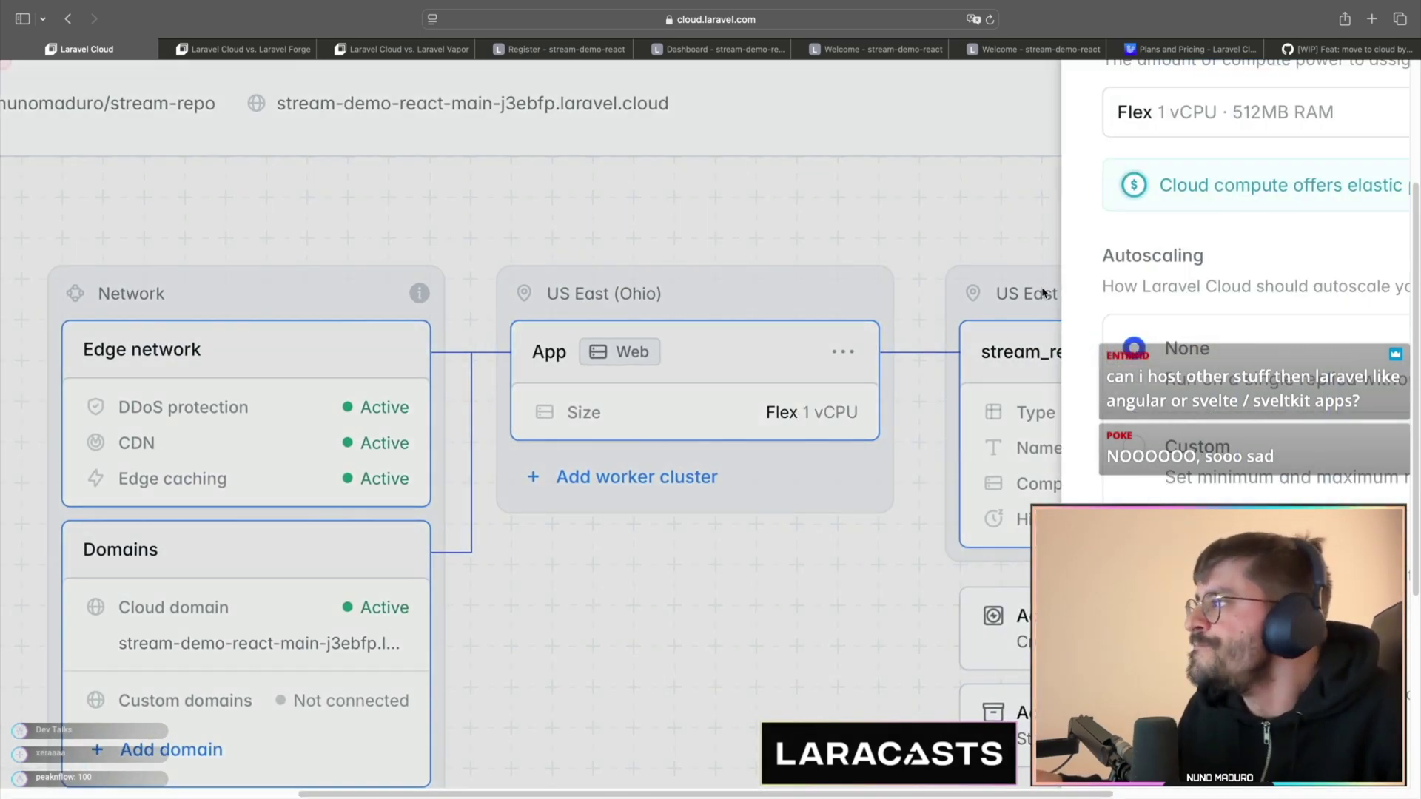
pyautogui.scroll(-5, 1200, 229)
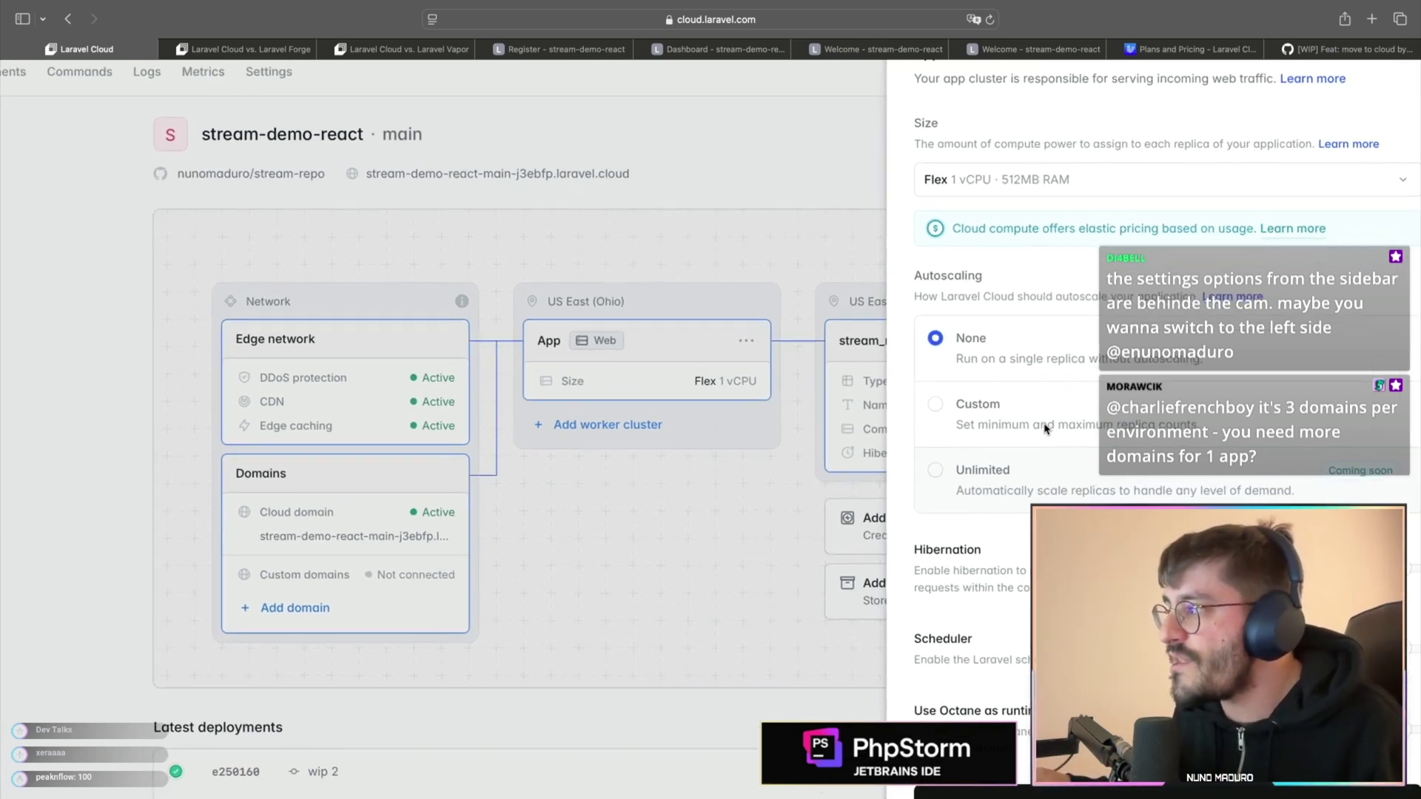
pyautogui.click(992, 406)
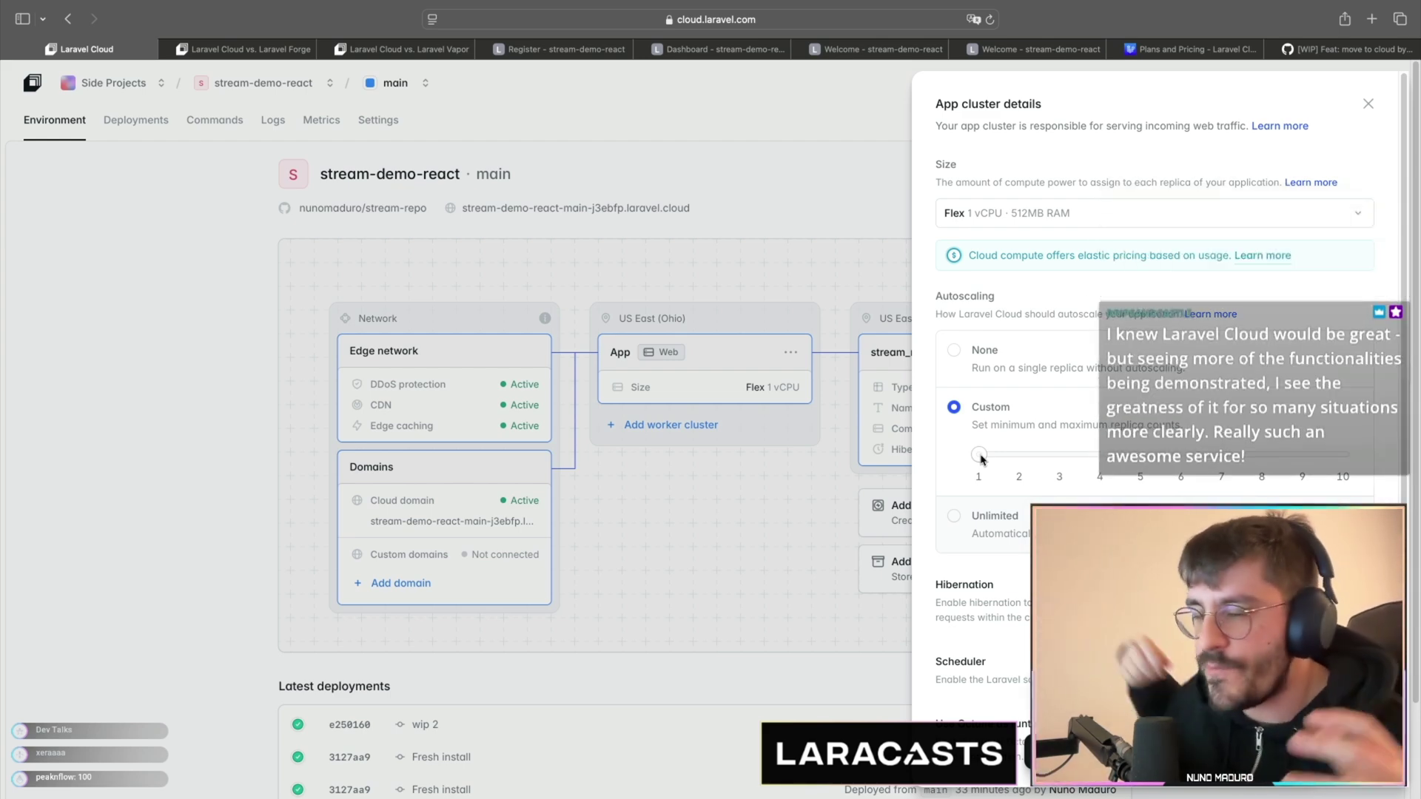
# - Set the App cluster's maximum replicas to 9 and enable hibernation after 5 idle minutes
pyautogui.moveTo(980, 456); pyautogui.dragTo(1129, 451)
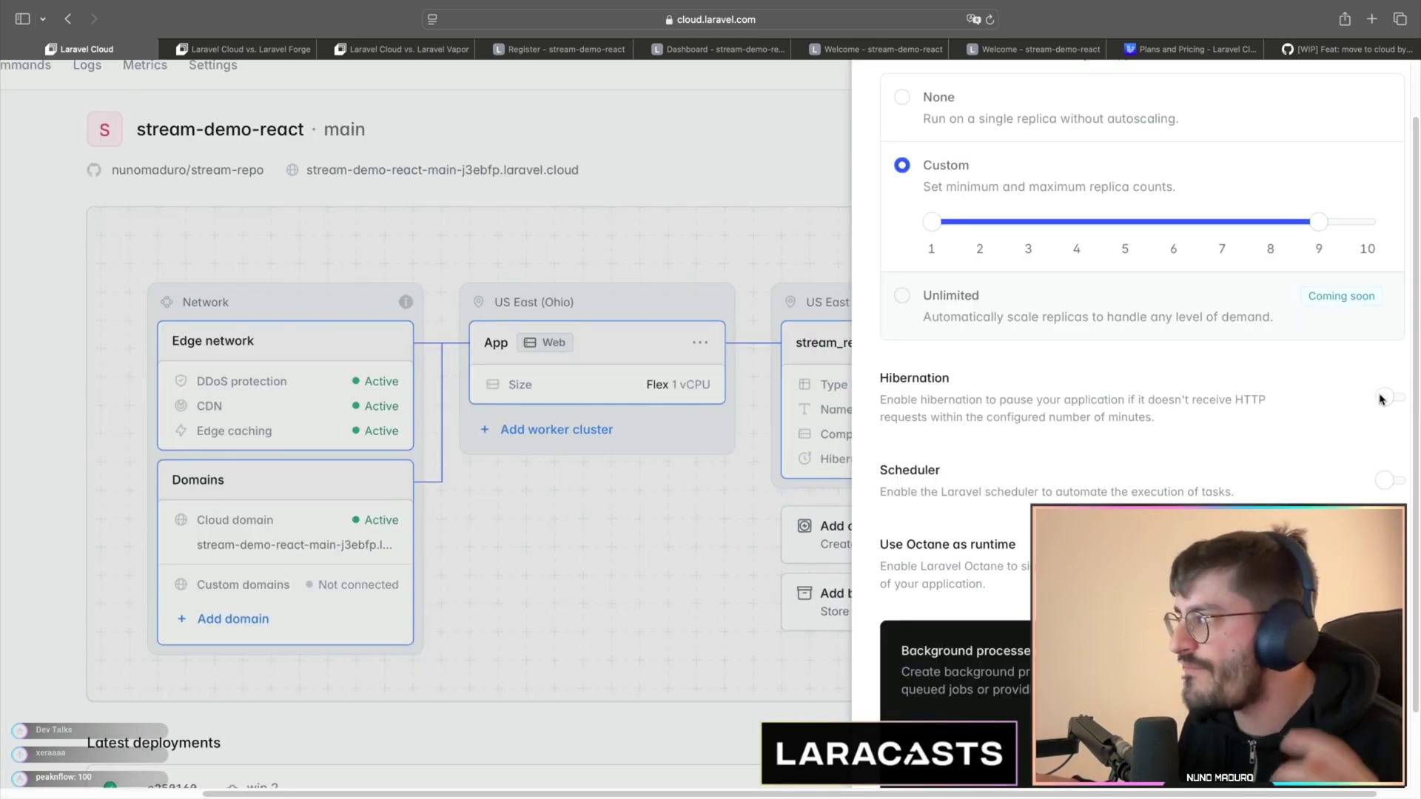
pyautogui.click(1383, 398)
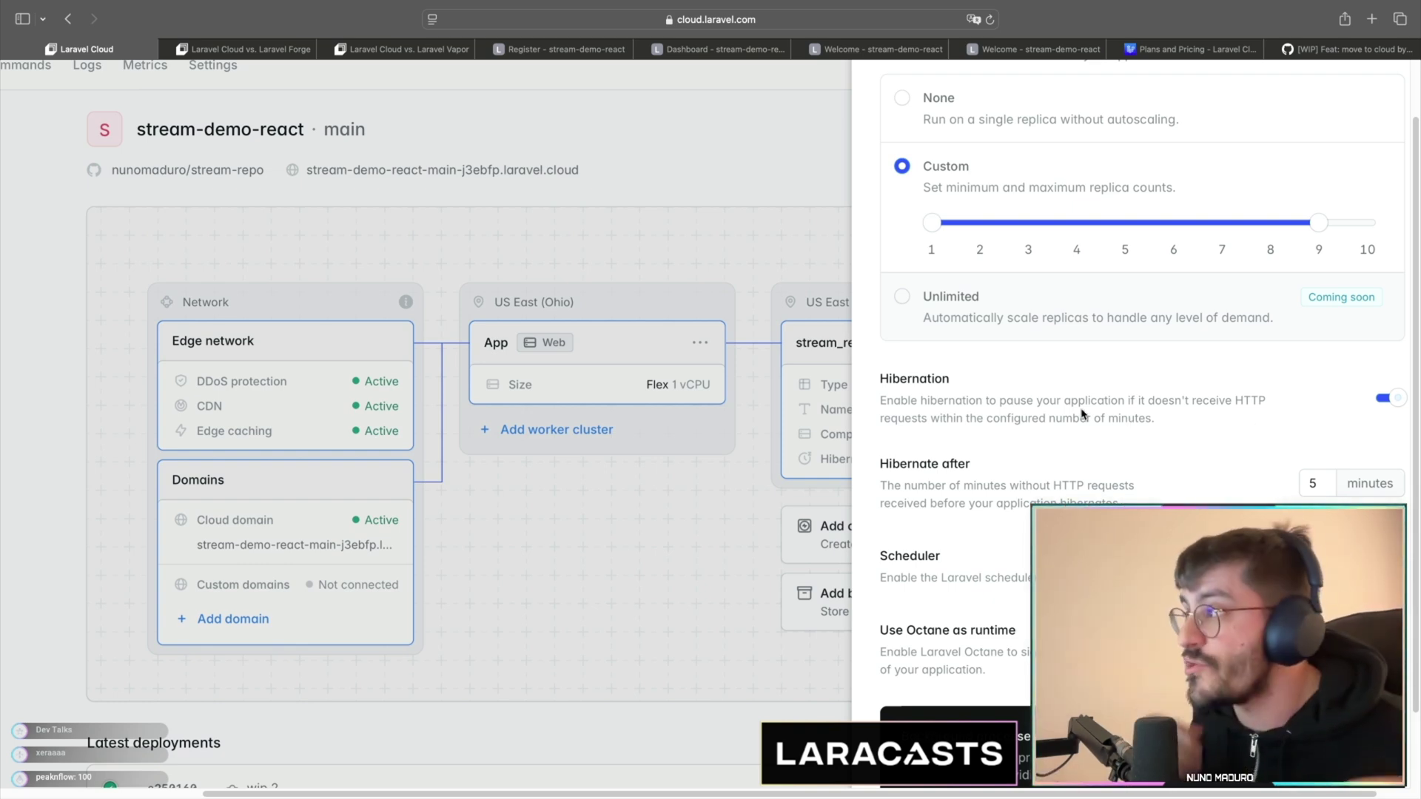
pyautogui.scroll(5, 1029, 356)
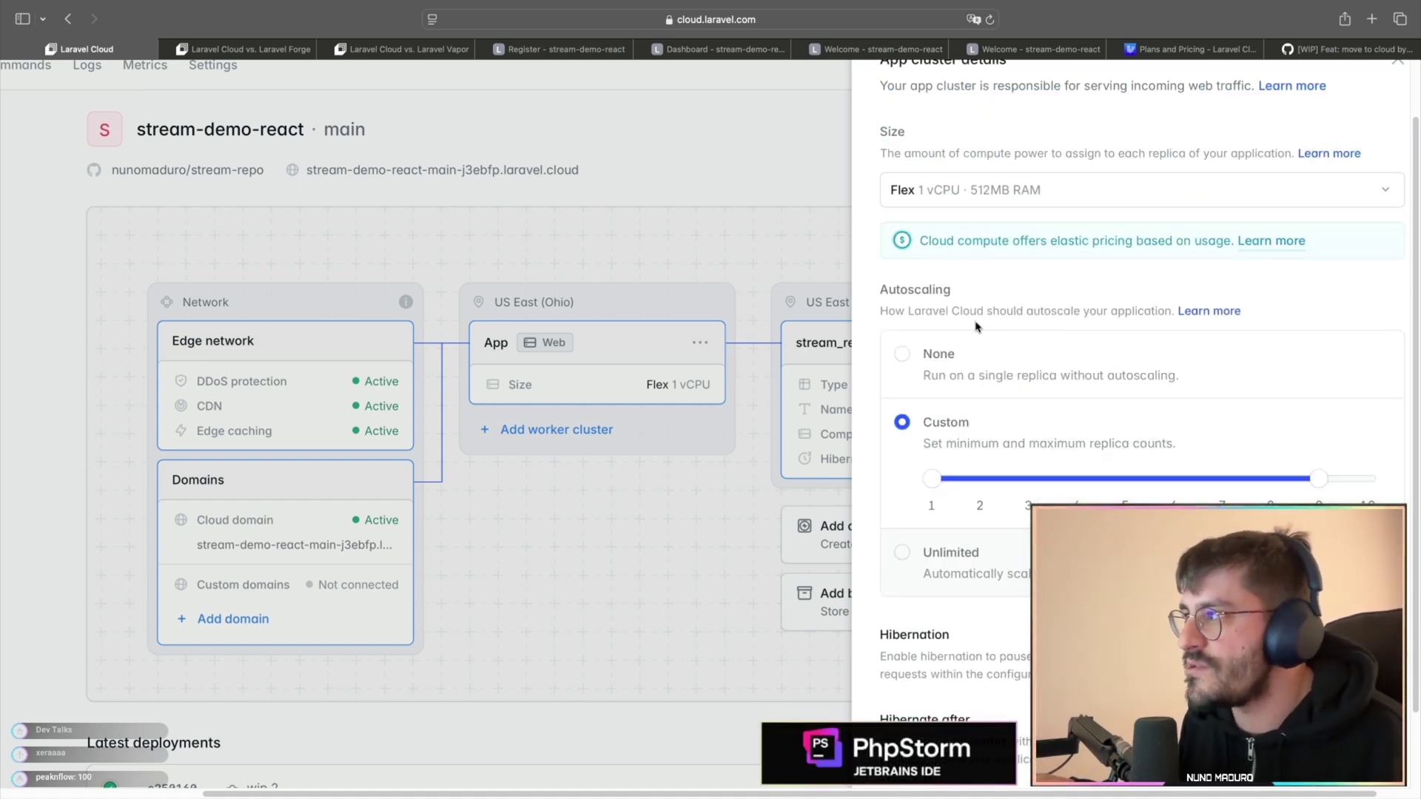
pyautogui.scroll(-4, 1085, 479)
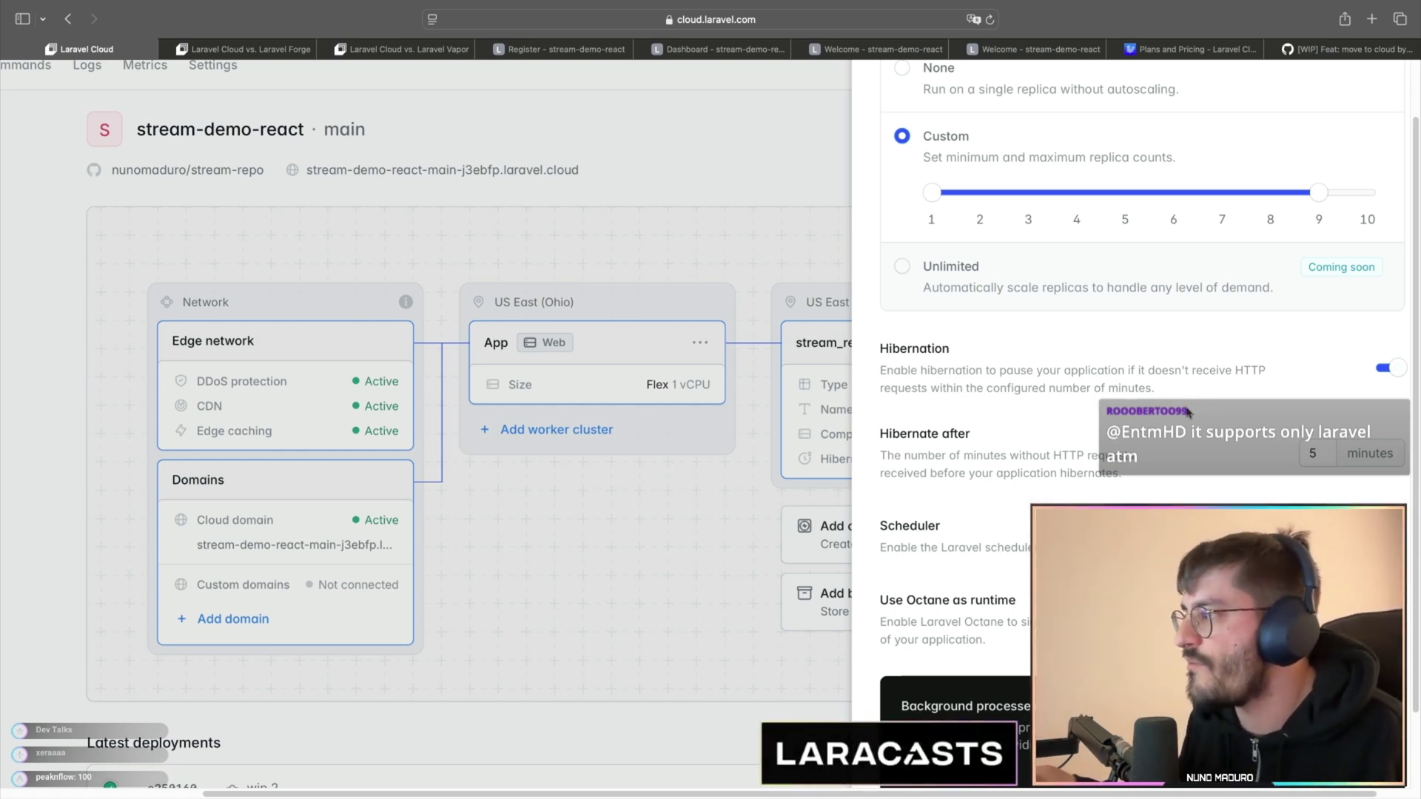
pyautogui.scroll(-1, 1187, 412)
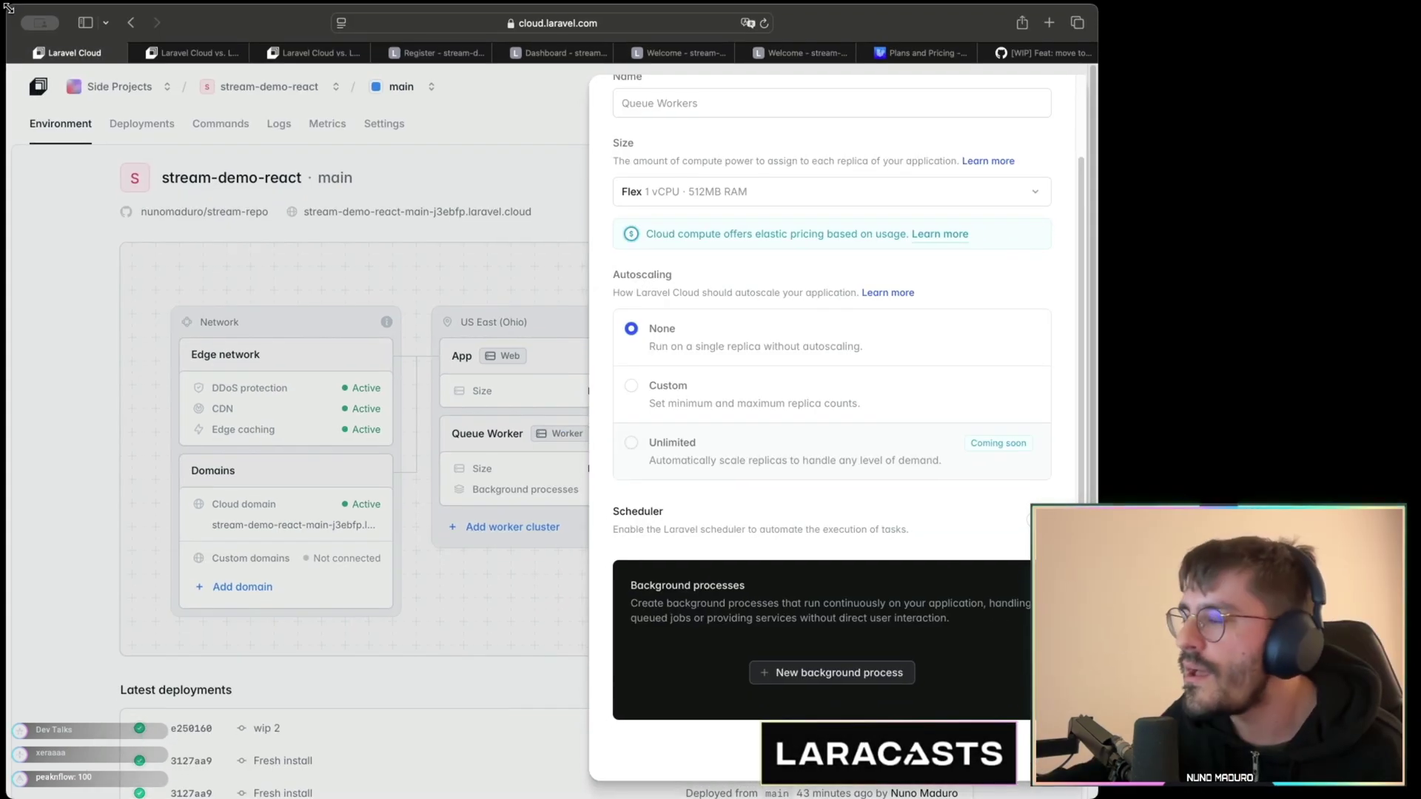
# - Add a queue worker background process running php artisan queue:work database with 1 process
pyautogui.scroll(-1, 895, 566)
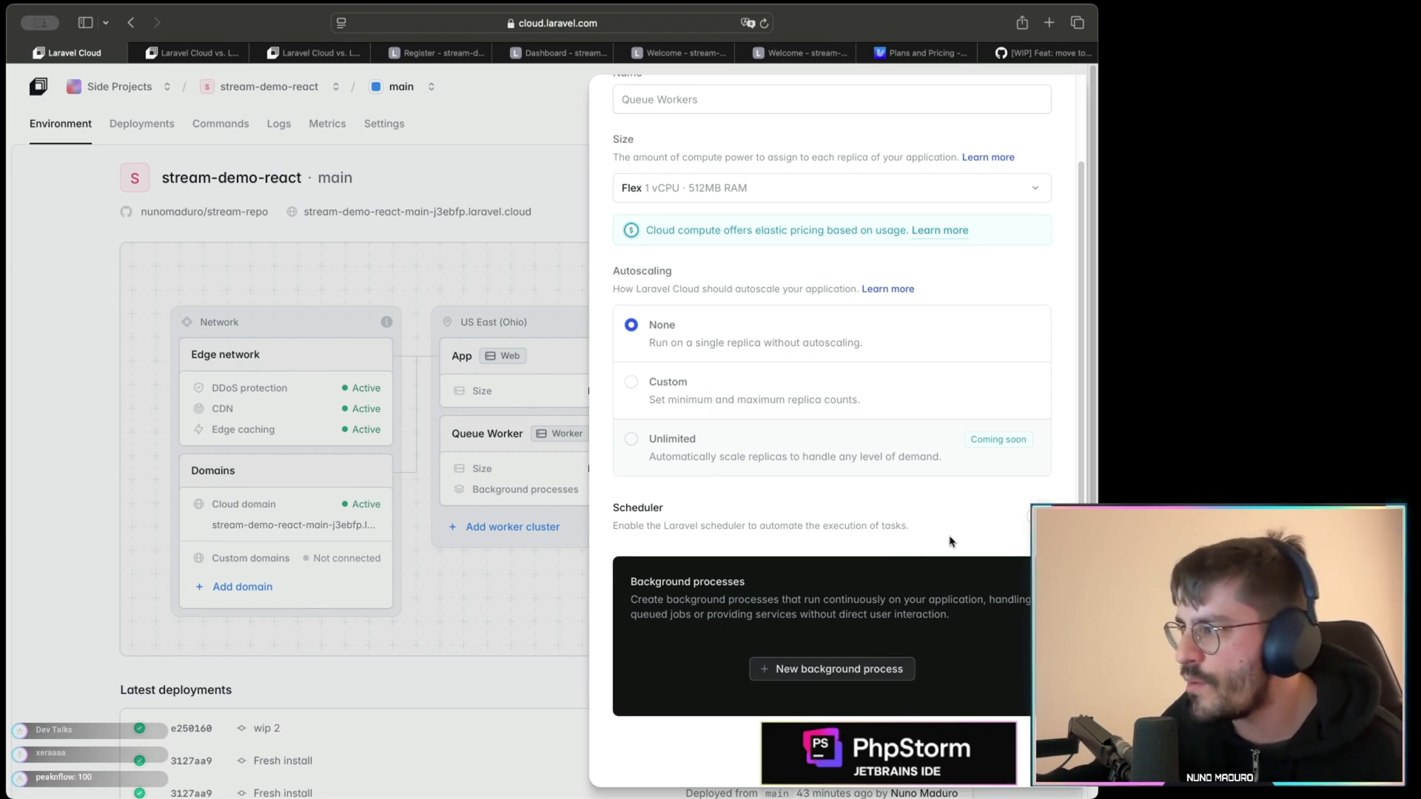
pyautogui.click(809, 670)
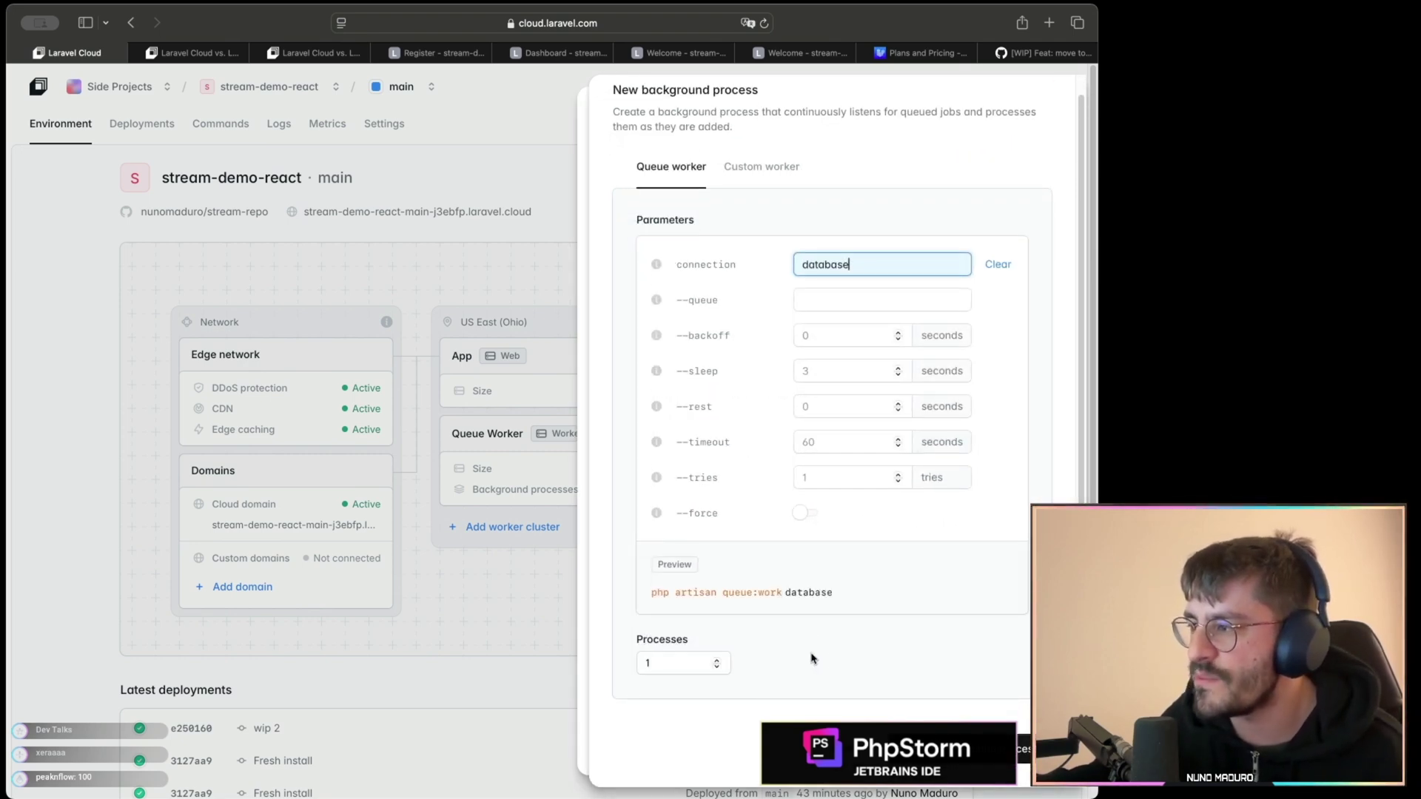
pyautogui.moveTo(670, 592); pyautogui.dragTo(838, 594)
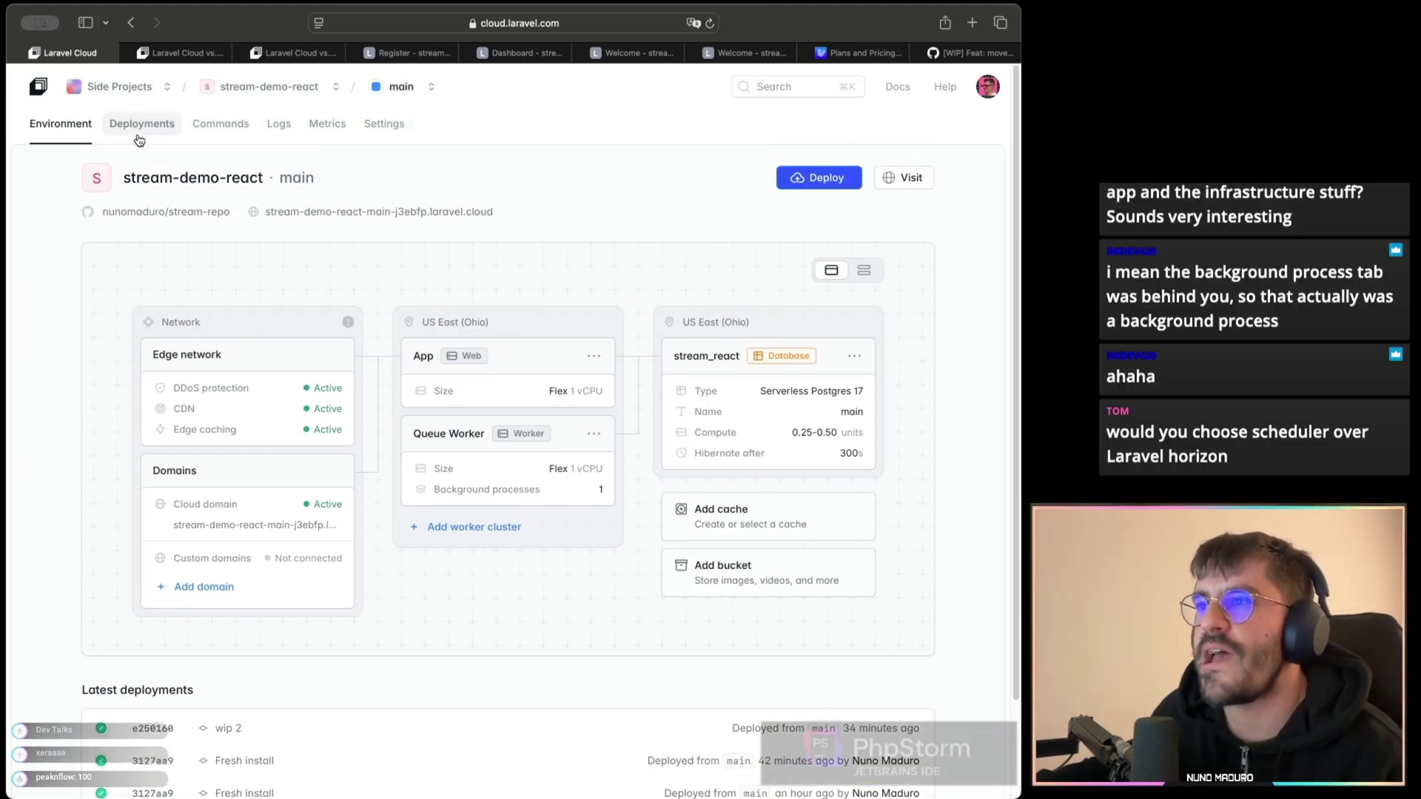
# - Run php artisan list on the main environment from the Commands tab
pyautogui.click(138, 140)
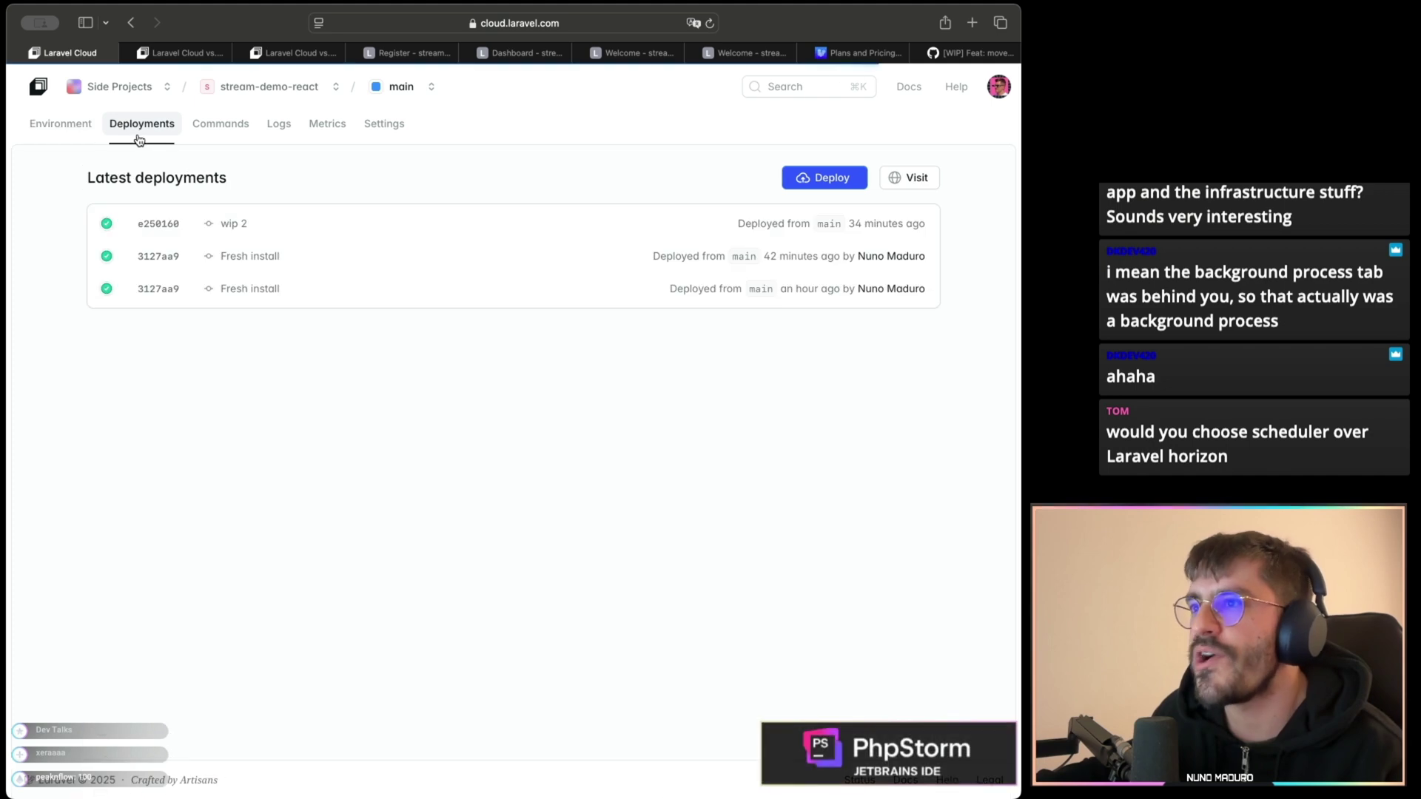
pyautogui.click(198, 127)
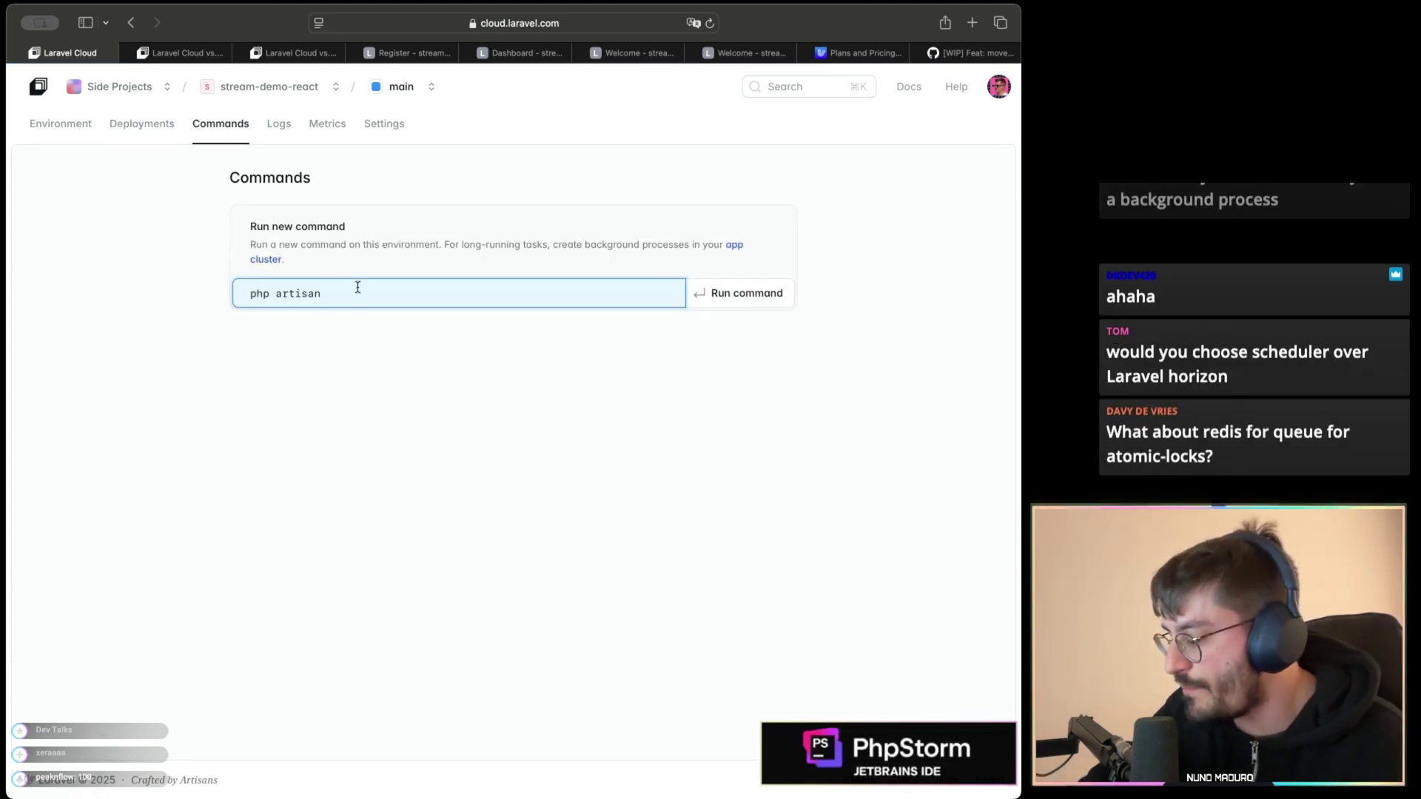
pyautogui.write('list')
pyautogui.click(717, 293)
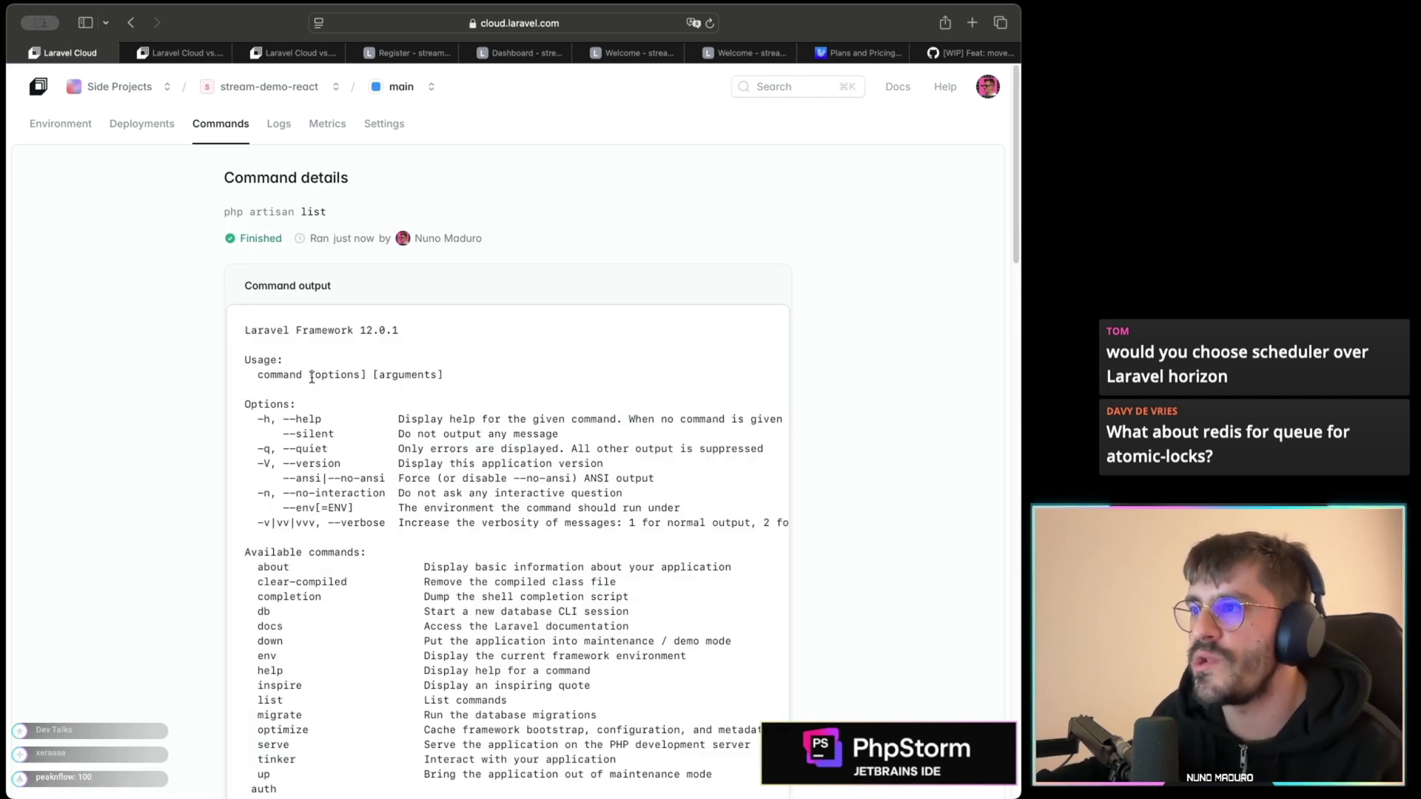
# - Highlight Laravel Framework 12.0.1 in the command output, then go to environment settings
pyautogui.moveTo(245, 326); pyautogui.dragTo(453, 609)
pyautogui.click(372, 330)
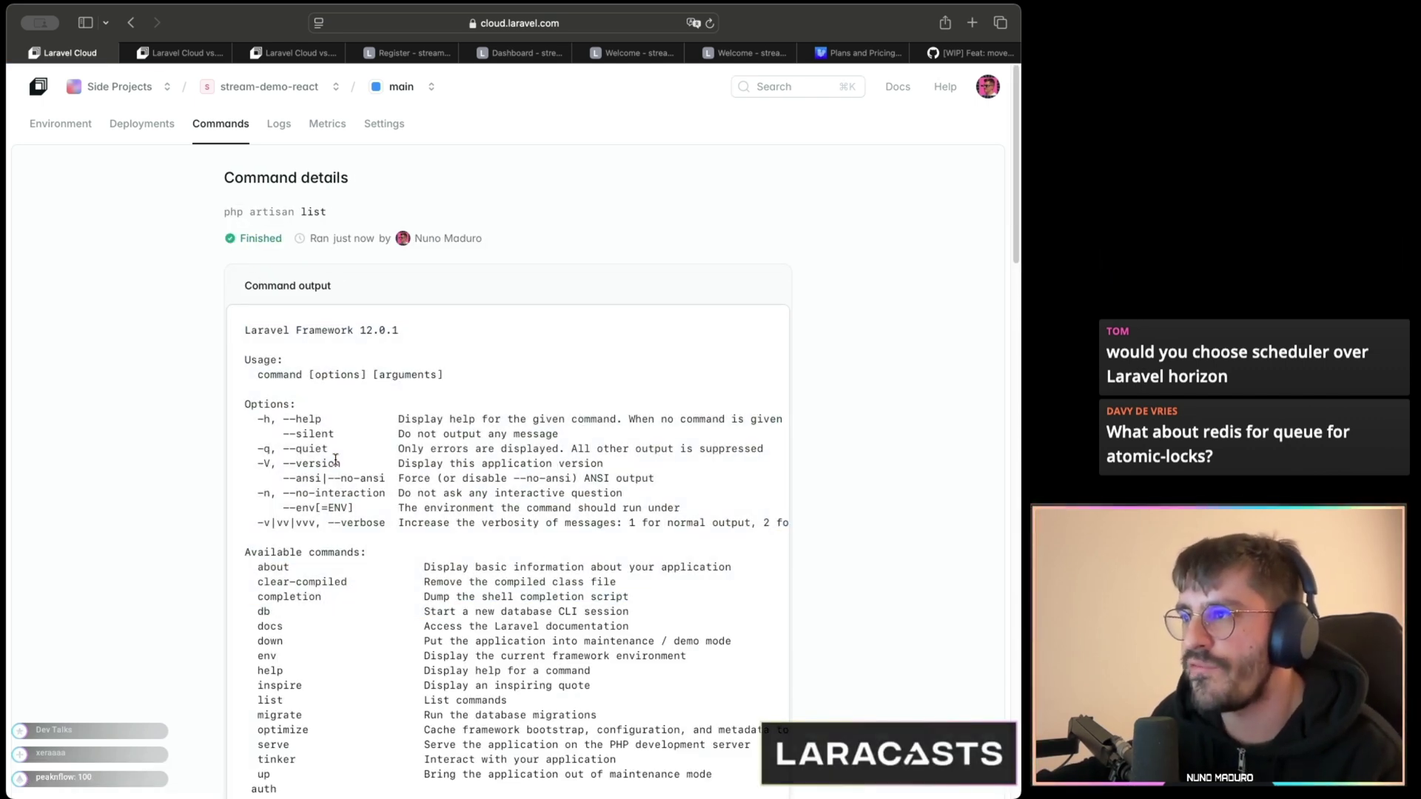
pyautogui.moveTo(360, 330); pyautogui.dragTo(399, 330)
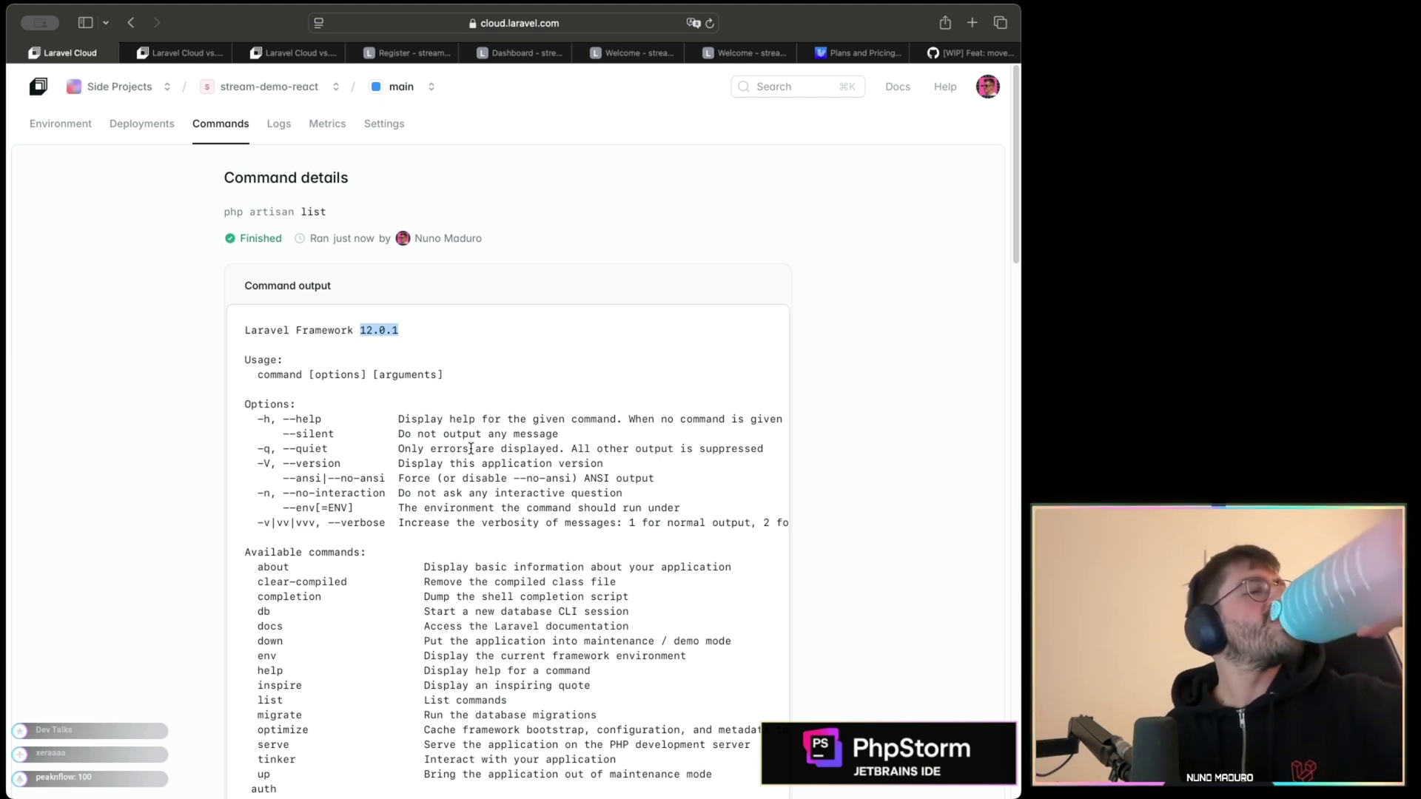
pyautogui.click(384, 124)
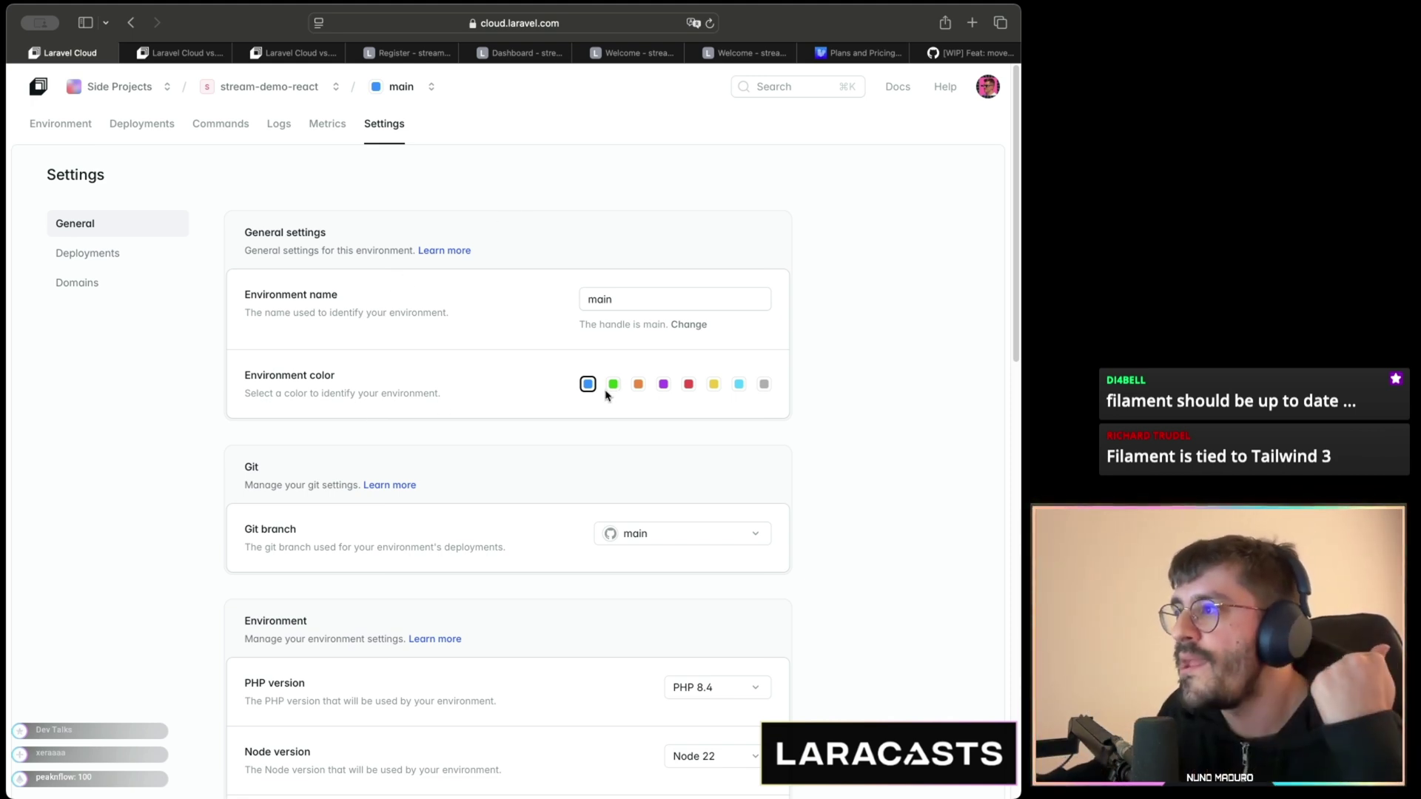
pyautogui.click(612, 384)
pyautogui.click(638, 384)
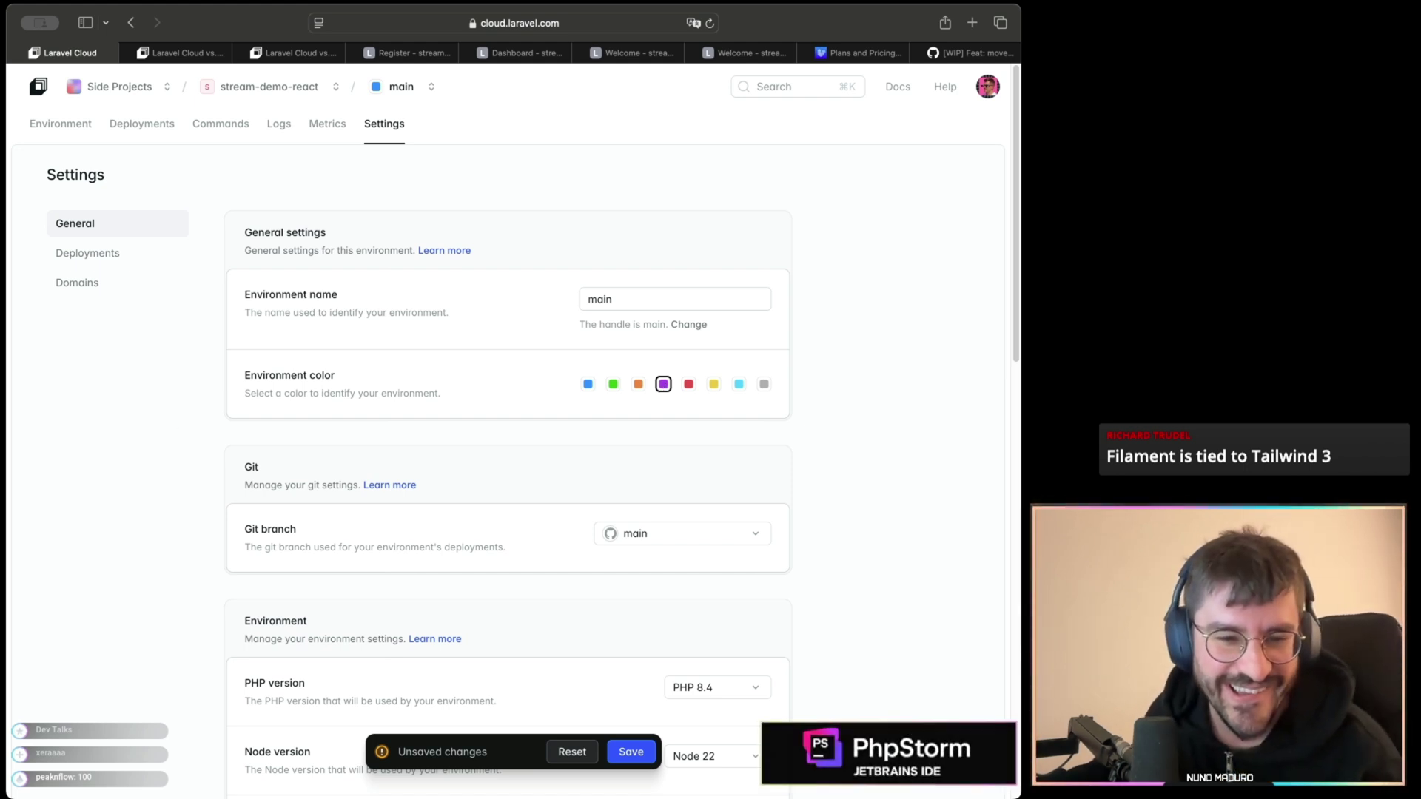
pyautogui.scroll(-2, 383, 471)
pyautogui.click(572, 751)
pyautogui.scroll(-4, 609, 581)
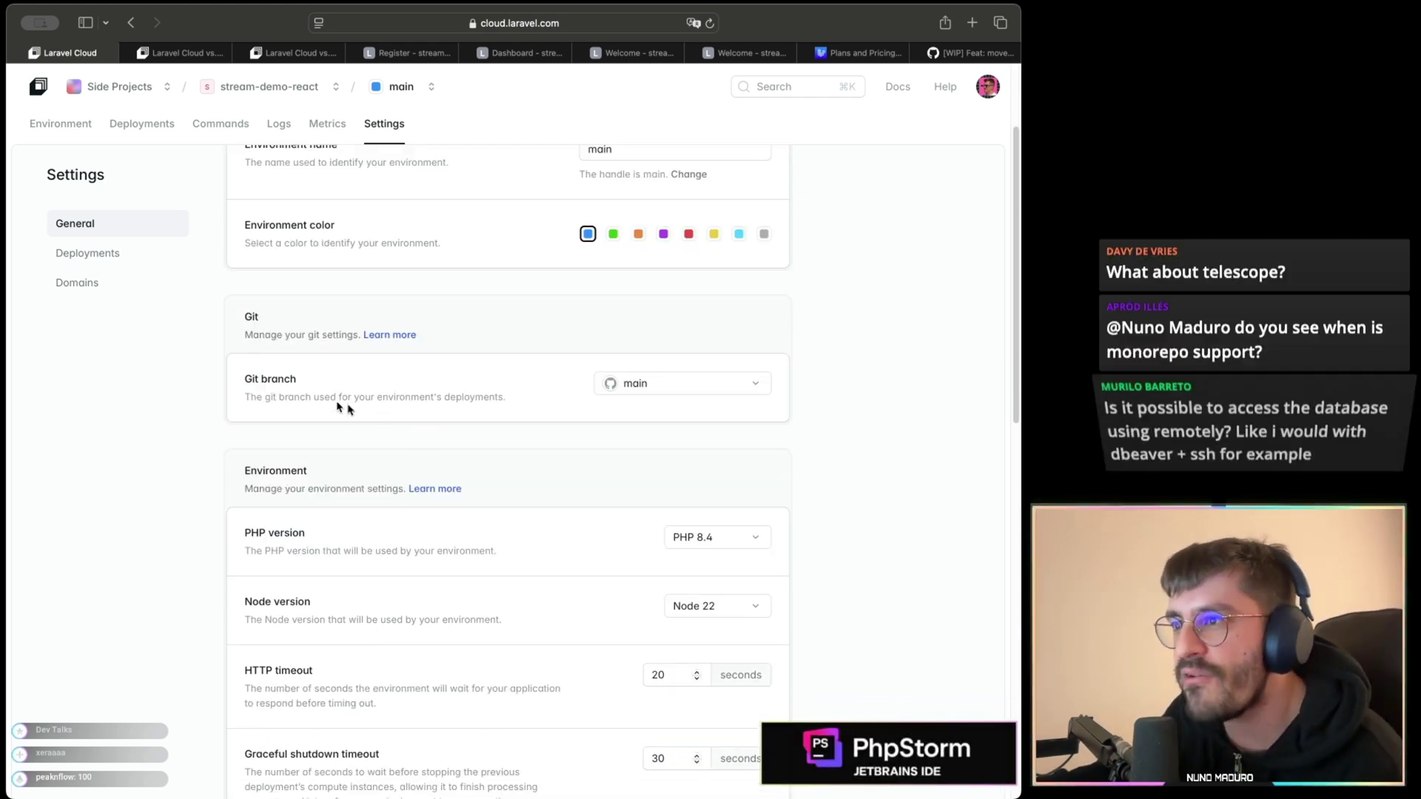
pyautogui.click(644, 386)
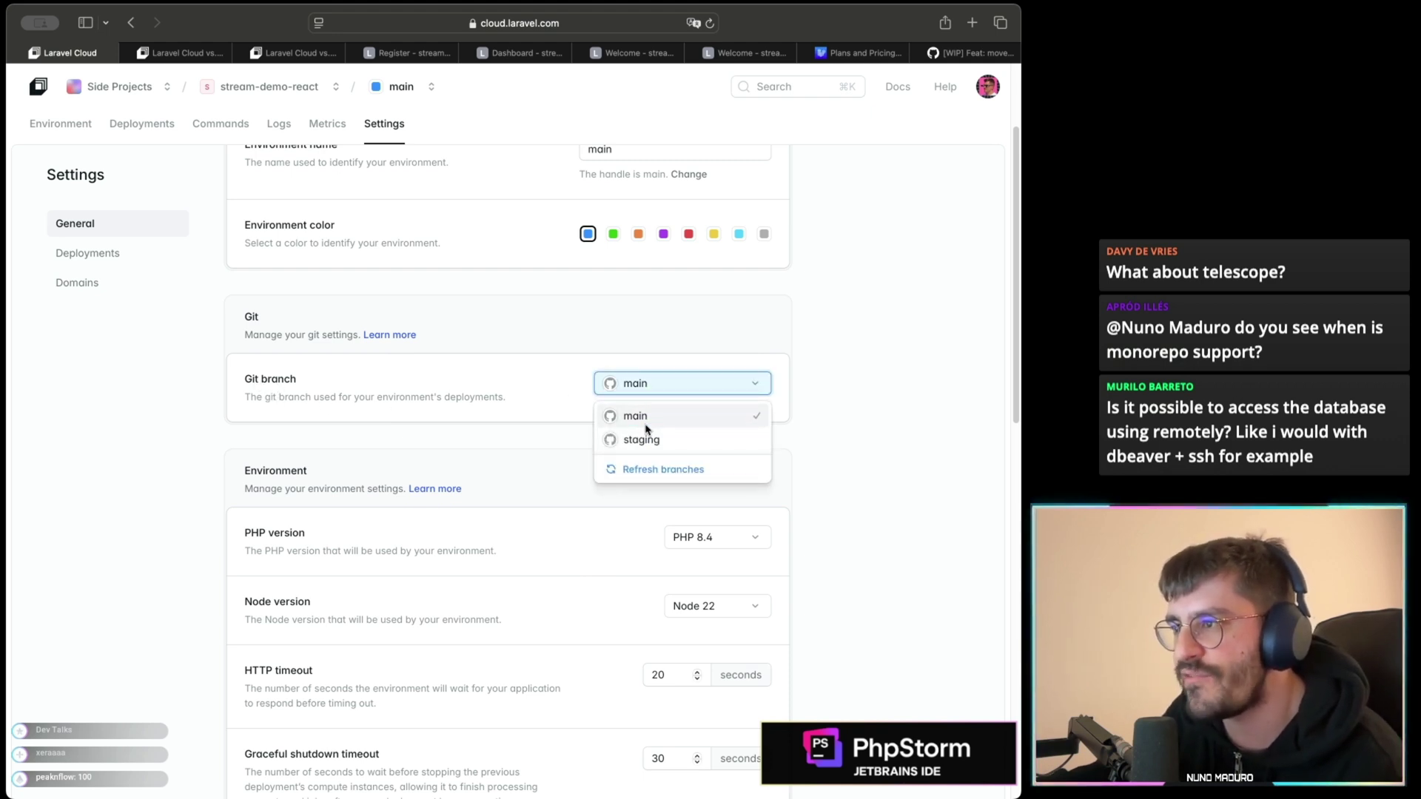
pyautogui.click(503, 444)
pyautogui.scroll(-5, 500, 444)
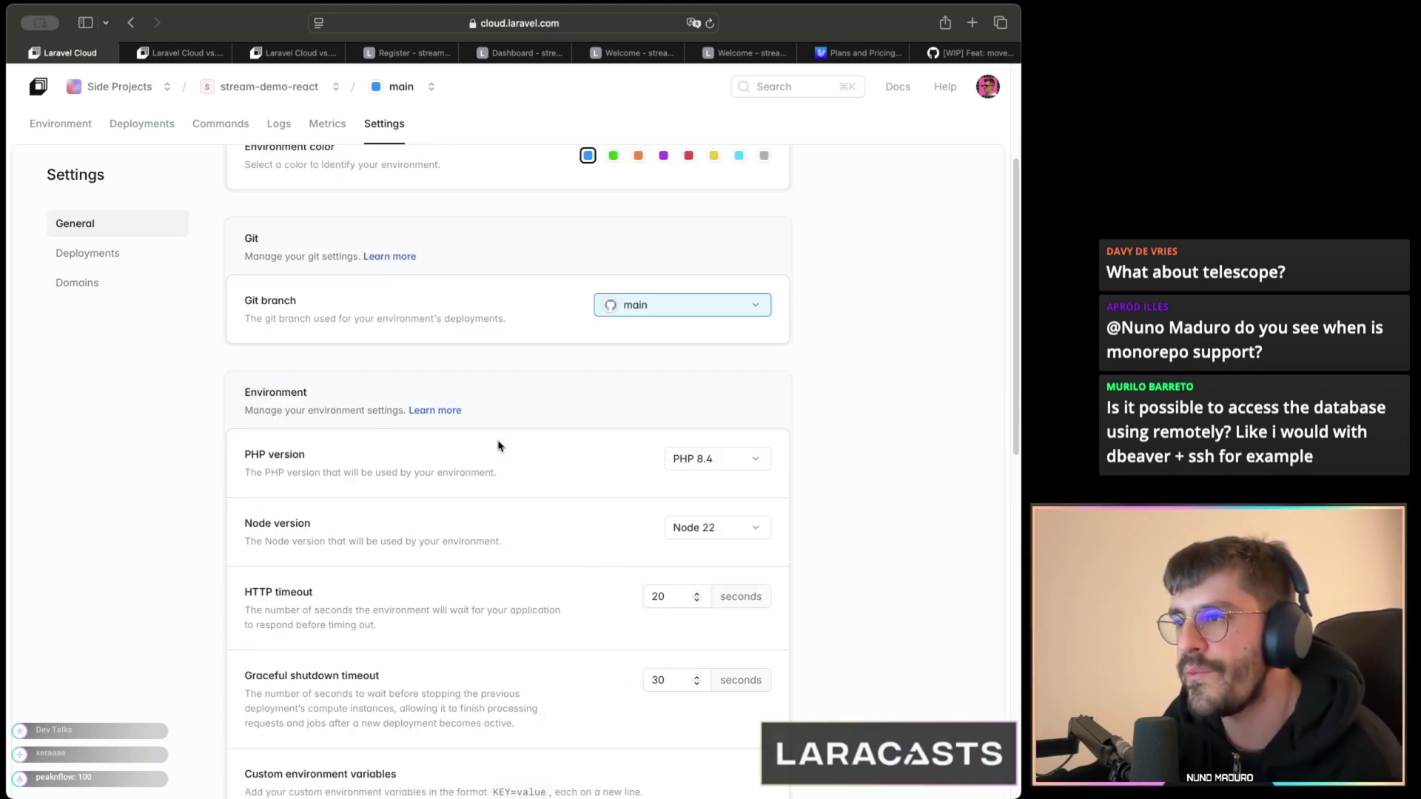
pyautogui.click(717, 377)
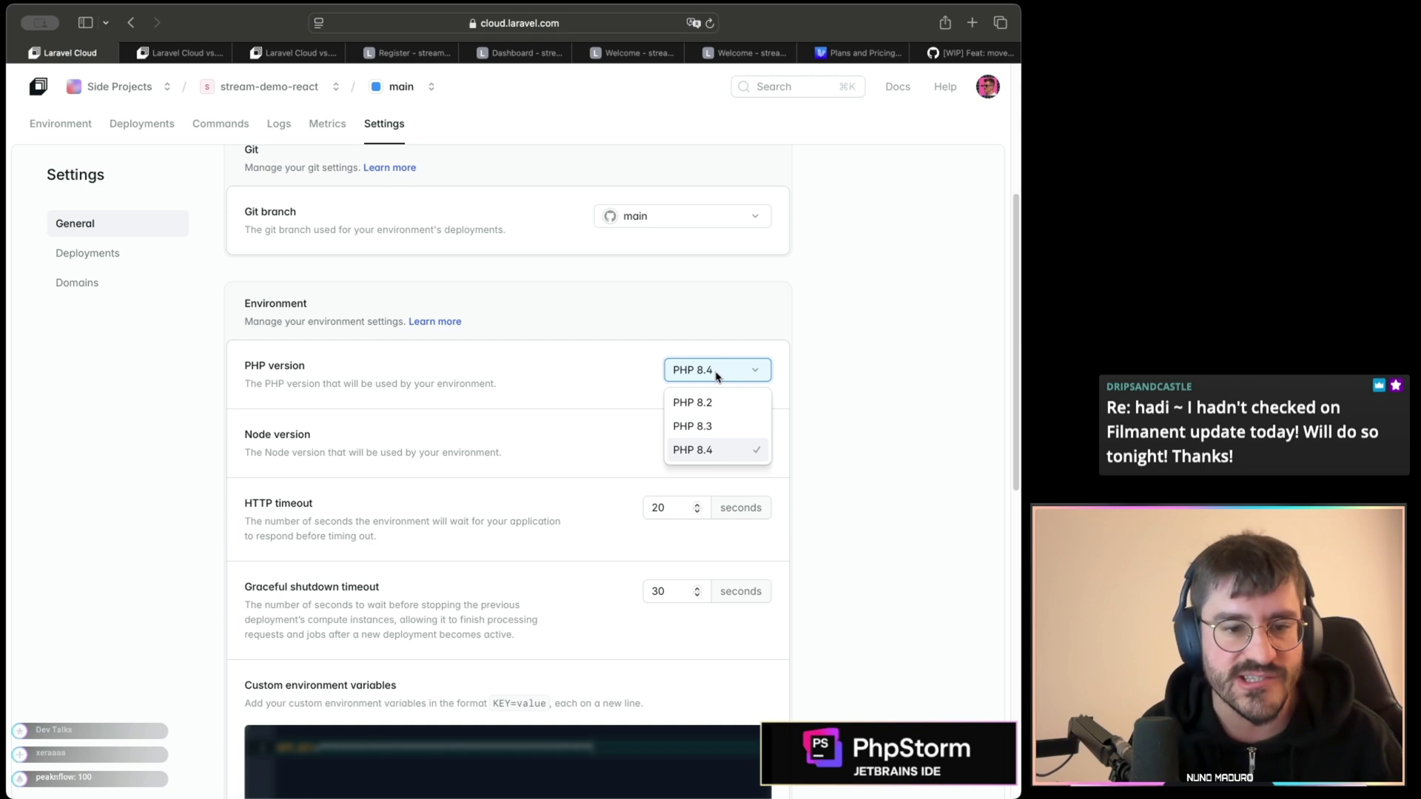
pyautogui.click(806, 422)
pyautogui.click(731, 439)
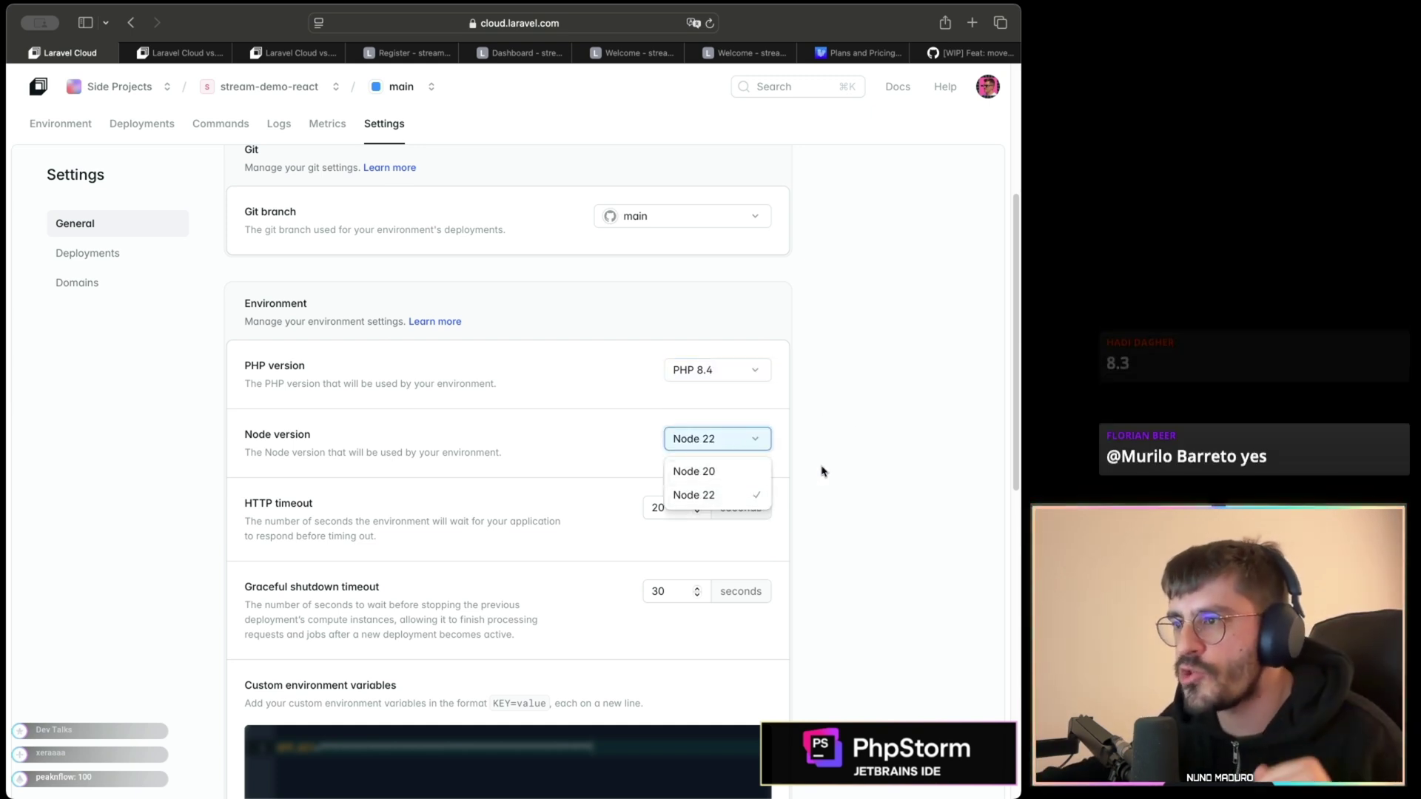
pyautogui.click(824, 472)
pyautogui.scroll(-6, 762, 501)
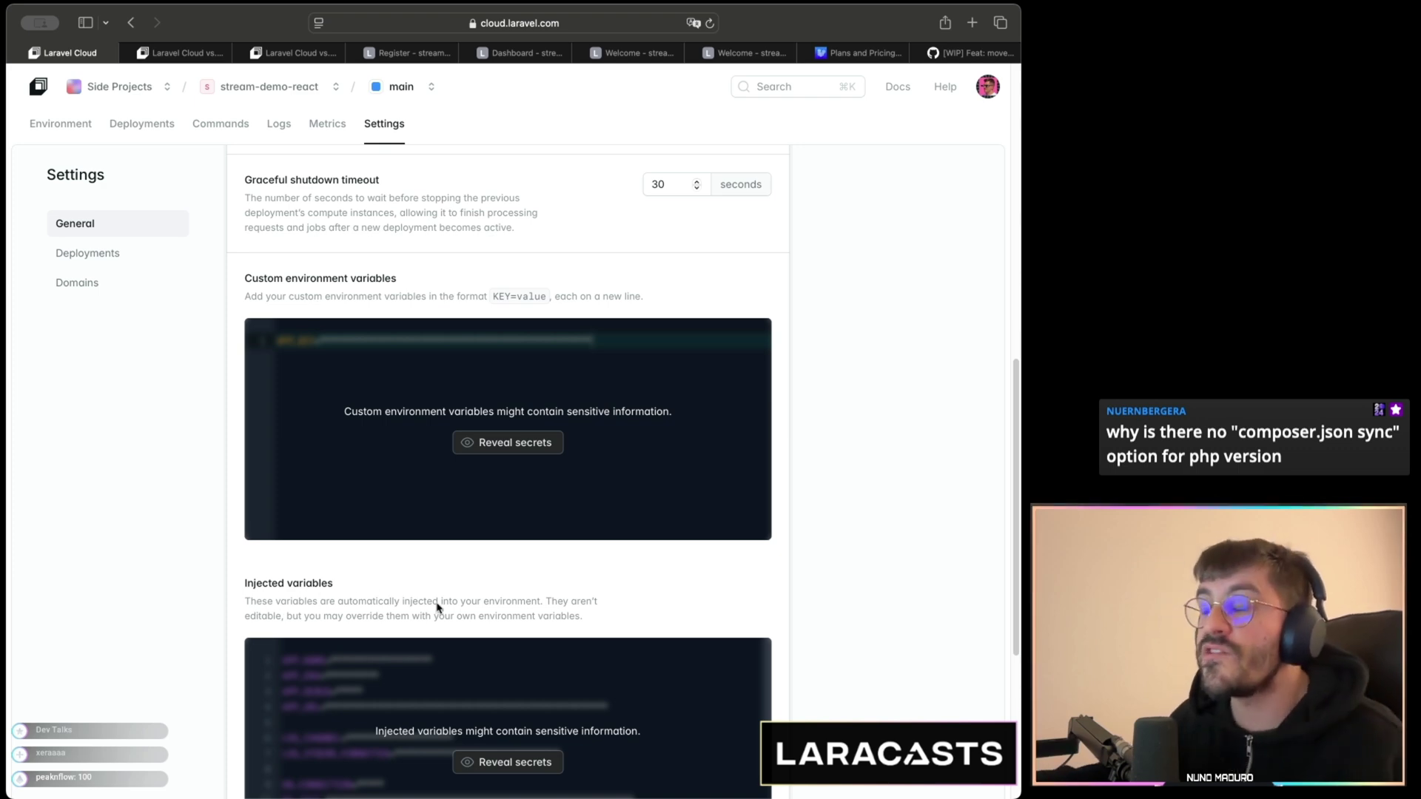
pyautogui.scroll(2, 437, 609)
pyautogui.scroll(2, 436, 607)
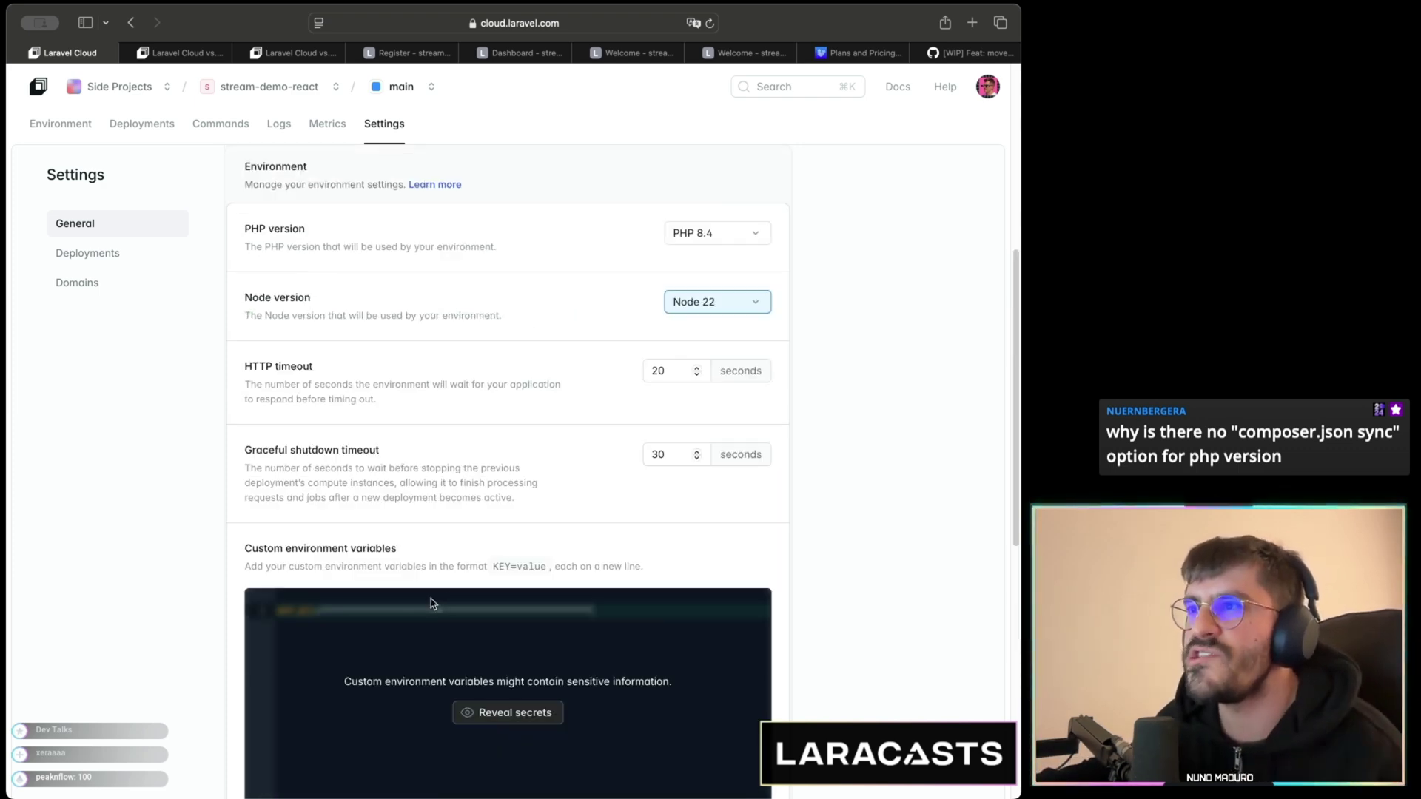
pyautogui.scroll(-8, 431, 589)
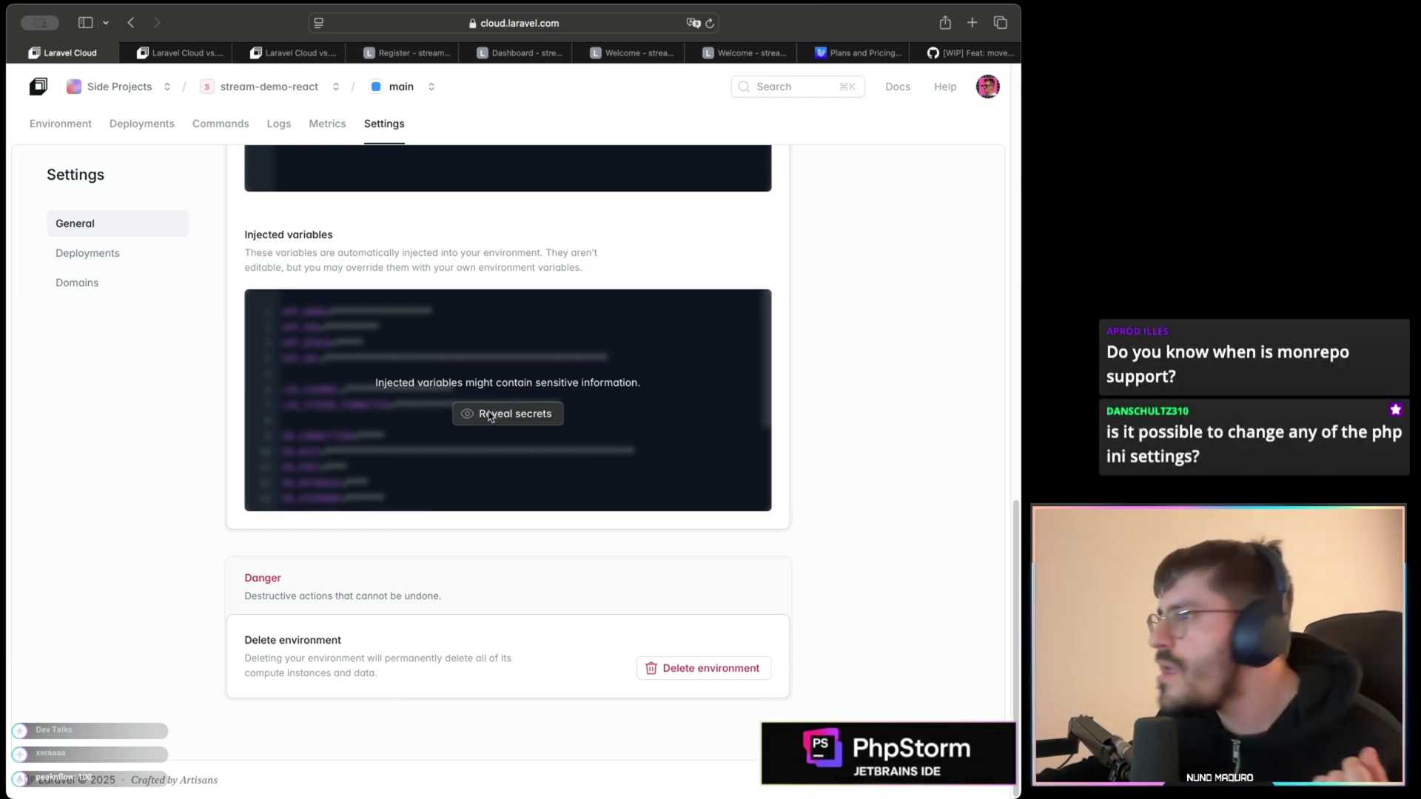
pyautogui.scroll(3, 481, 419)
pyautogui.scroll(3, 480, 419)
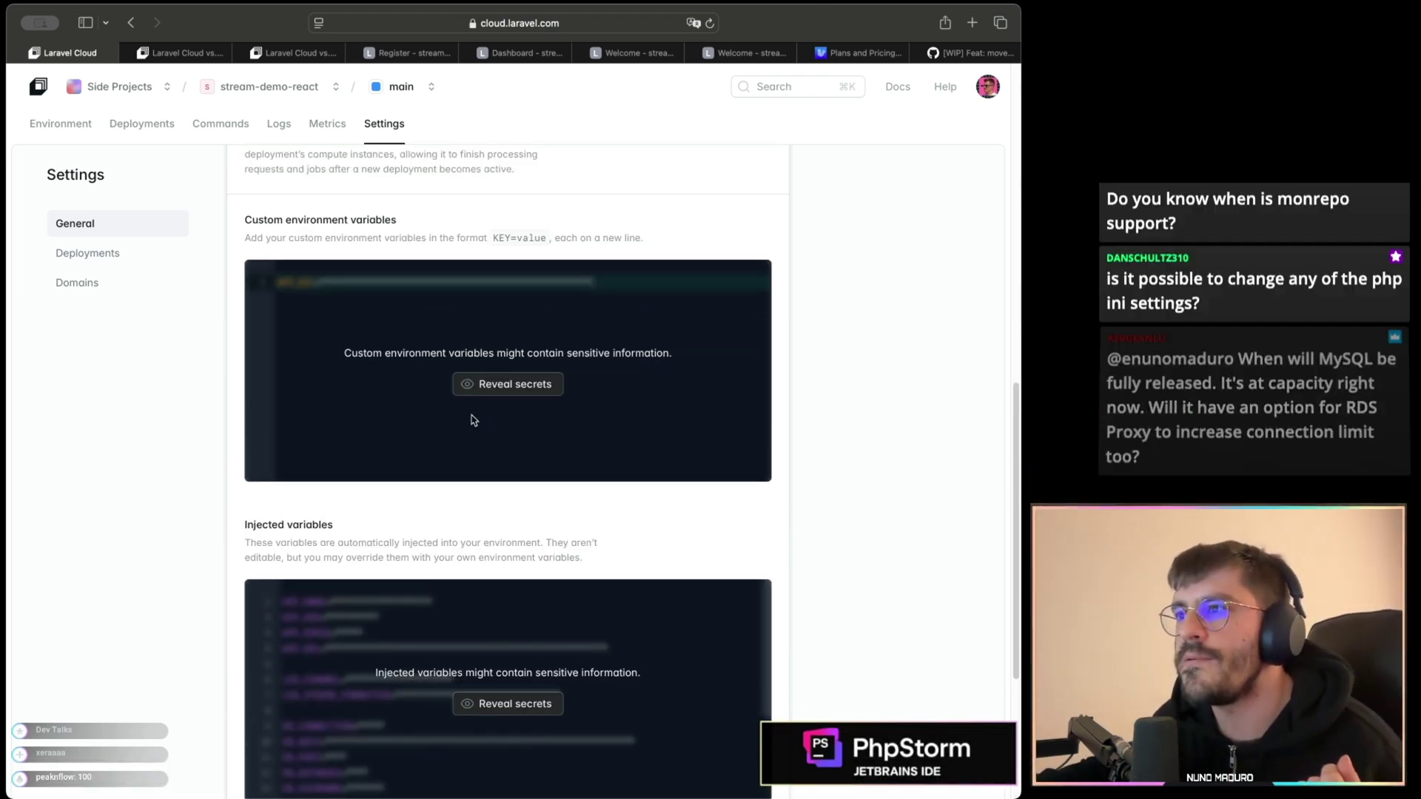
pyautogui.scroll(-2, 503, 404)
# - Reveal the custom environment variables and start a new DB_C= variable line
pyautogui.click(504, 389)
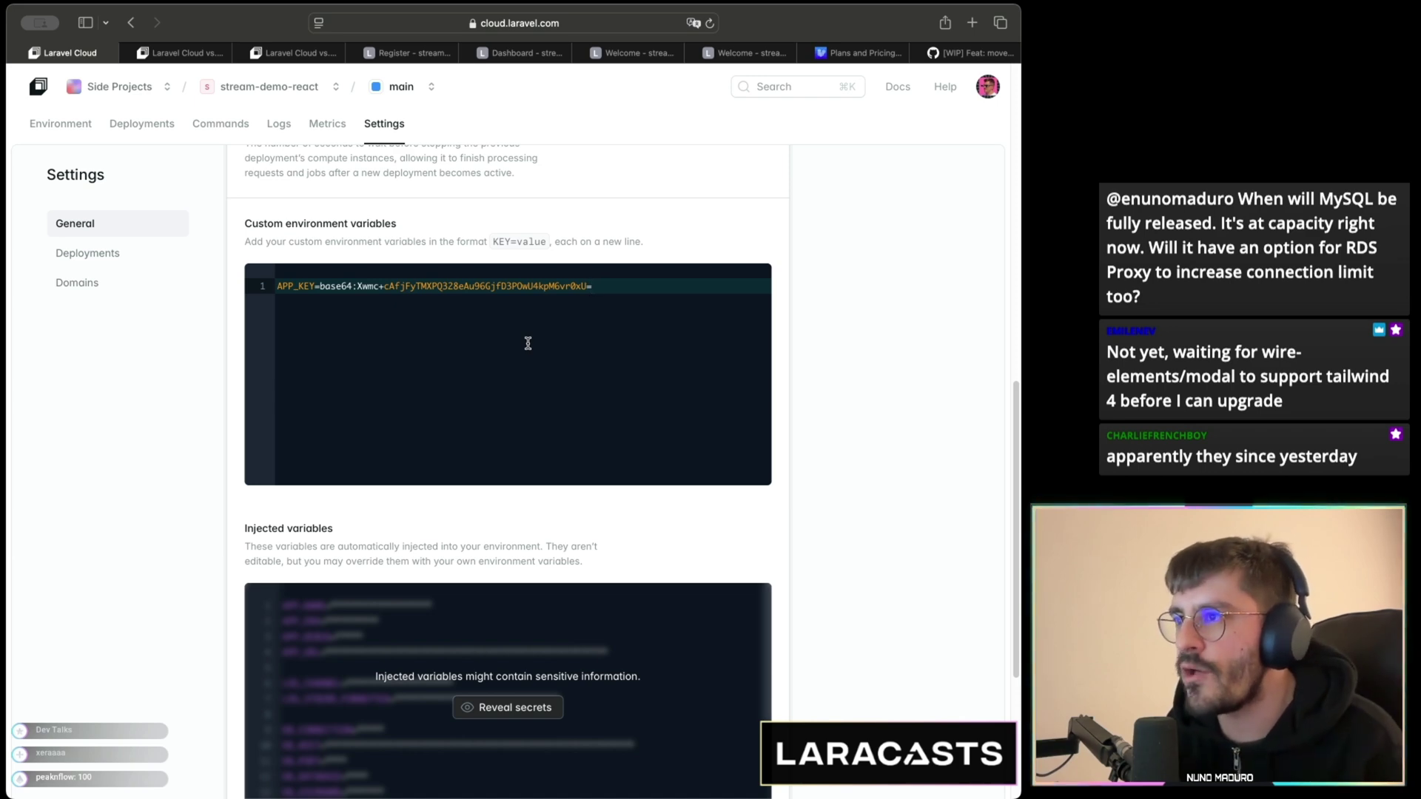
pyautogui.press('Return')
pyautogui.write('DB_C')
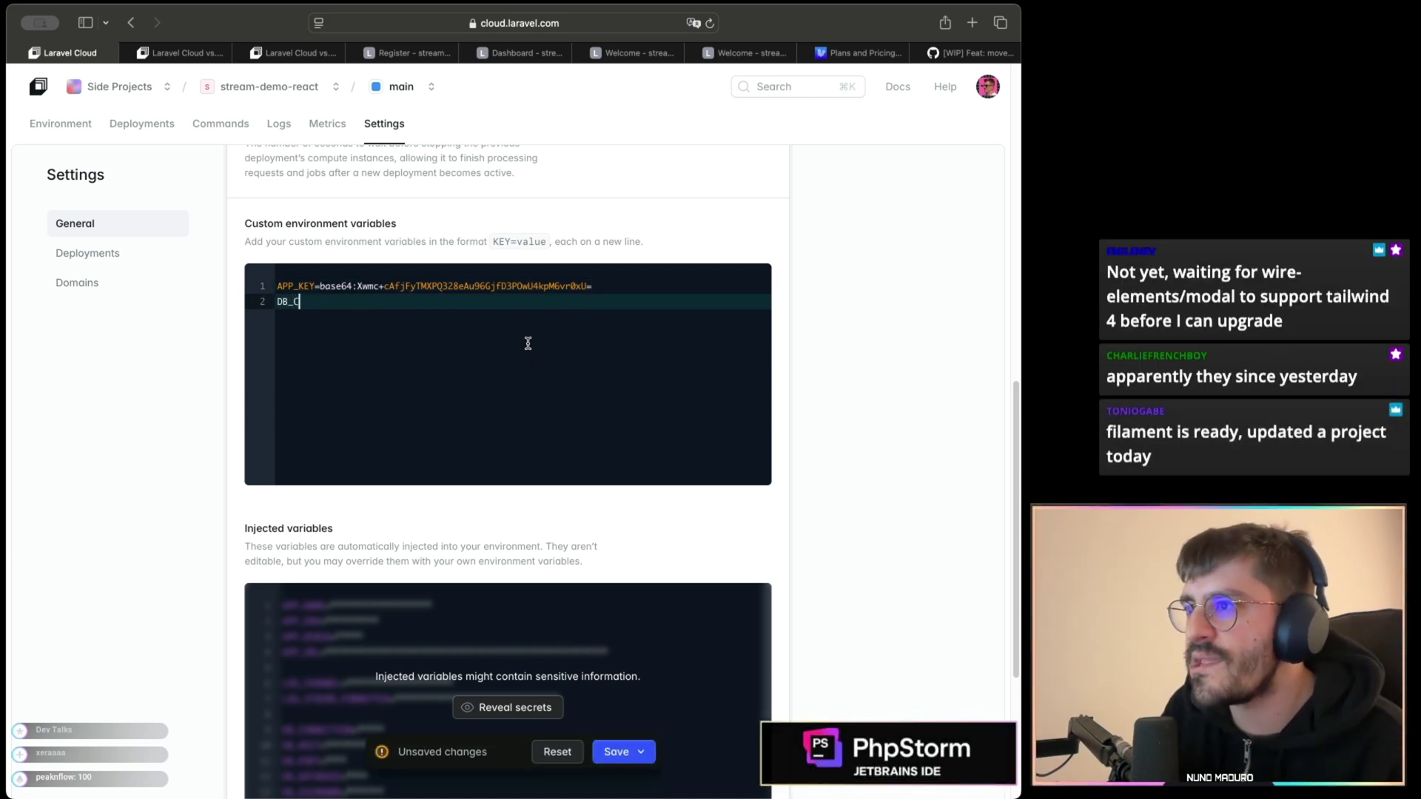
pyautogui.write('=')
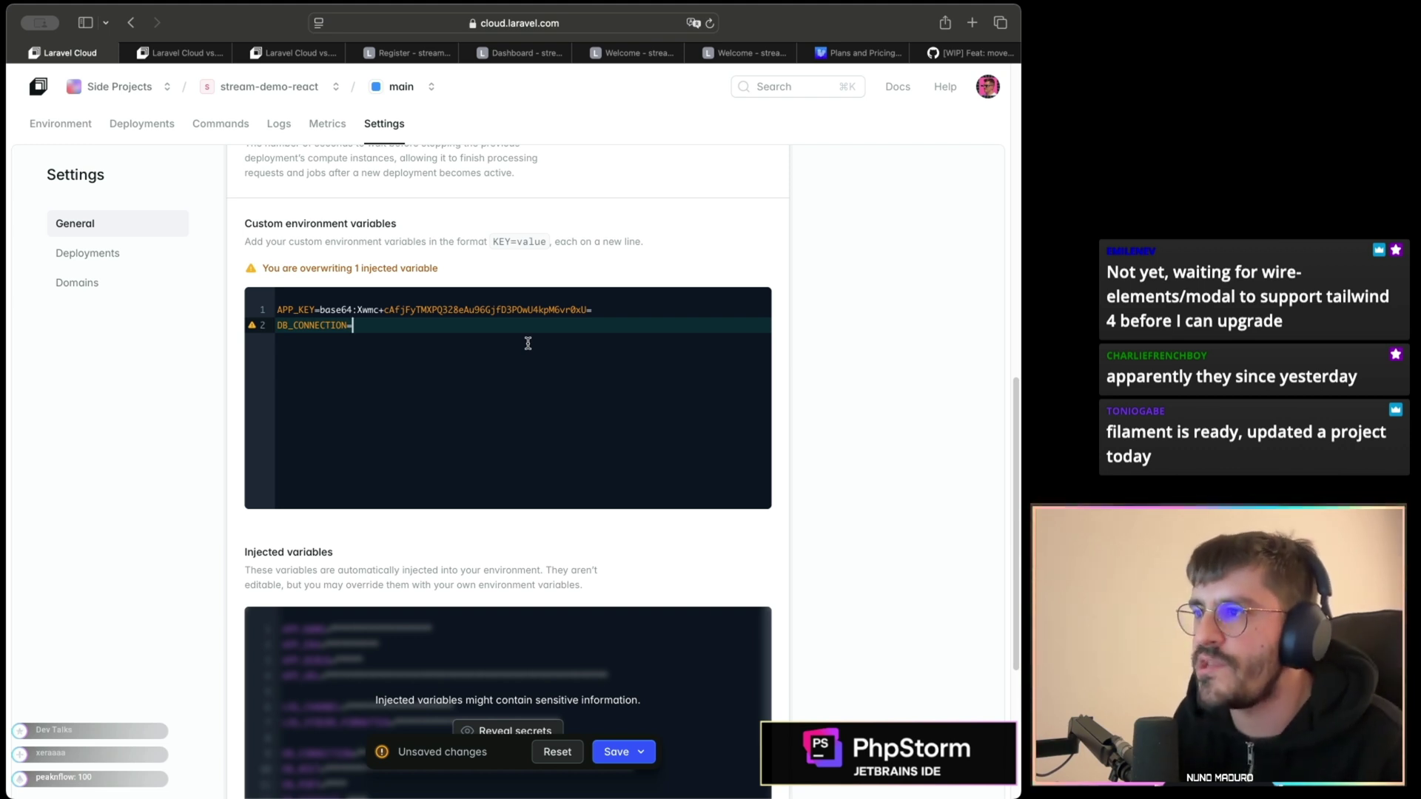
pyautogui.press('super+shift+Left')
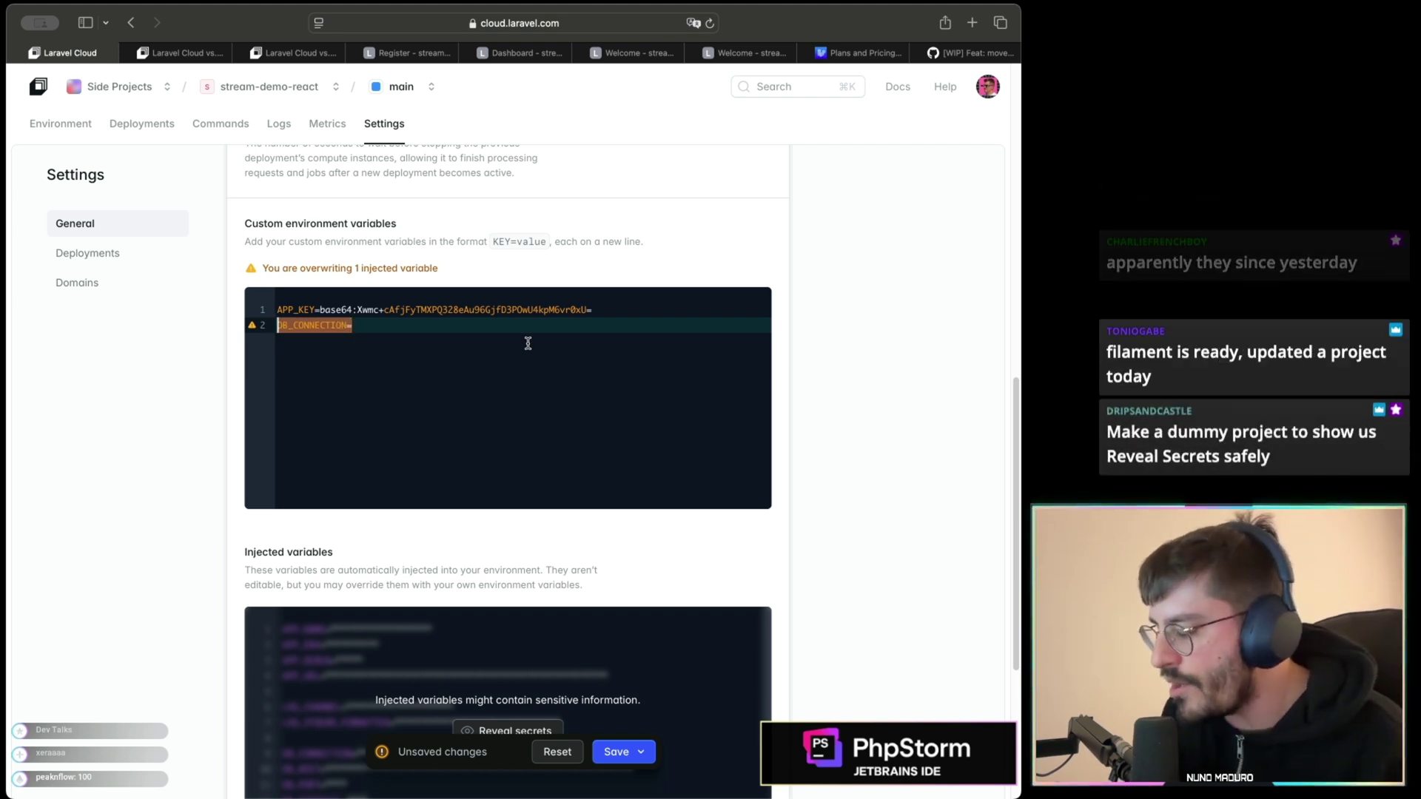
# - Replace the new line with an APP_NAME= entry overriding the injected variable
pyautogui.write('APP_NAME=qwdqwdqwd')
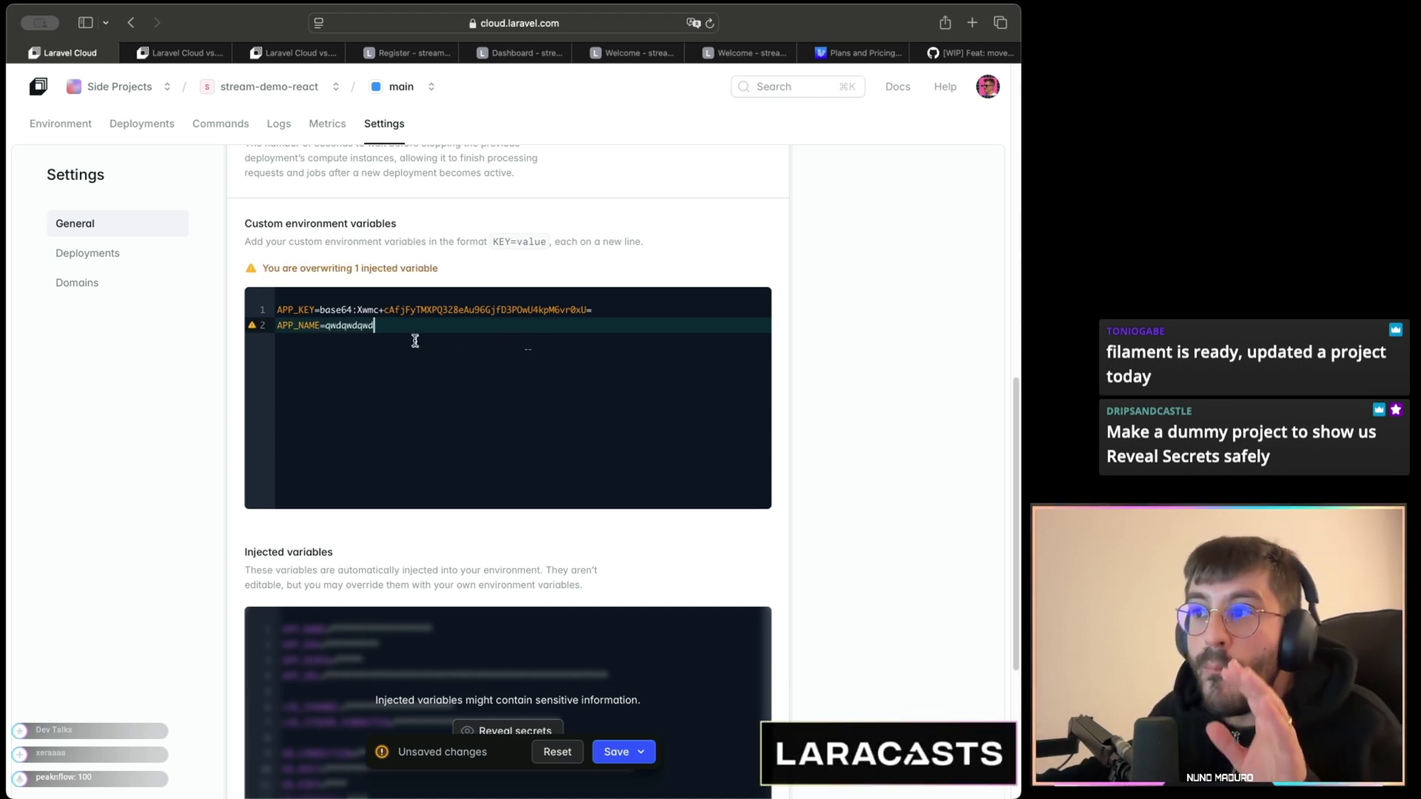
pyautogui.press('super+shift+Left')
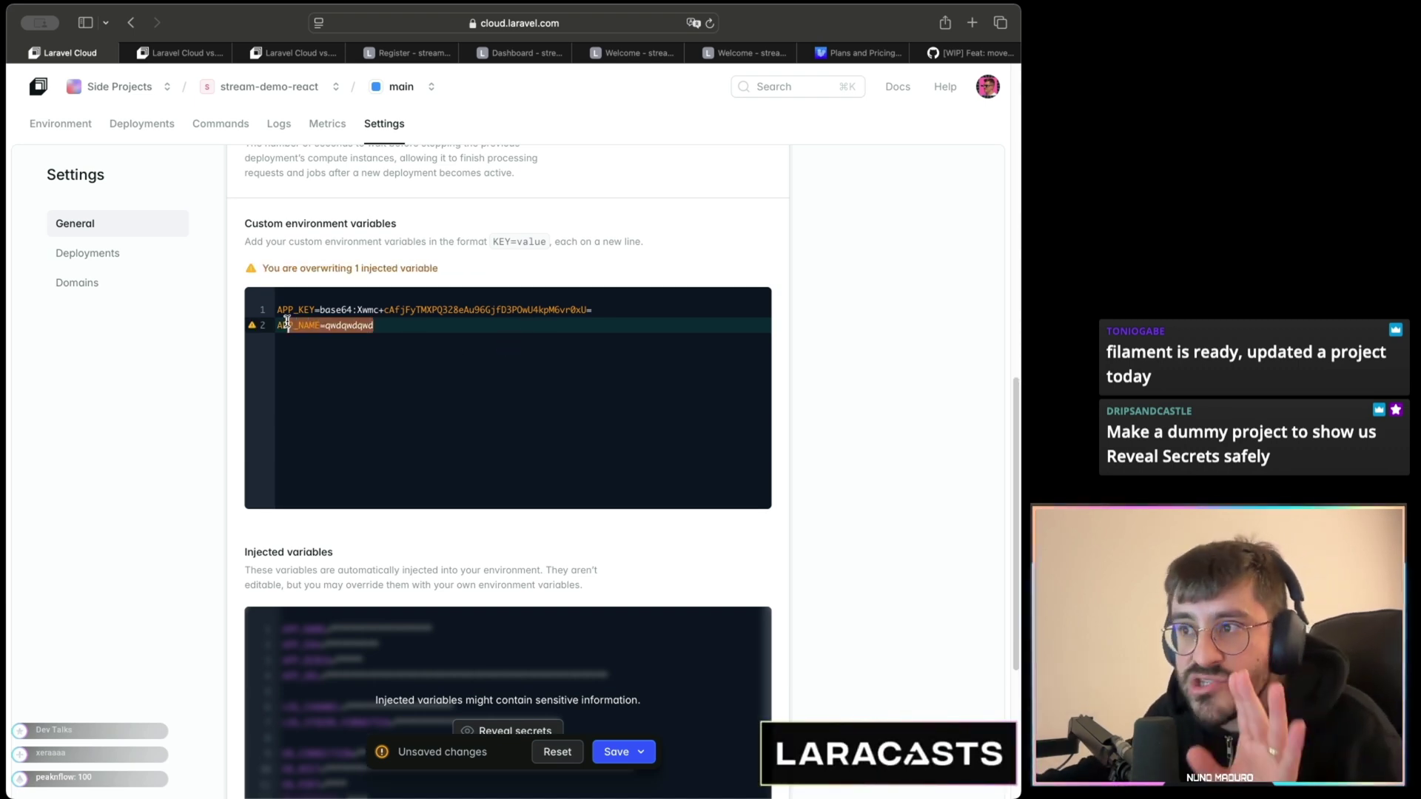
pyautogui.scroll(-5, 244, 400)
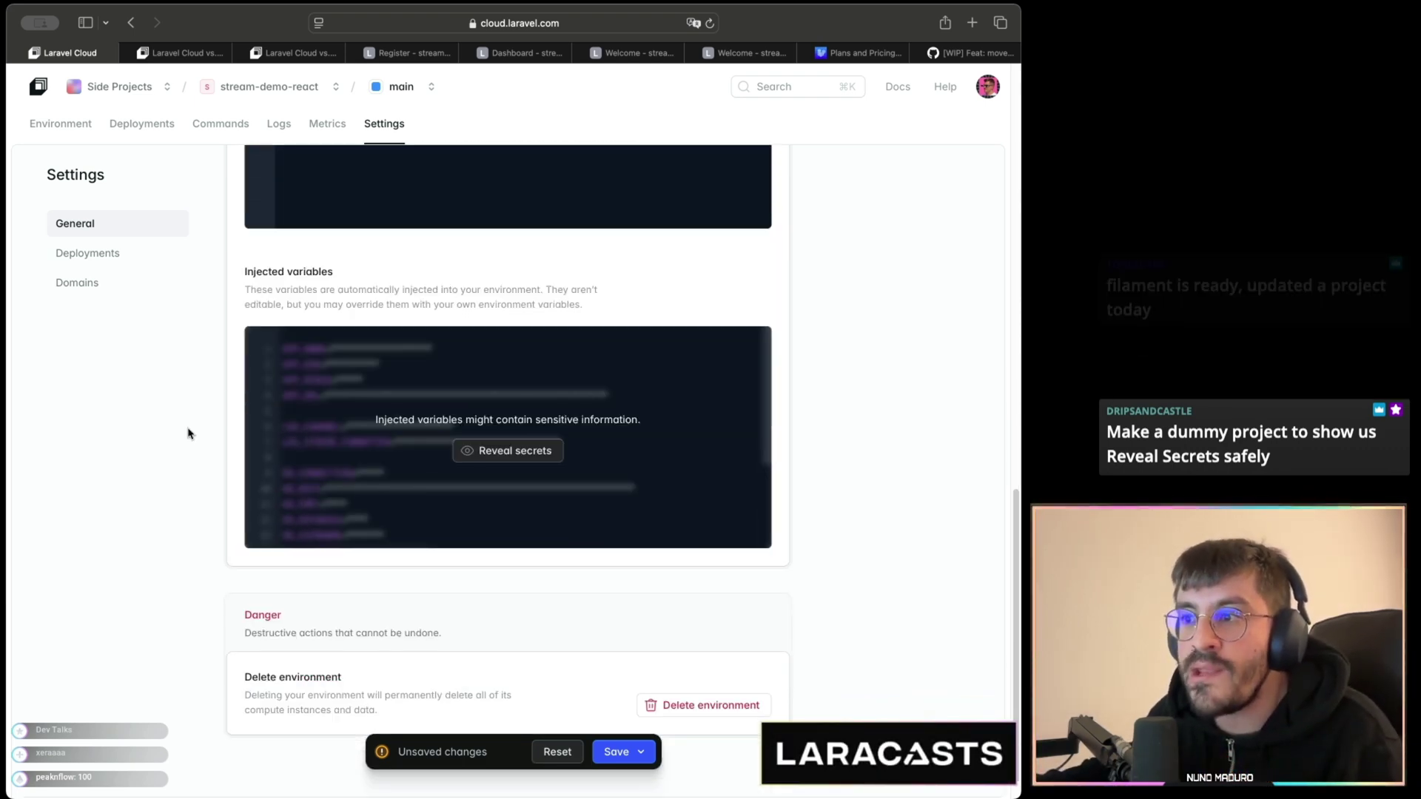
pyautogui.scroll(3, 255, 407)
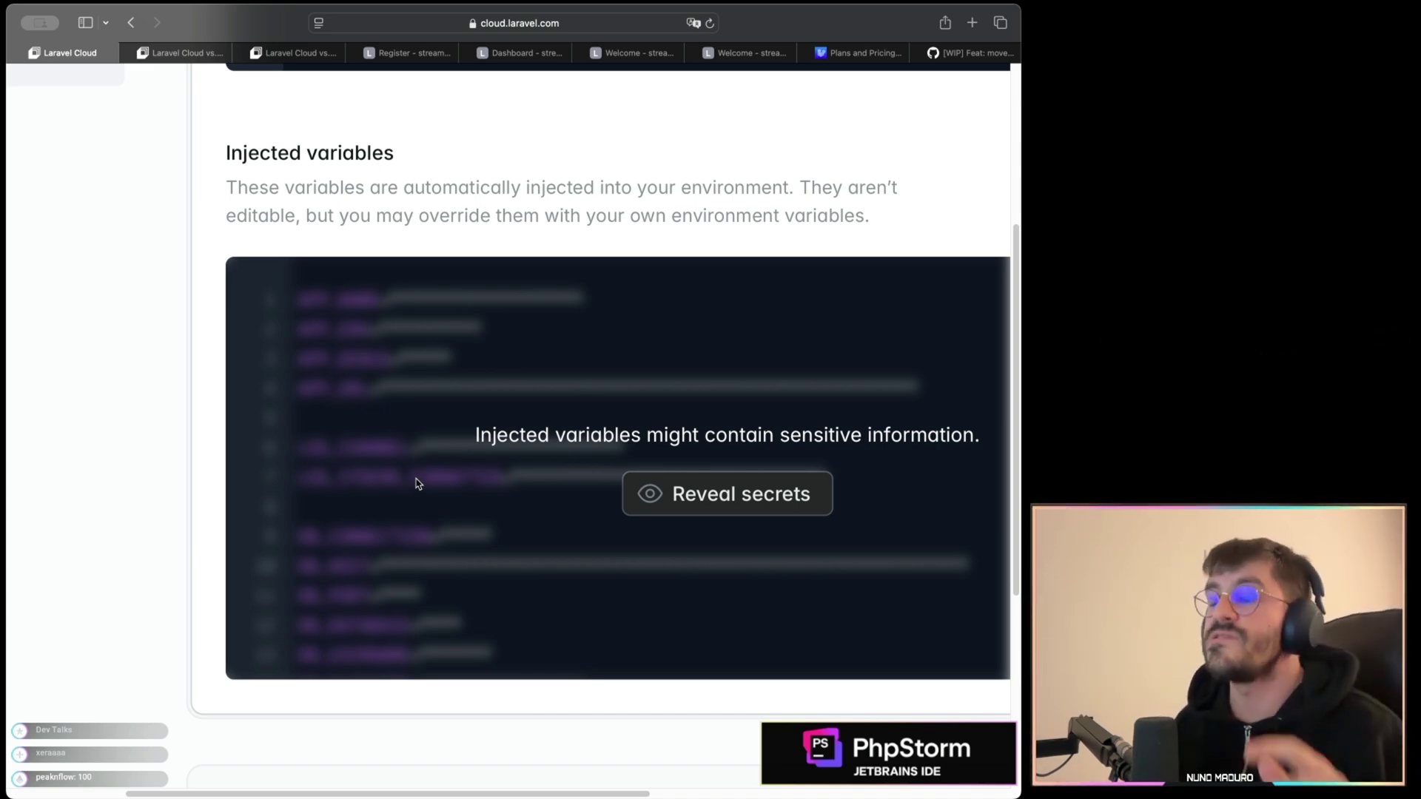
pyautogui.press('super+minus')
pyautogui.press('super+minus')
pyautogui.press('super+minus')
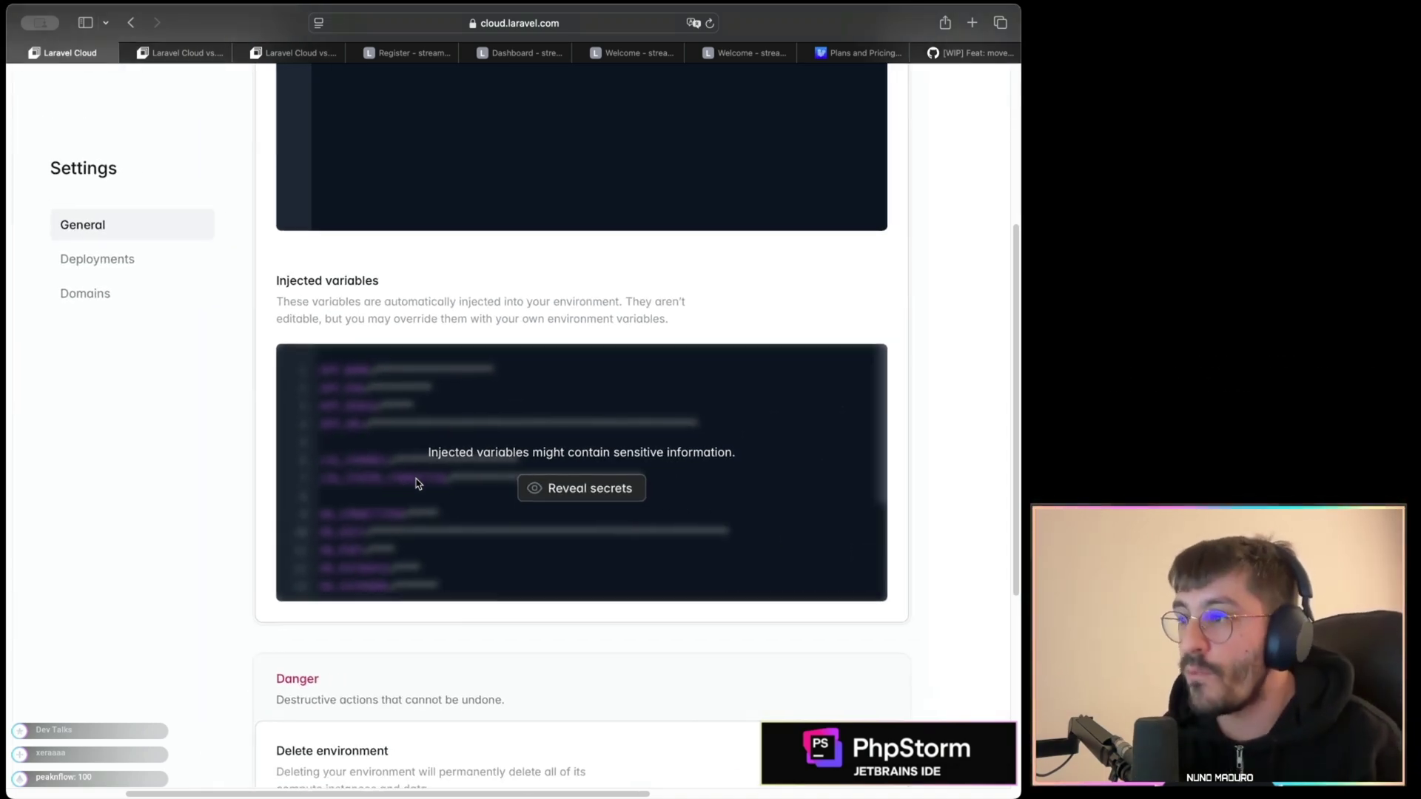
pyautogui.scroll(4, 409, 454)
pyautogui.scroll(1, 406, 446)
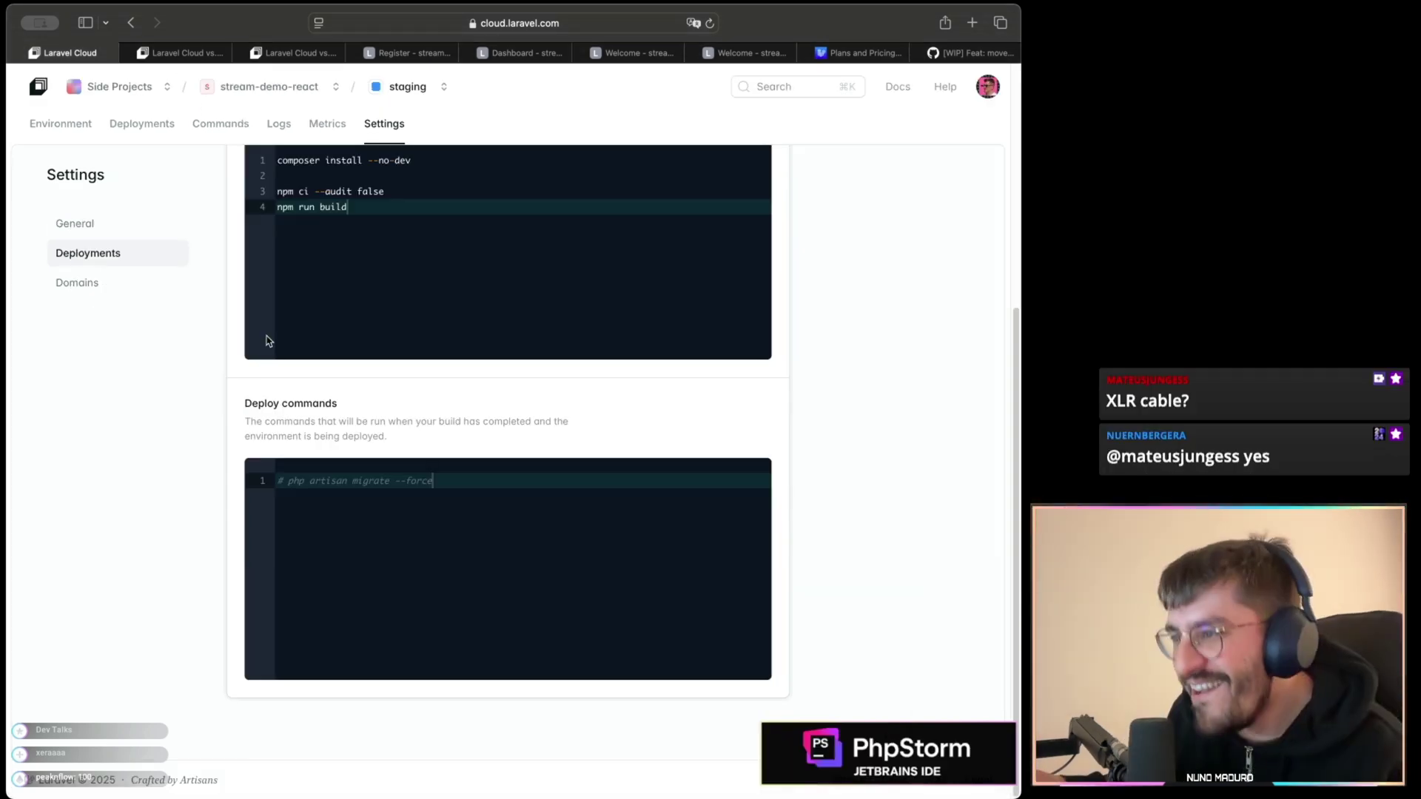
# - Switch on the staging Deploy hook toggle to generate its hook URL
pyautogui.scroll(5, 273, 367)
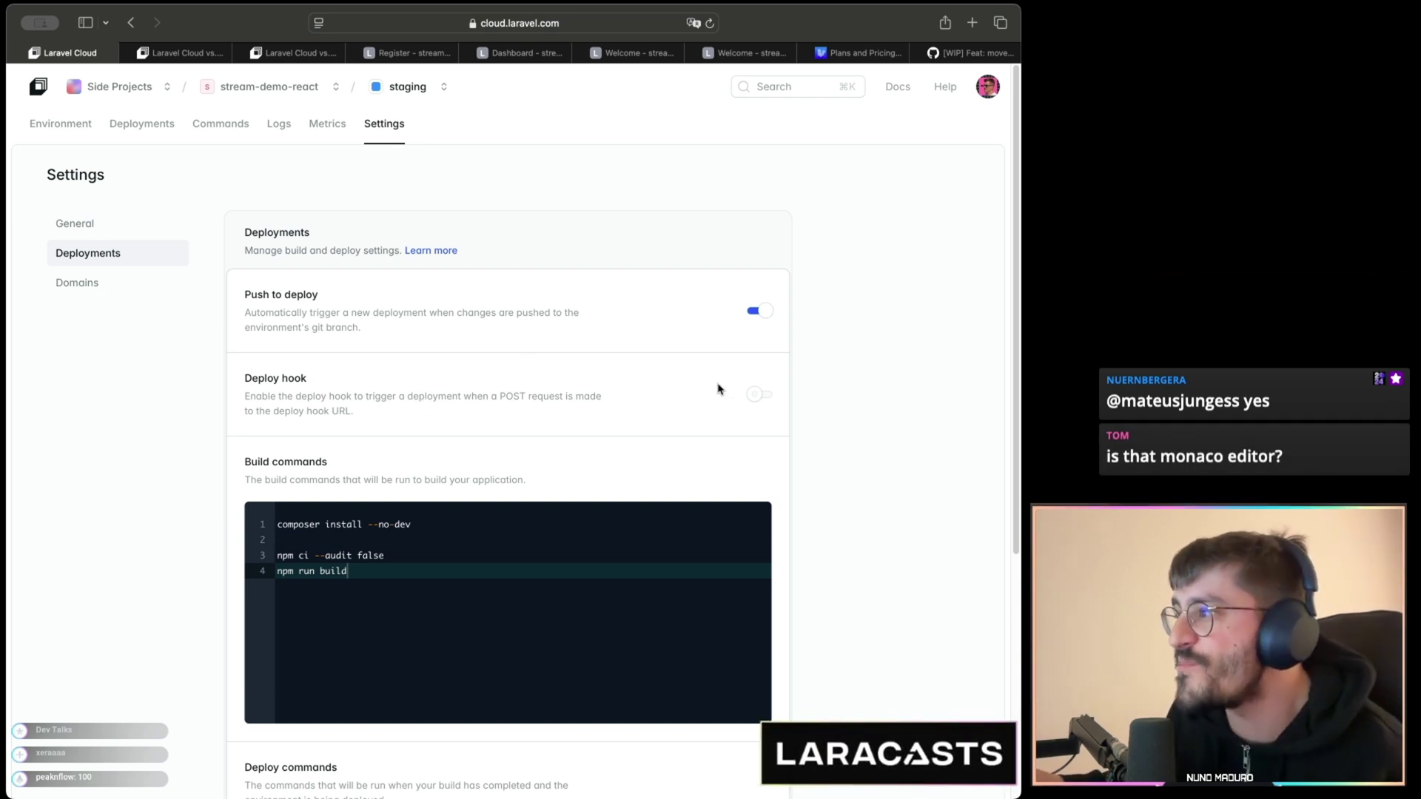
pyautogui.click(756, 396)
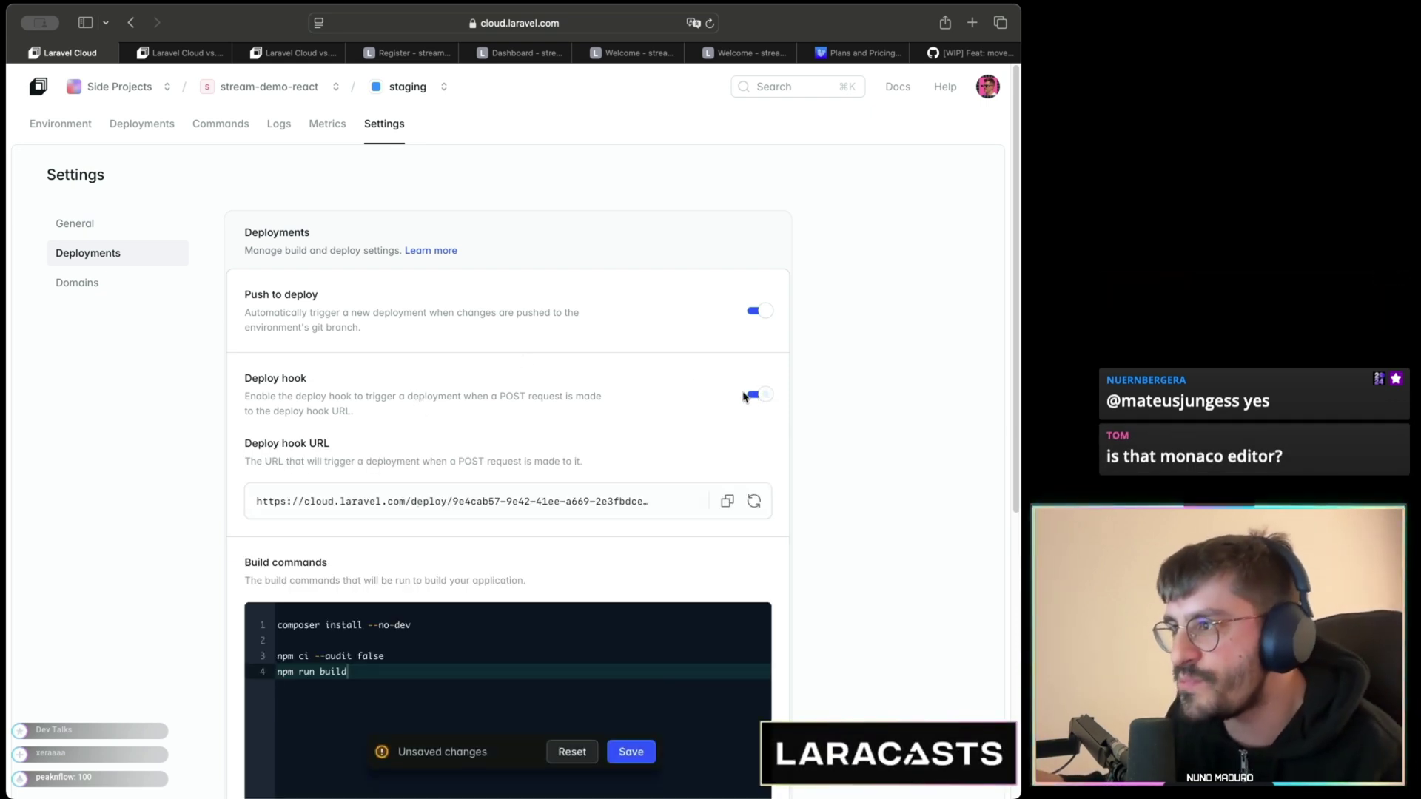
pyautogui.scroll(-3, 536, 396)
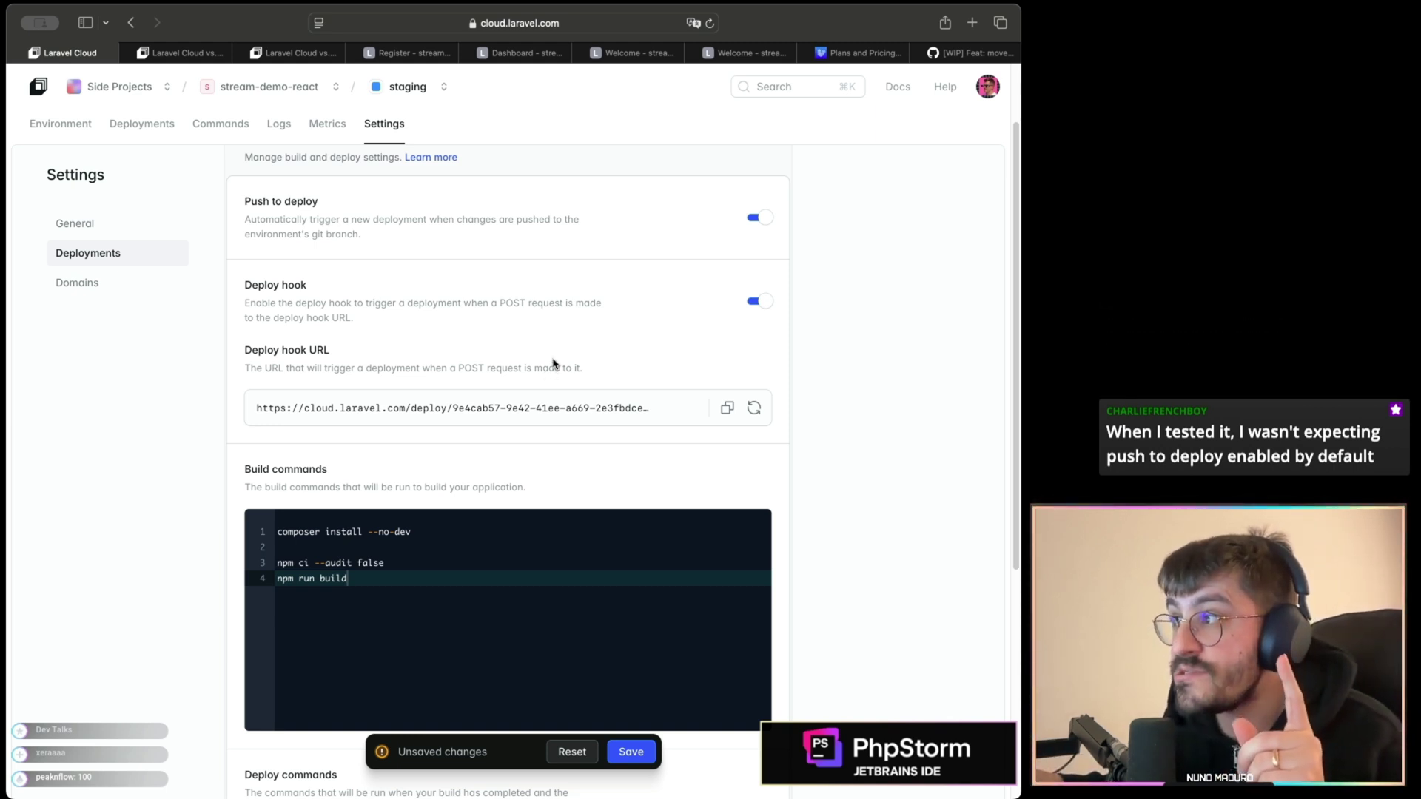
pyautogui.scroll(1, 553, 364)
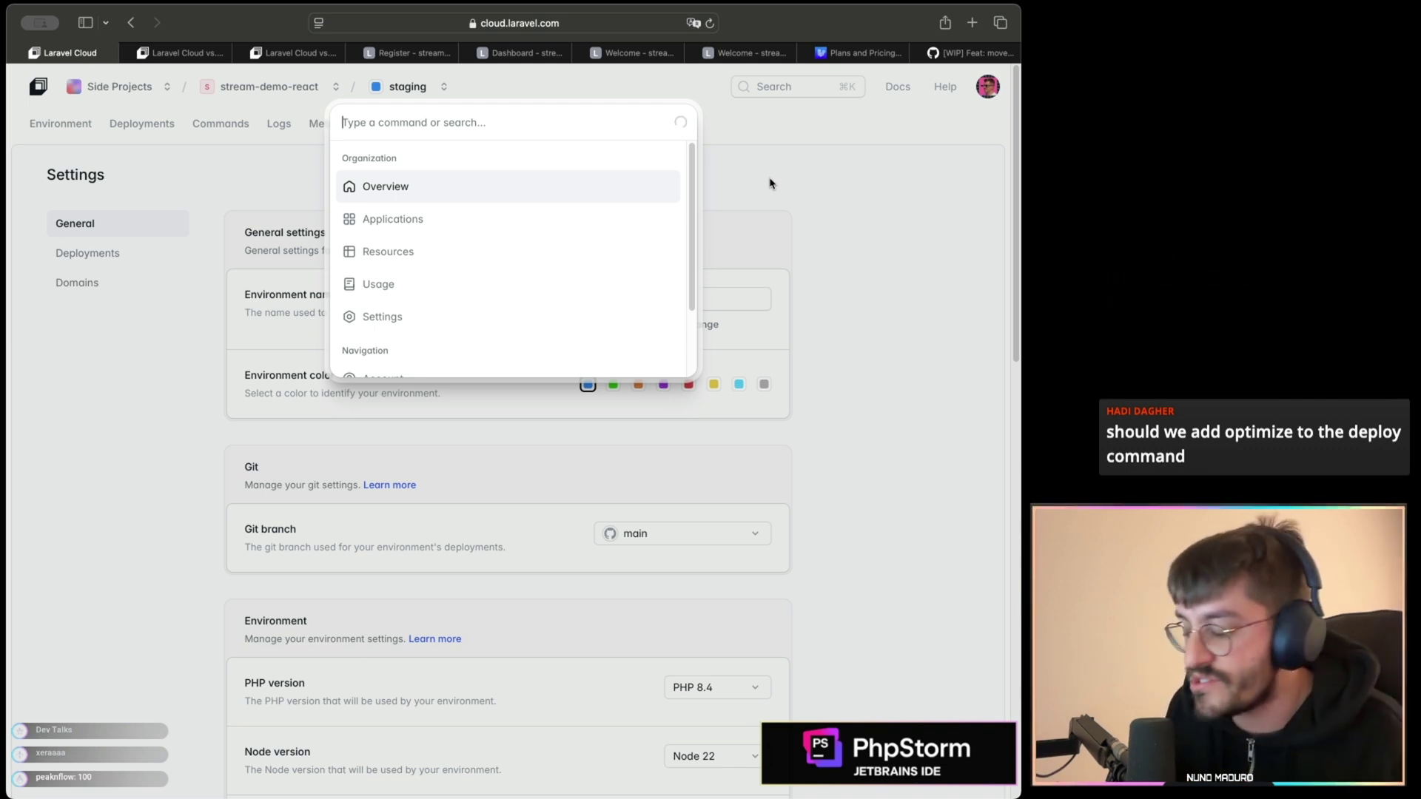
# - Search the command palette for 'secrets', then for 'pest.d', to navigate between pages
pyautogui.write('secrets')
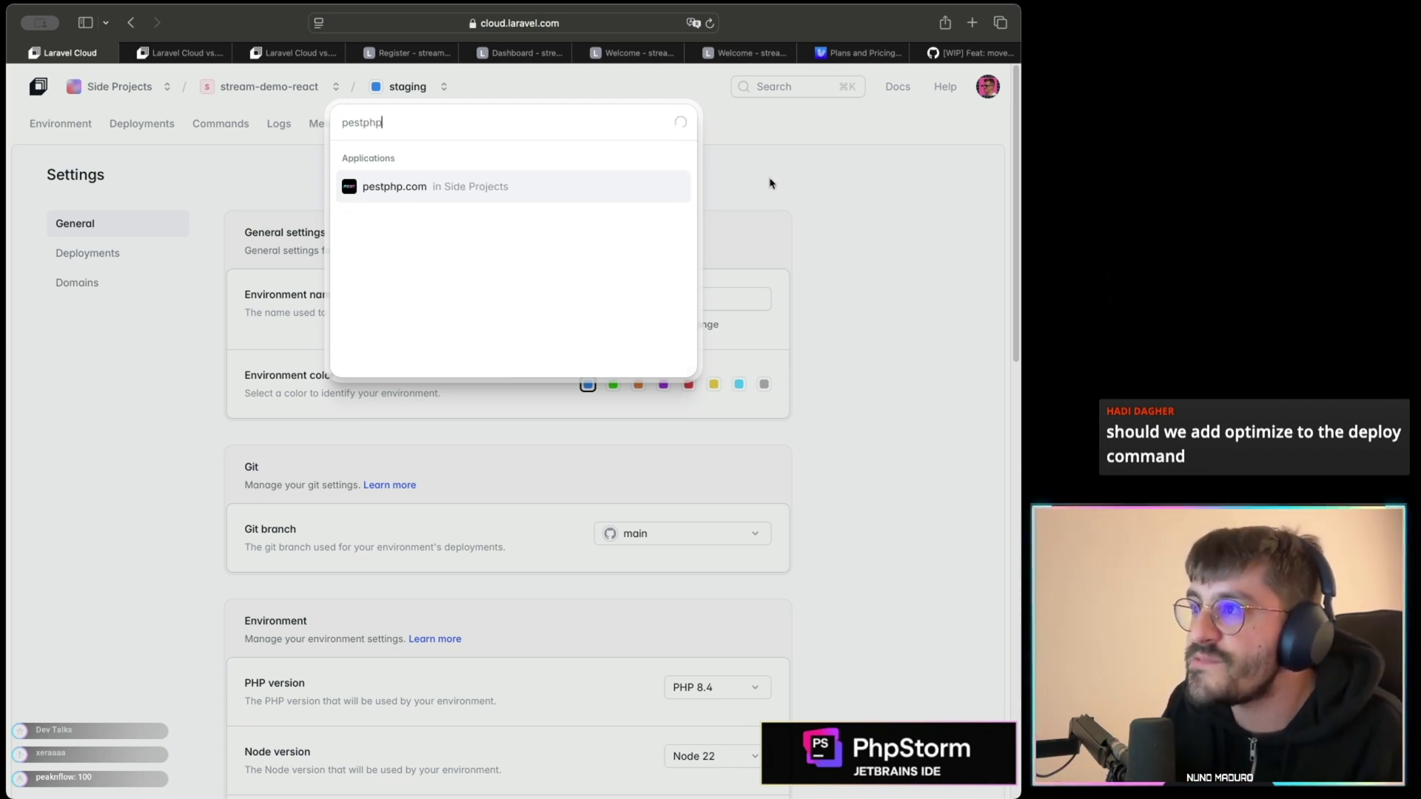
pyautogui.press('Escape')
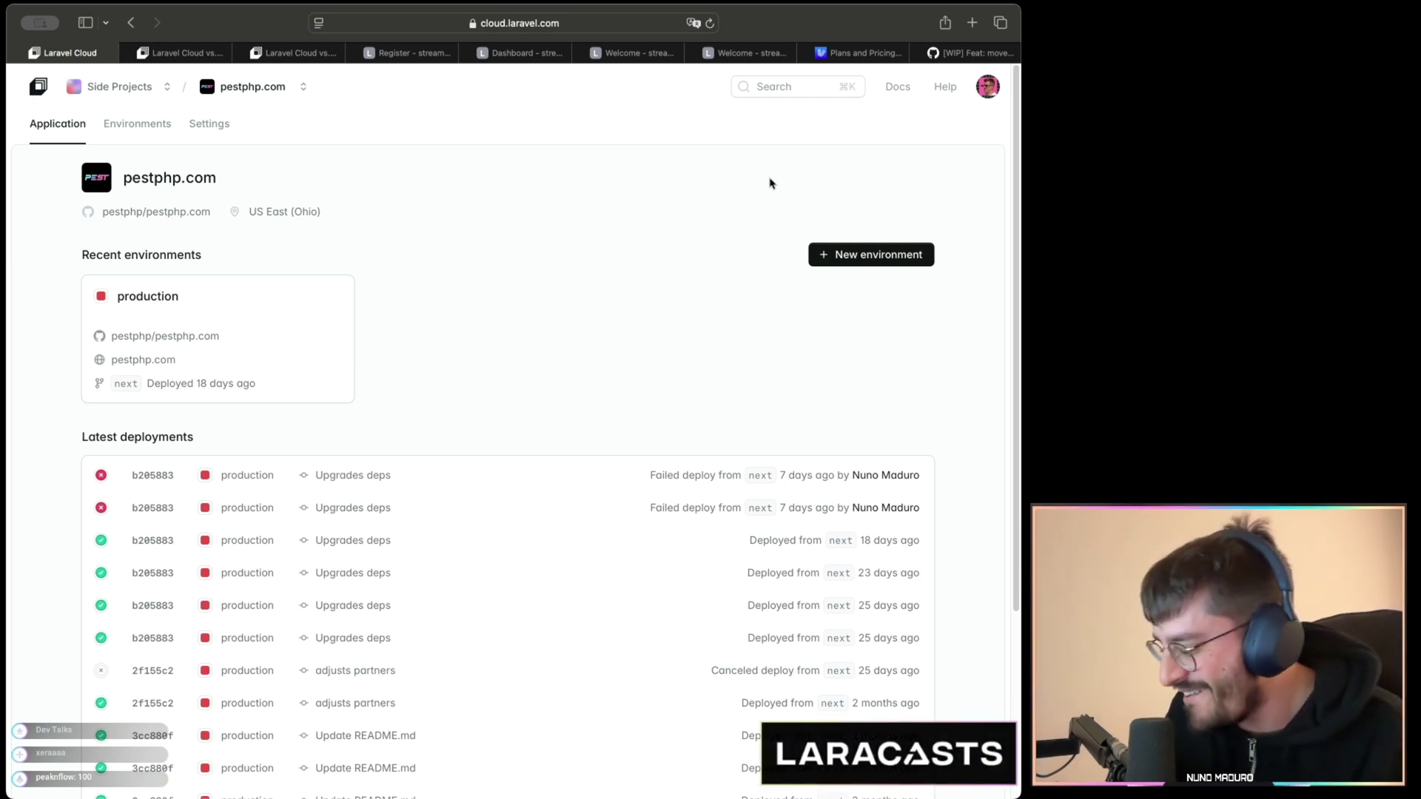
pyautogui.press('super+k')
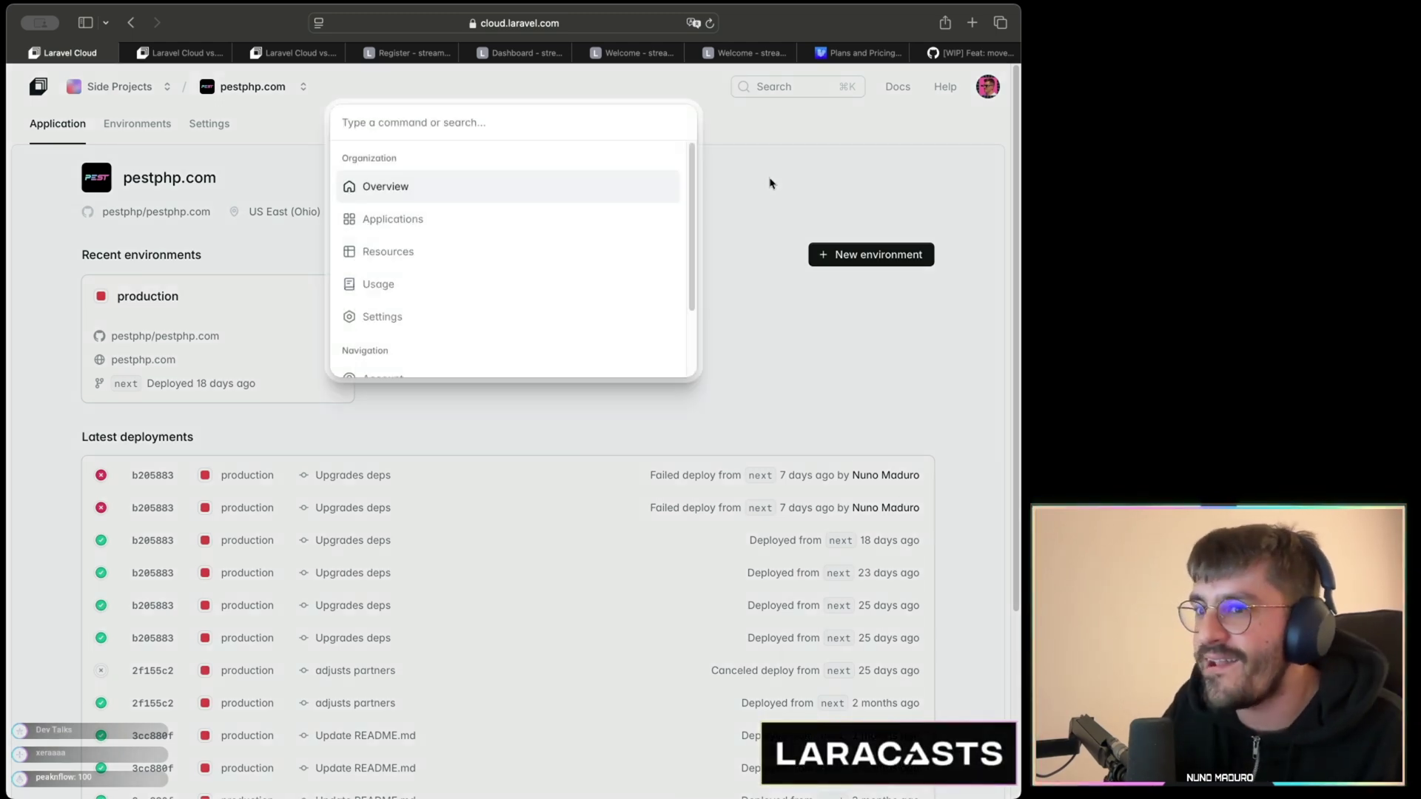
pyautogui.write('pest.d')
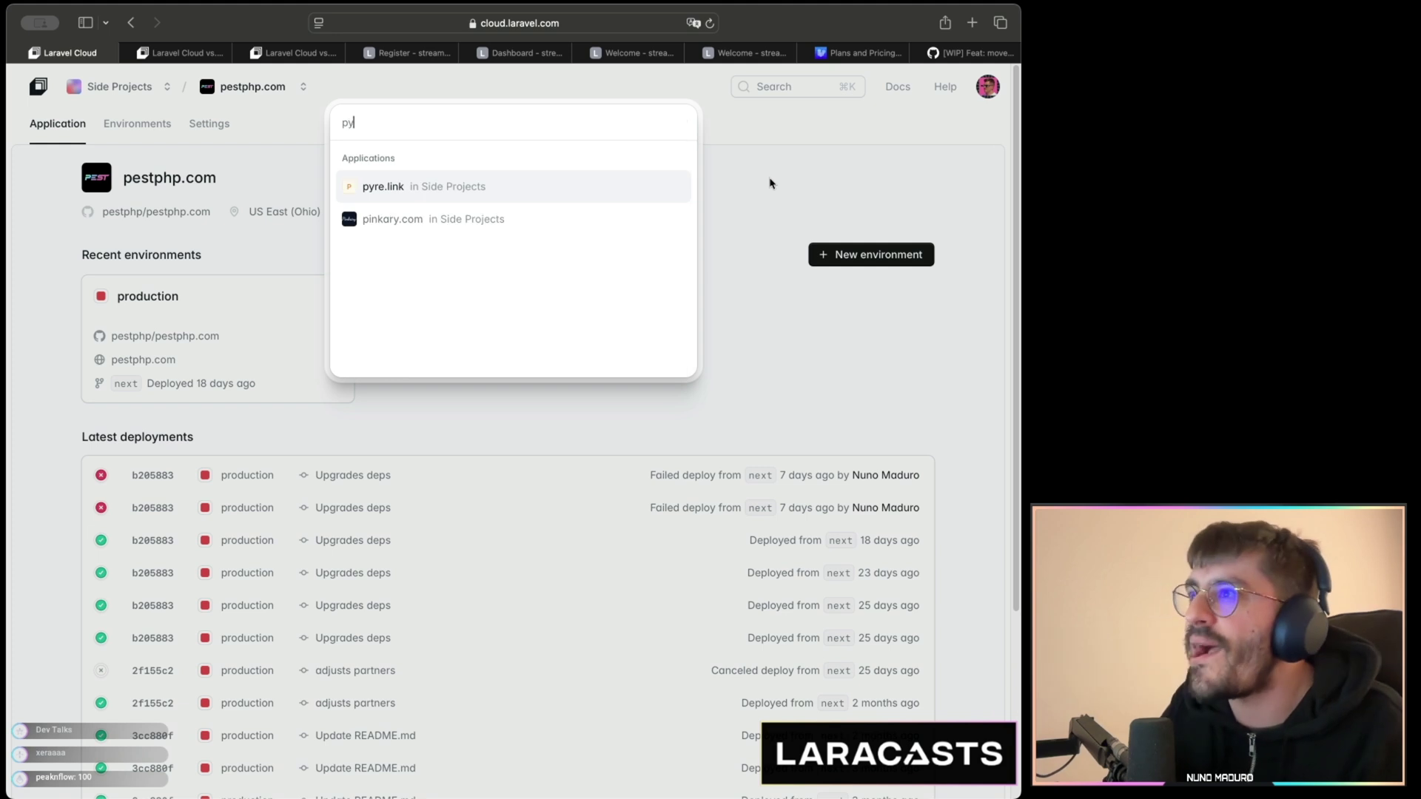
pyautogui.press('Return')
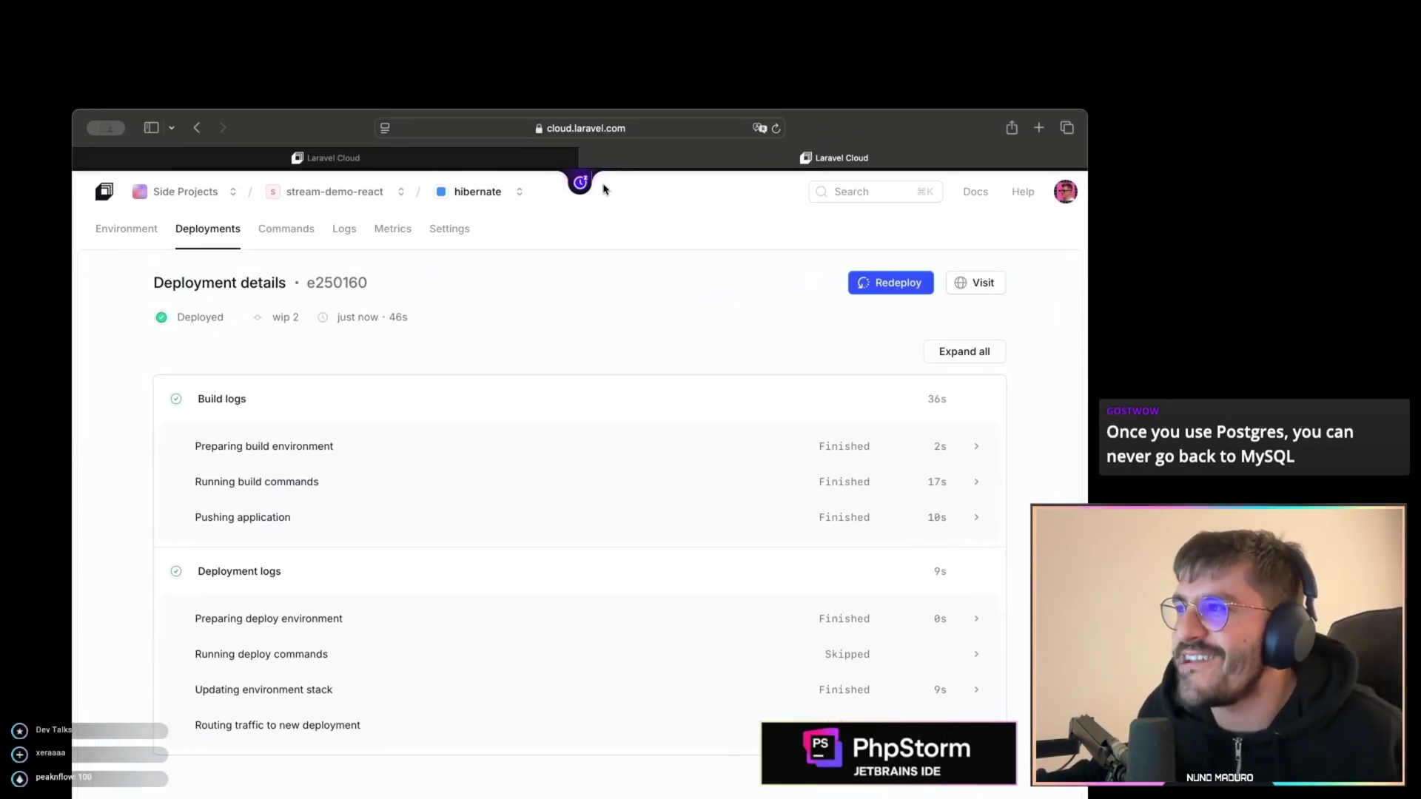
# - Open the hibernate environment, maximize the window, and show its Domains settings
pyautogui.moveTo(580, 185)
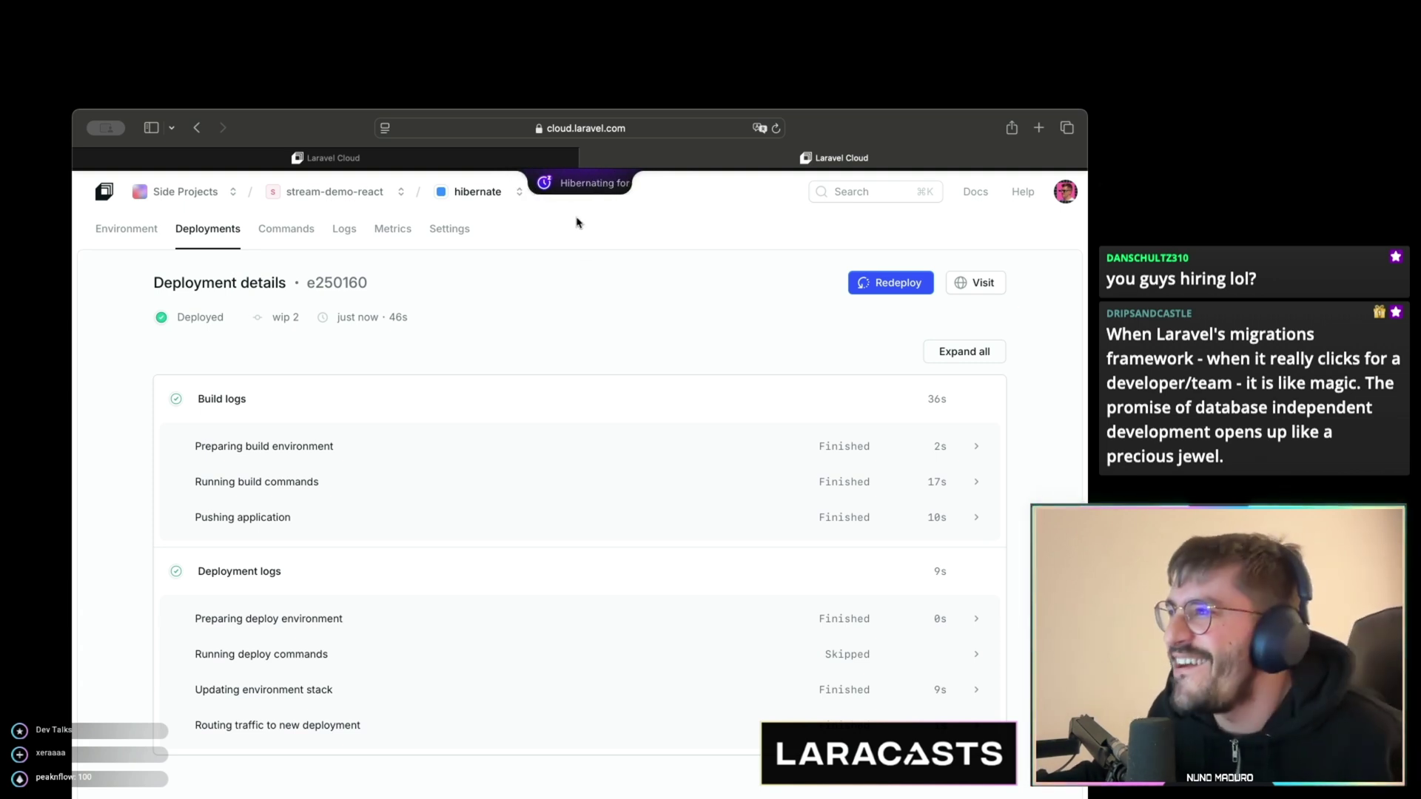
pyautogui.click(140, 230)
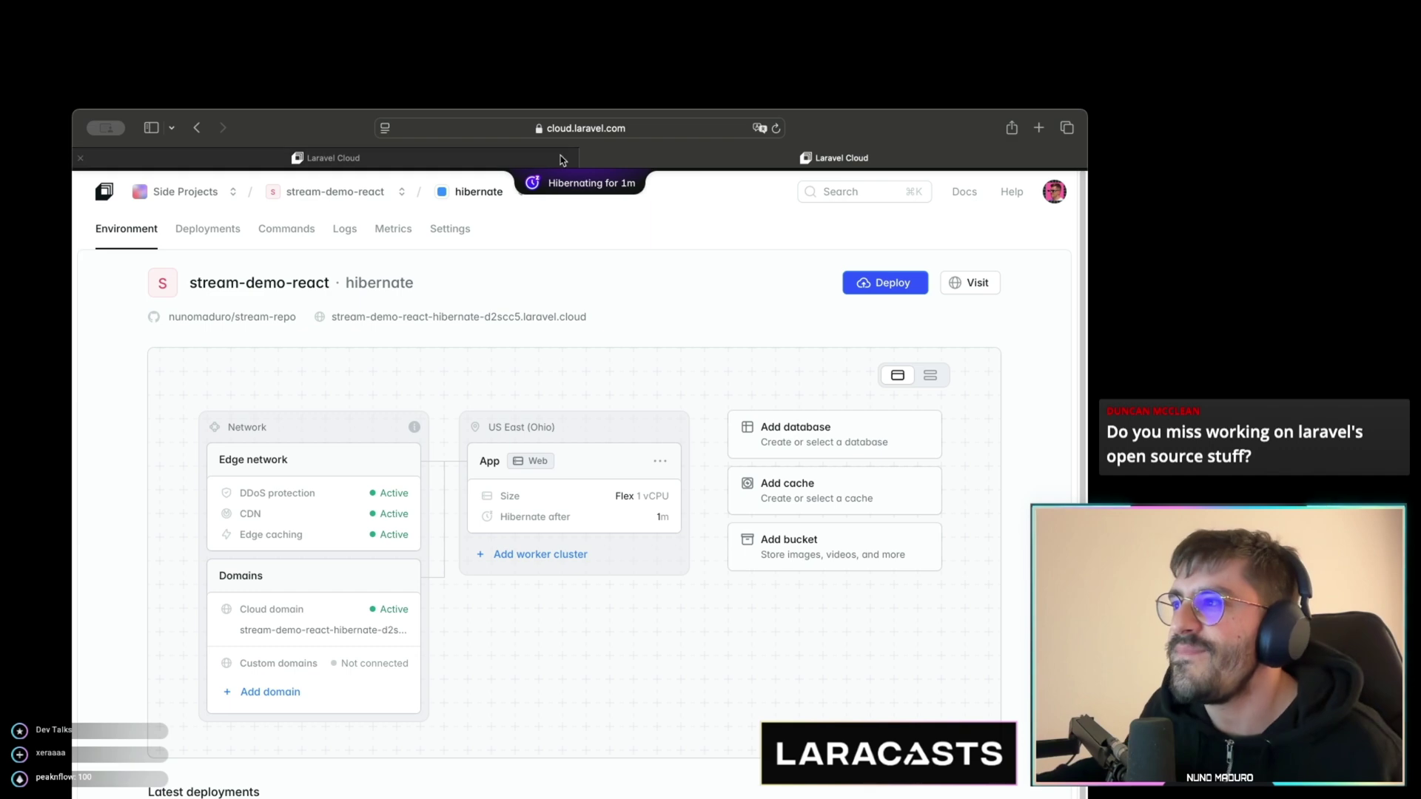
pyautogui.moveTo(71, 109); pyautogui.dragTo(2, 2)
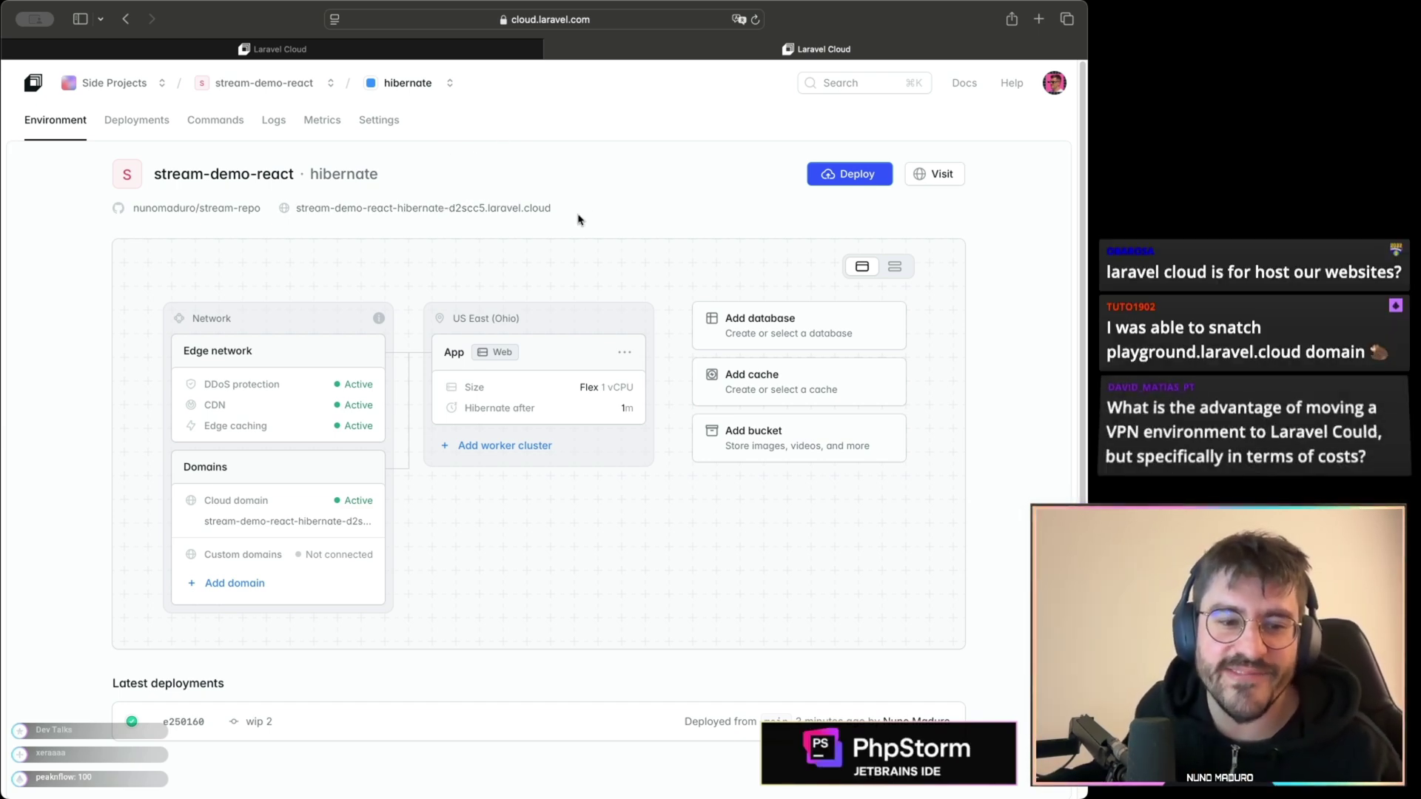
pyautogui.click(381, 122)
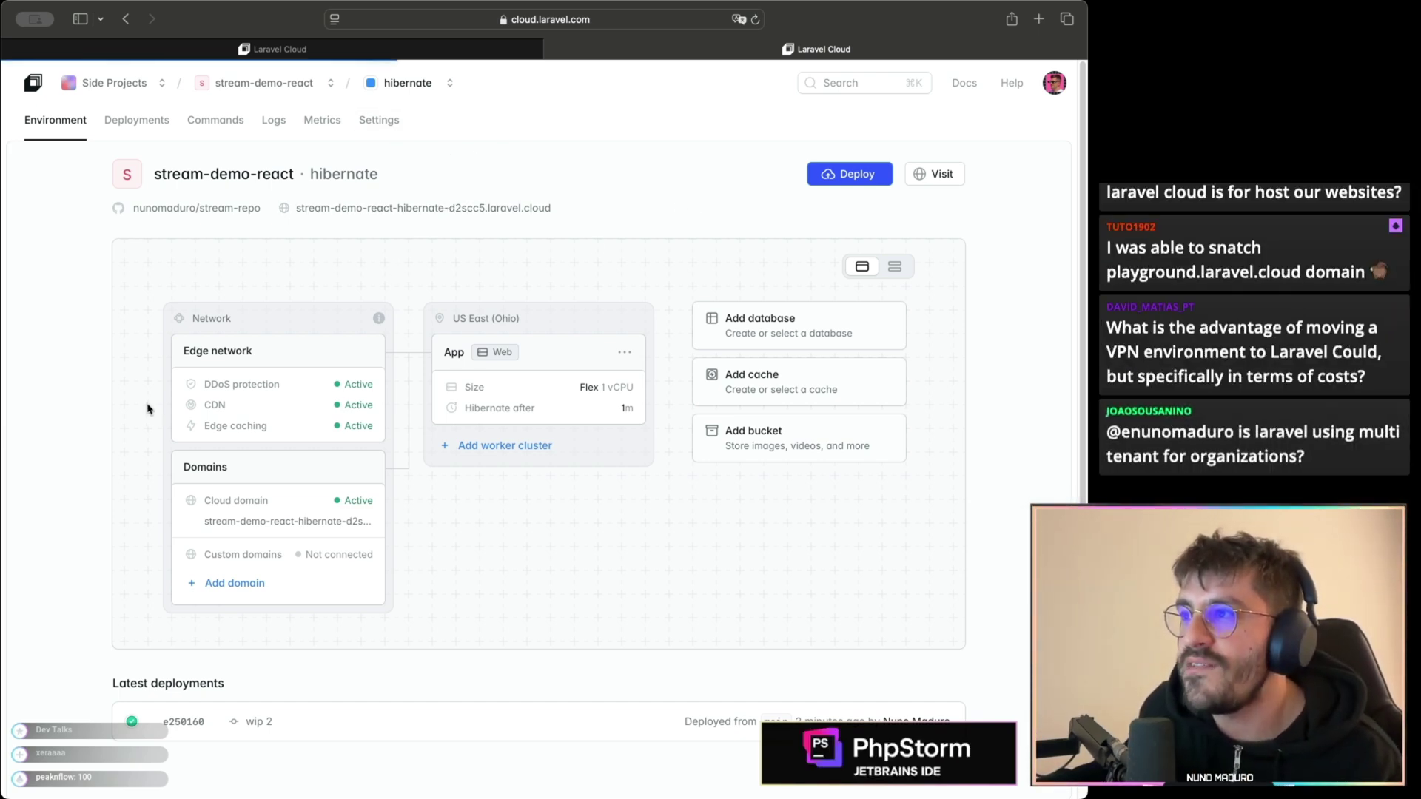
pyautogui.click(88, 279)
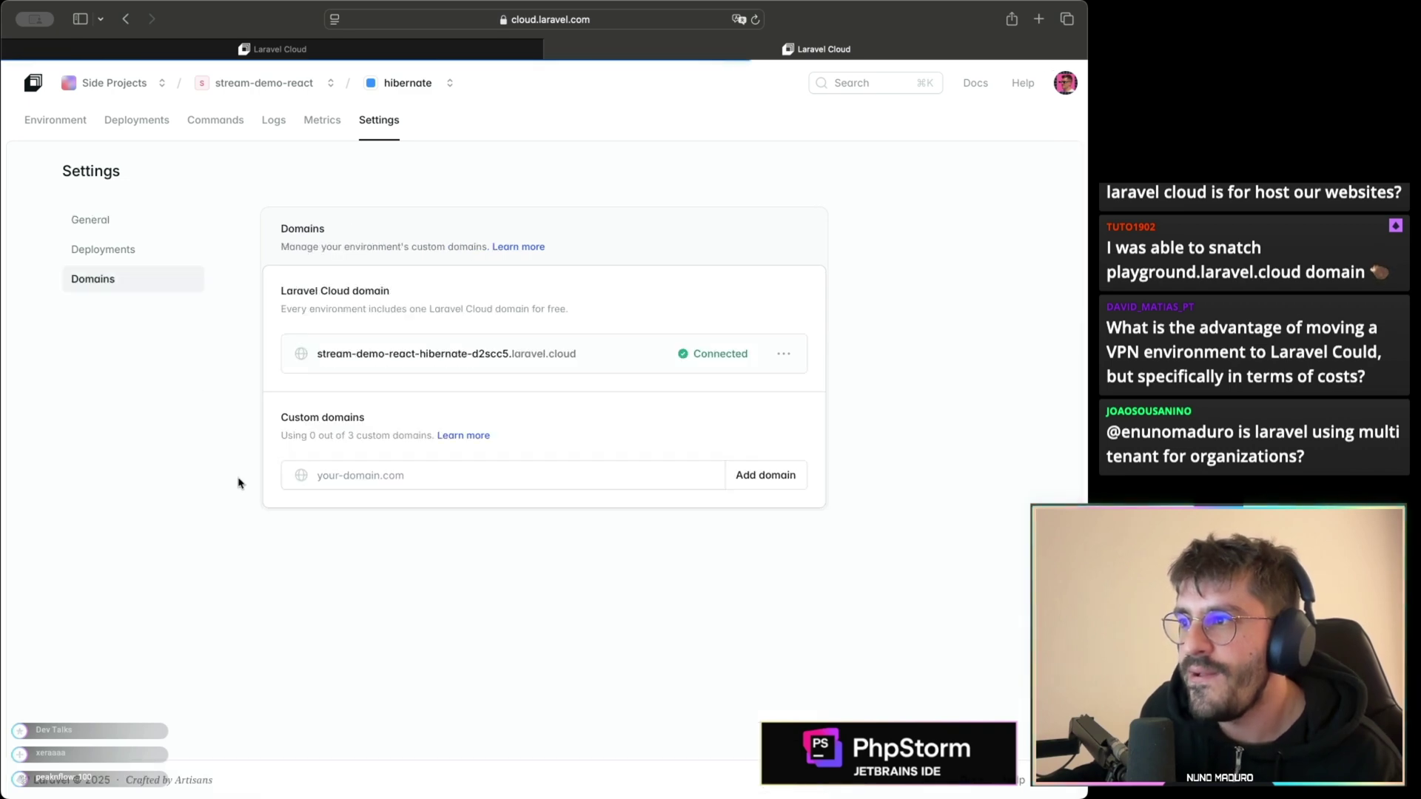
pyautogui.keyDown('ctrl'); pyautogui.scroll(3, 410, 356); pyautogui.keyUp('ctrl')
pyautogui.keyDown('ctrl'); pyautogui.scroll(3, 410, 356); pyautogui.keyUp('ctrl')
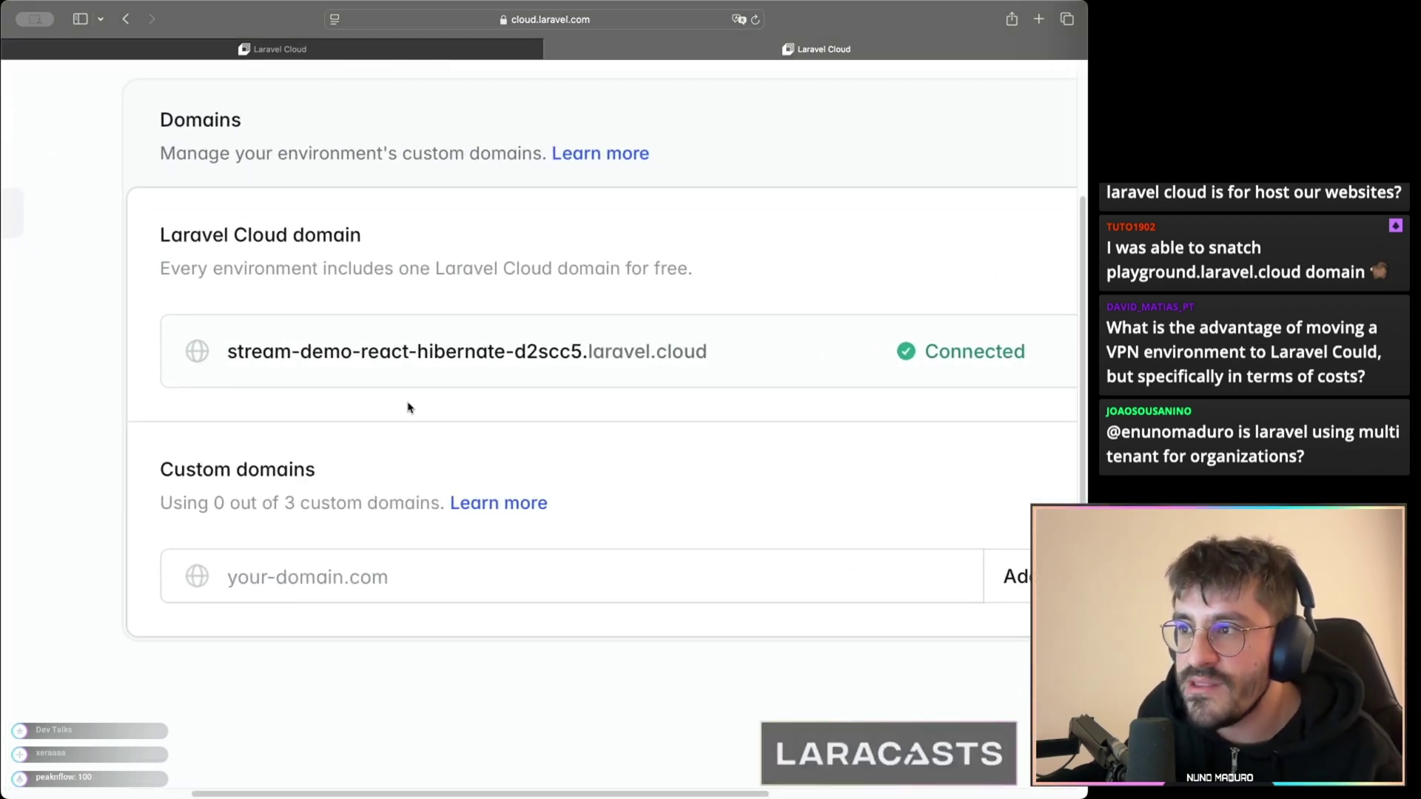